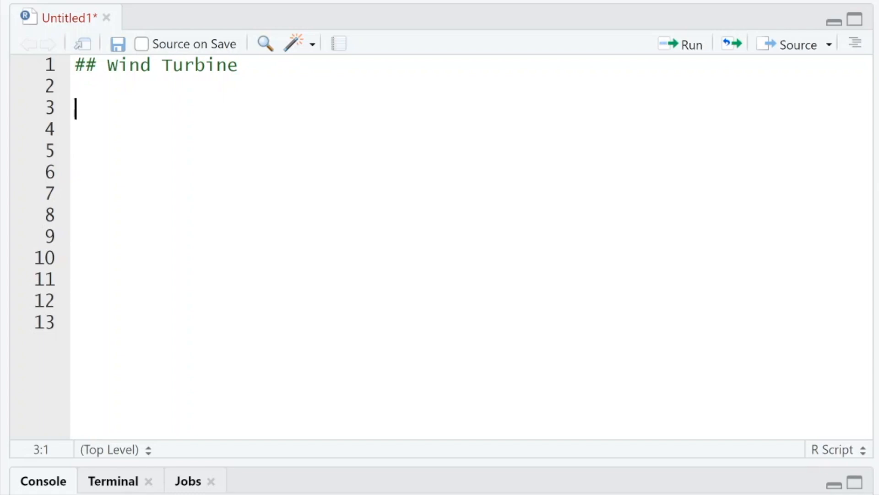
Add the comment "# Read in the data" on line 3 of the script, followed by a blank line.
type("# read")
key("BackSpace")
key("BackSpace")
key("BackSpace")
key("BackSpace")
key("BackSpace")
type("Read in the data")
key("Return")
key("Return")
Write and run a line that assigns read.csv("wind.csv", header = TRUE) to wind, and display the imported data.
type("wind <- ")
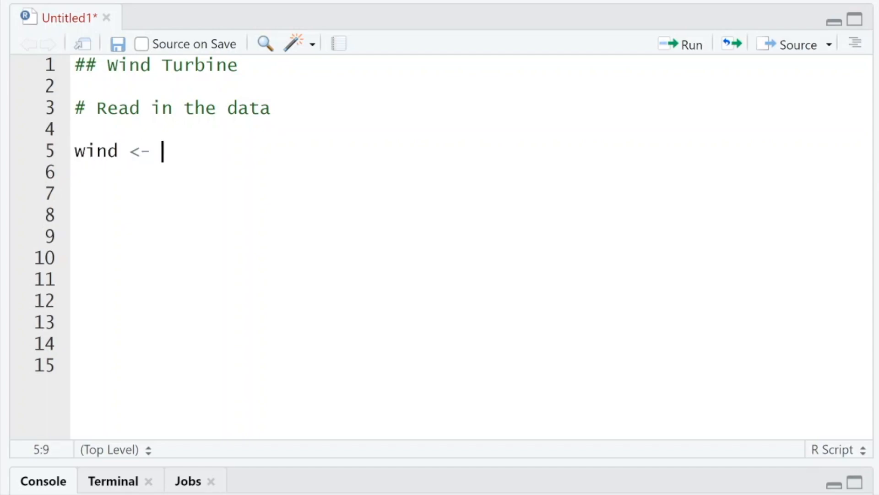
type("read.csv(\"")
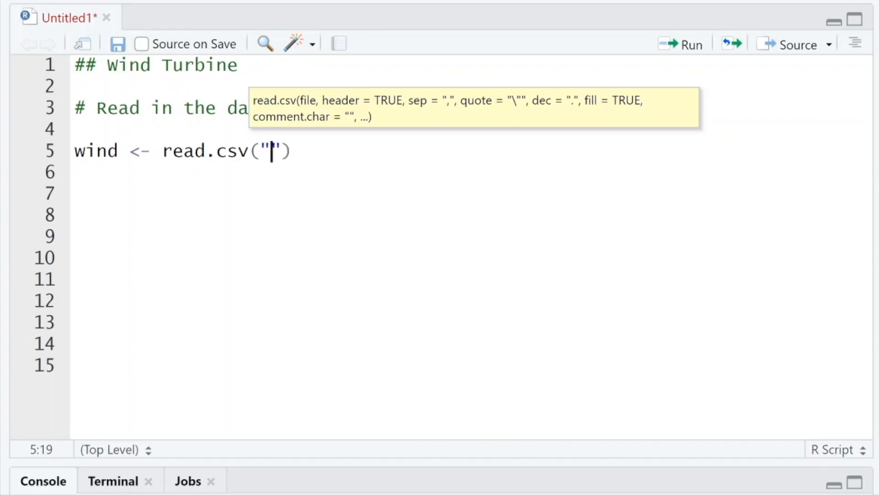
type("wid")
key("BackSpace")
type("nd.csv\", ")
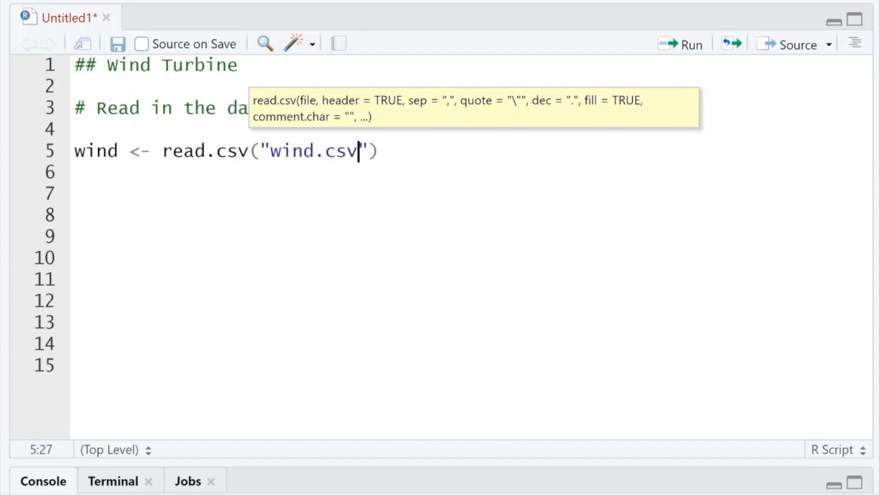
type("header = ")
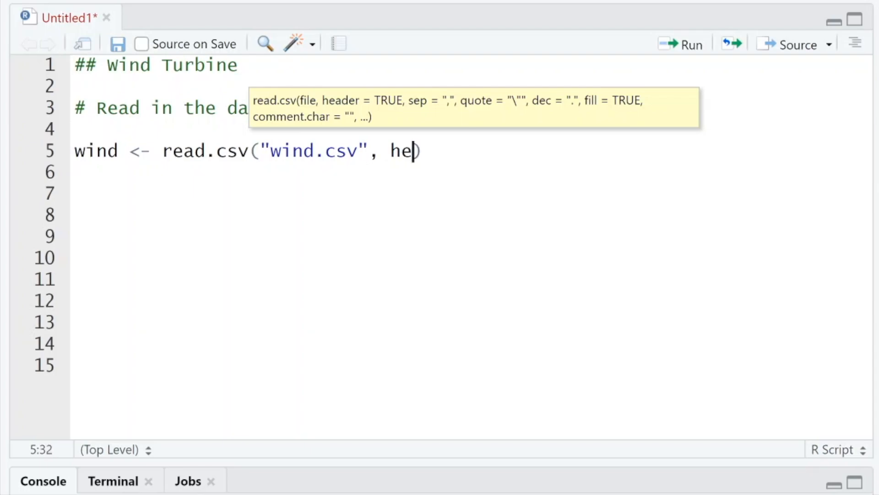
type("TRUE")
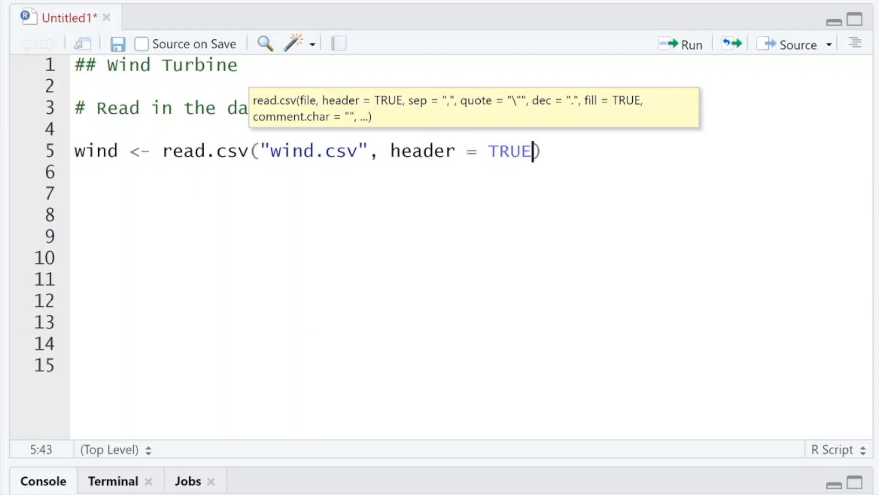
key("Right")
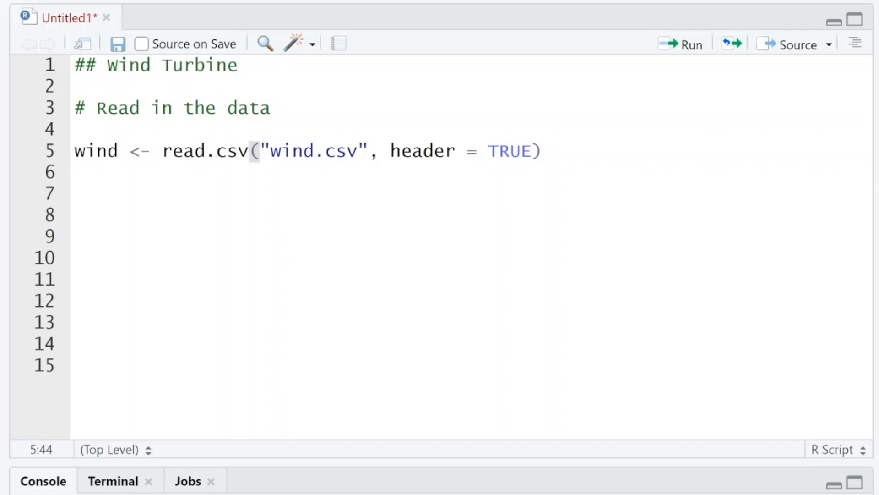
key("Return")
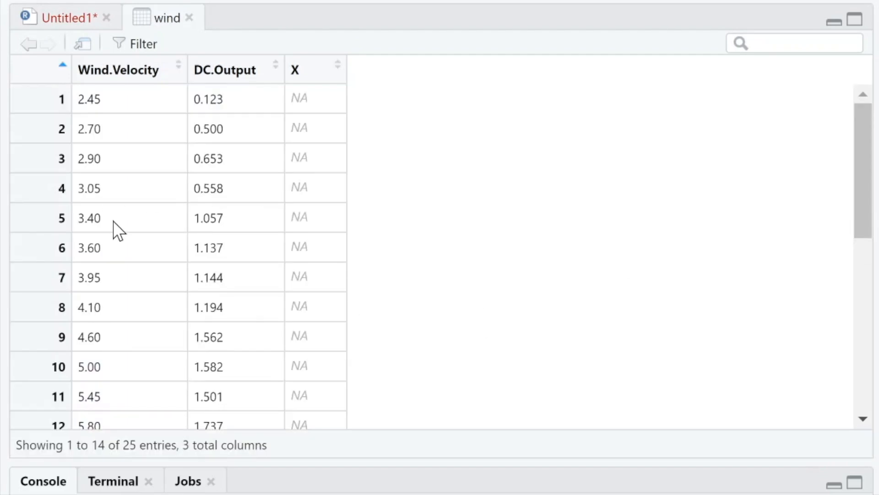
Examine all rows and columns of the wind data table, including the X column, and return to the script.
scroll(114, 229, "down", 3)
scroll(113, 225, "down", 2)
scroll(113, 227, "up", 5)
scroll(170, 142, "down", 5)
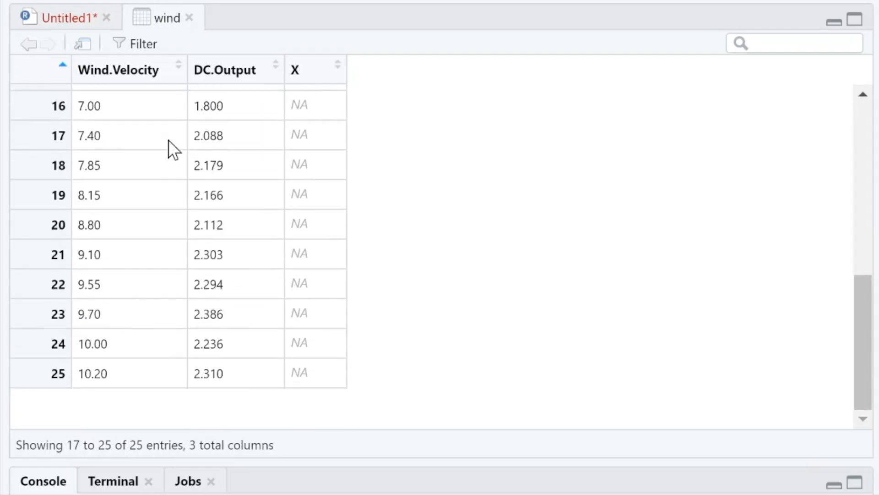
scroll(169, 142, "up", 5)
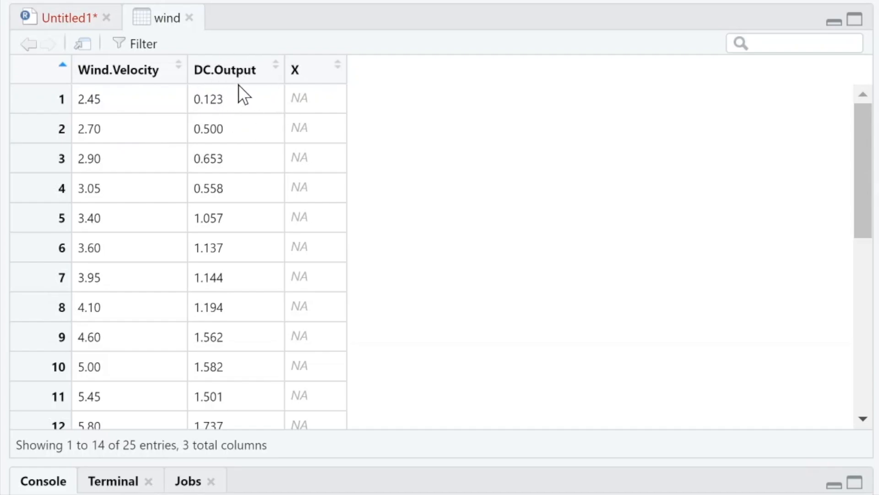
left_click(67, 18)
left_click(133, 13)
left_click(48, 18)
Write the subsetting assignment wind <- wind[row, column] on line 7 with placeholder indices.
left_click(76, 194)
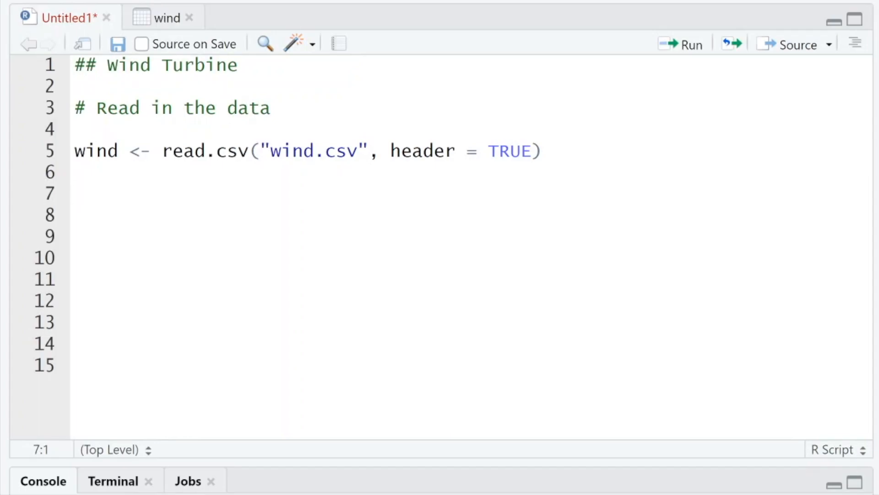
type("wind <- wind")
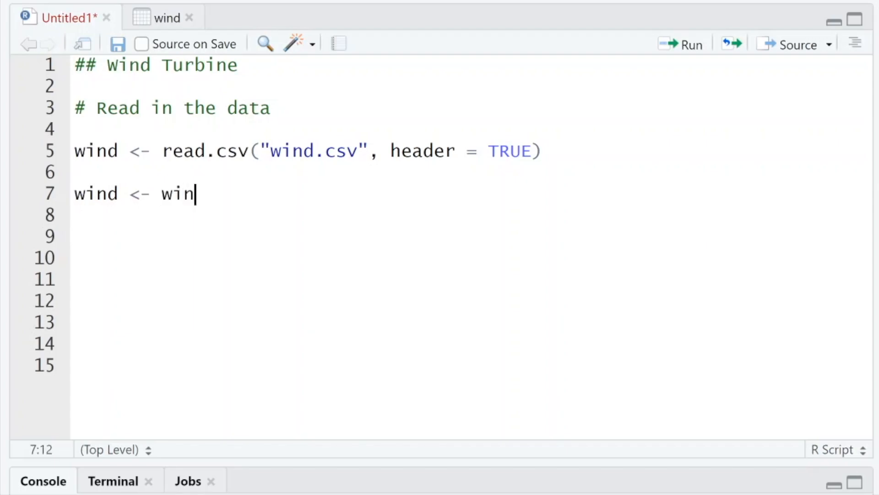
type("[")
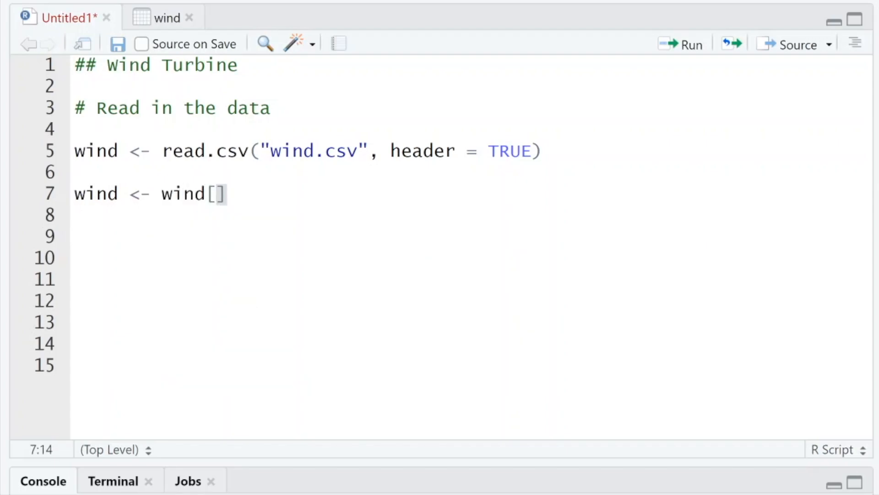
type(",")
key("BackSpace")
type("row, column")
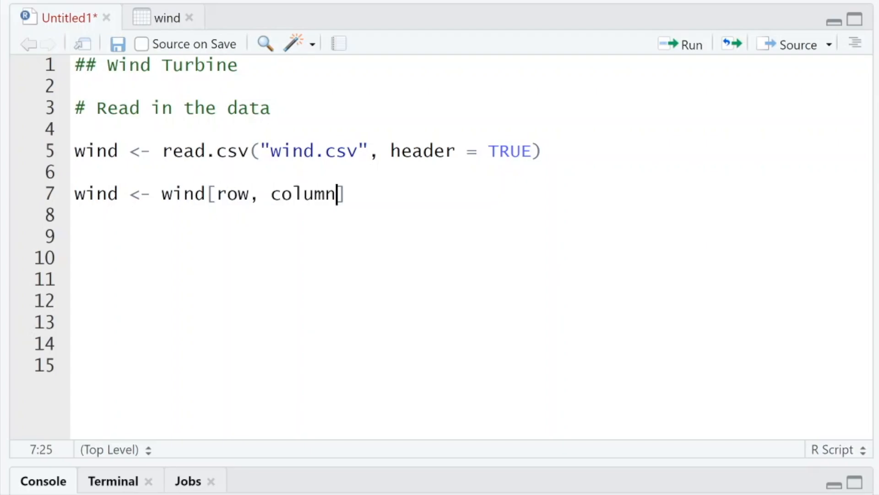
Replace the row and column placeholders on line 7 so that it reads wind <- wind[ , 1:2].
key("BackSpace")
key("BackSpace")
key("BackSpace")
key("BackSpace")
key("BackSpace")
key("BackSpace")
key("BackSpace")
key("BackSpace")
key("BackSpace")
key("BackSpace")
key("BackSpace")
type(",")
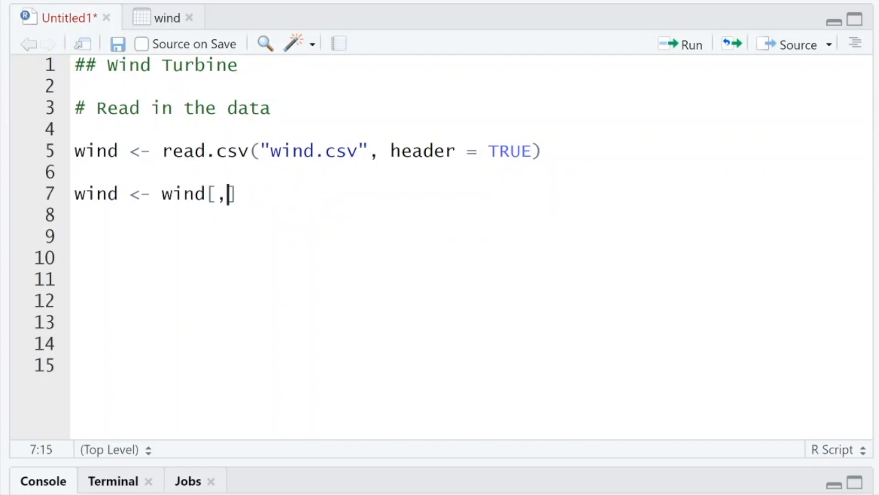
key("BackSpace")
key("BackSpace")
type(", ")
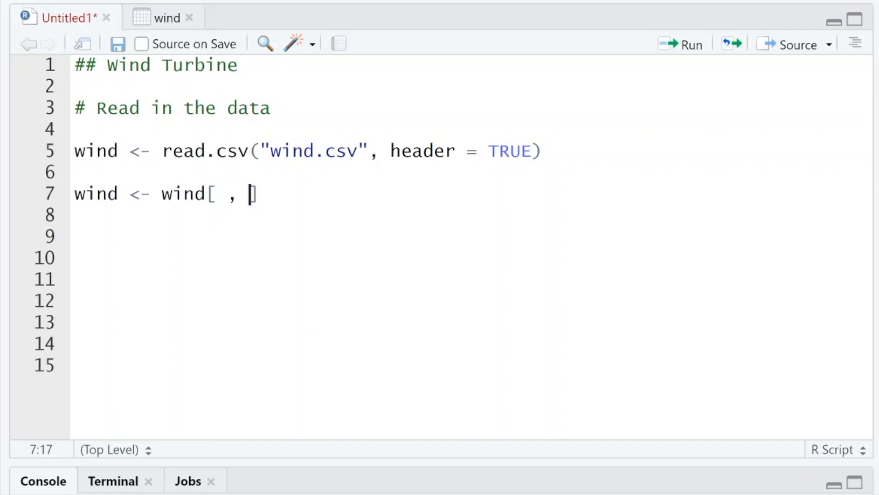
type("1:2")
left_click_drag(249, 194, 283, 194)
key("End")
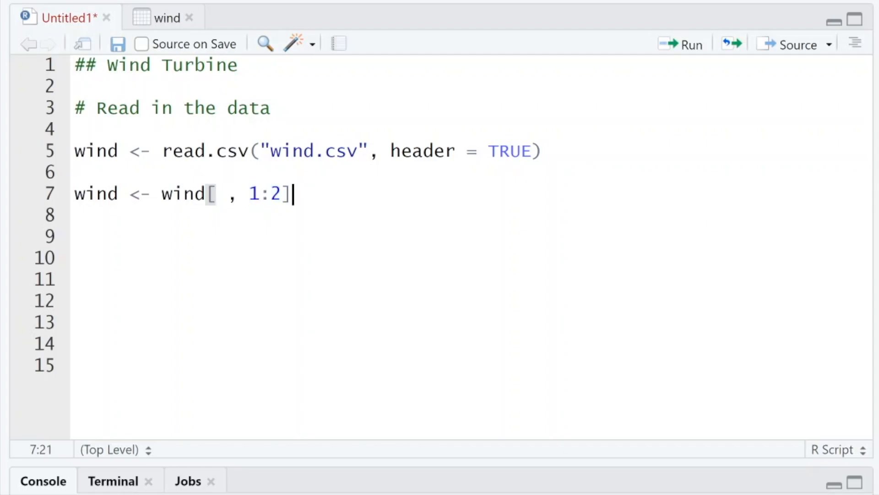
Try c(1,2) as the column selection on line 7 and restore the range 1:2.
key("Left")
key("BackSpace")
key("BackSpace")
key("BackSpace")
type("c(1,2")
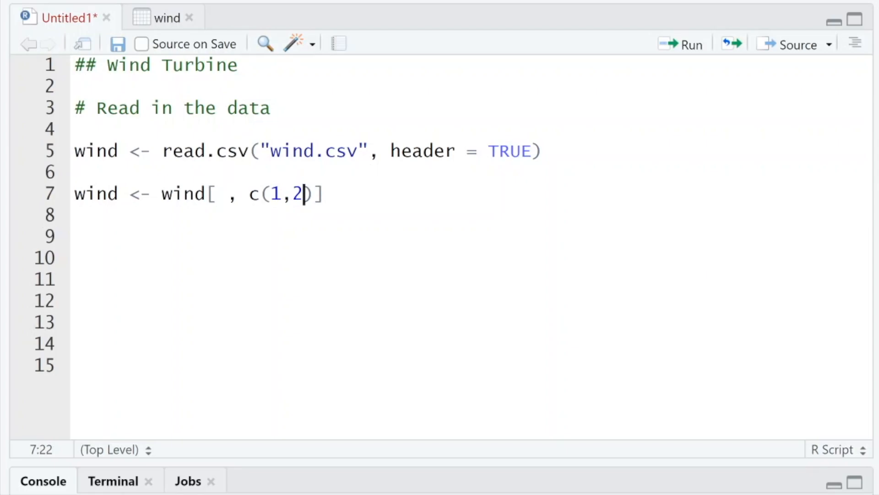
key("BackSpace")
key("BackSpace")
key("BackSpace")
key("BackSpace")
key("BackSpace")
type("1:2")
Run the column-subsetting line and check the wind data table down to its last row.
key("Return")
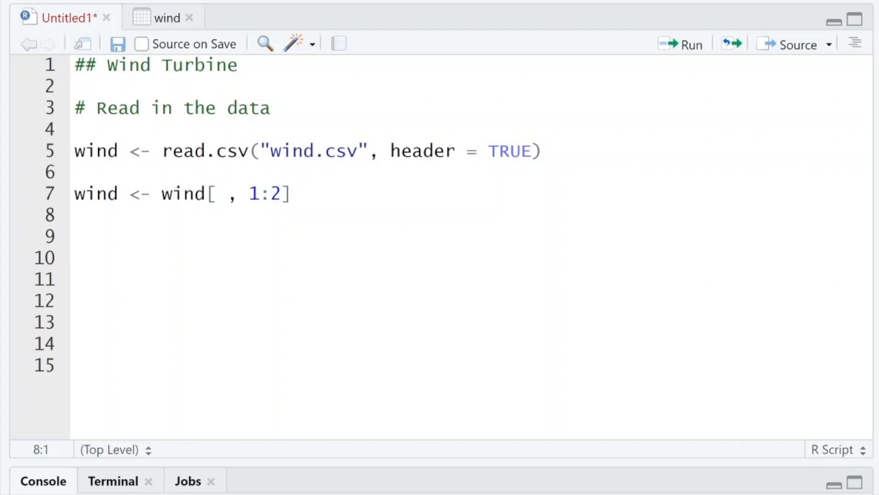
key("ctrl+Tab")
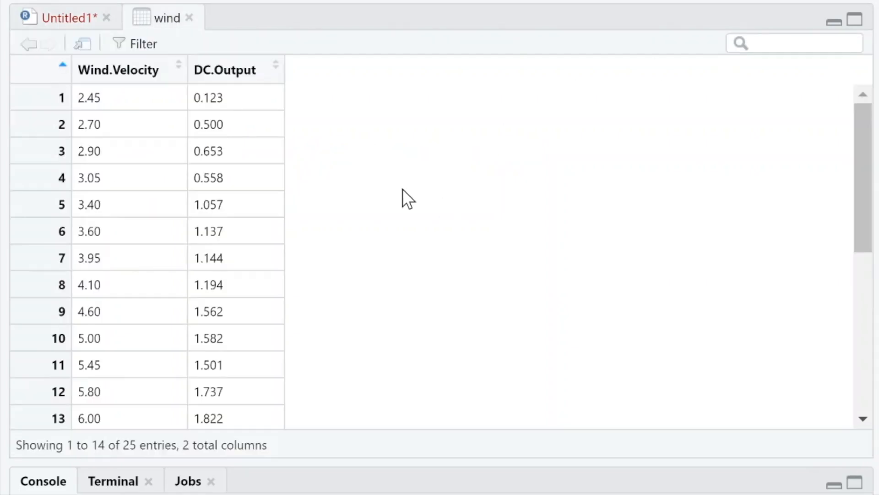
scroll(98, 215, "down", 8)
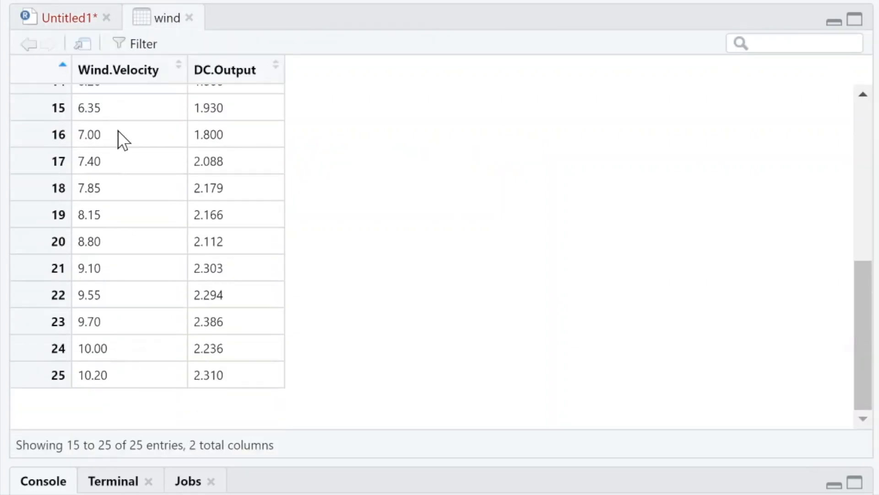
Return to the script, add str(wind) on line 9 and run it.
left_click(70, 23)
key("Down")
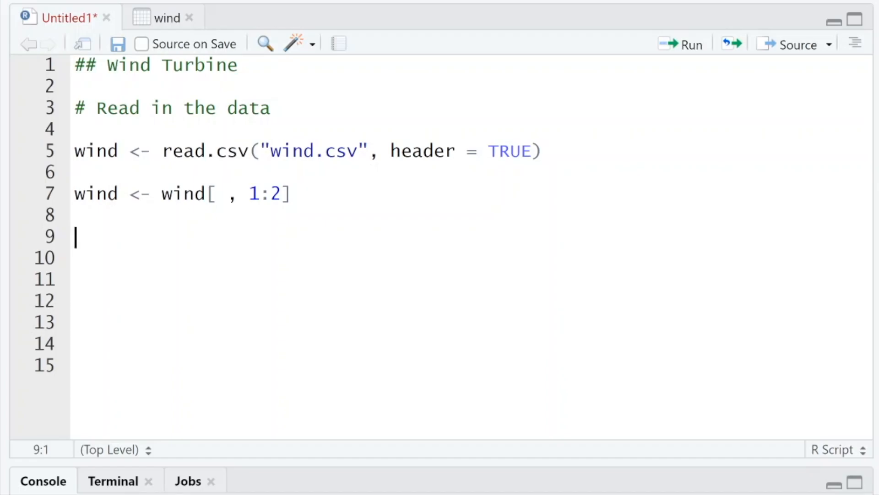
type("str(wind")
key("ctrl+Return")
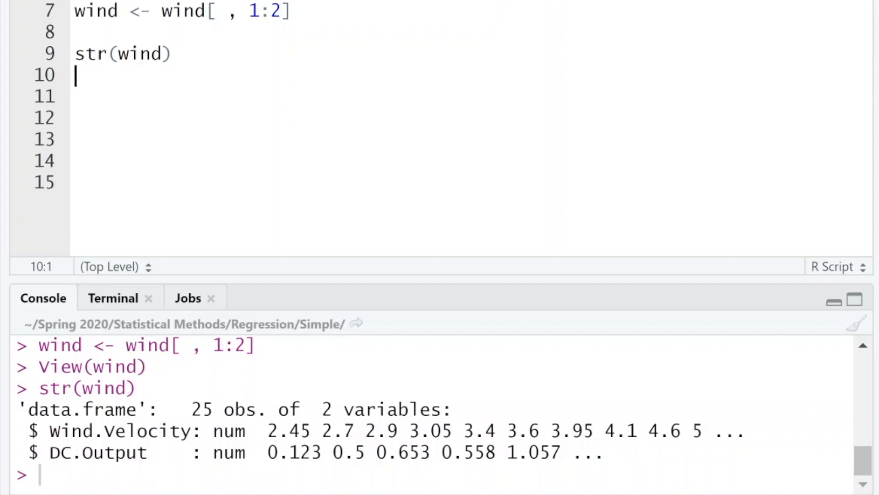
Add summary(wind) on line 11, run it and review the summary statistics in the console.
key("Down")
type("summa")
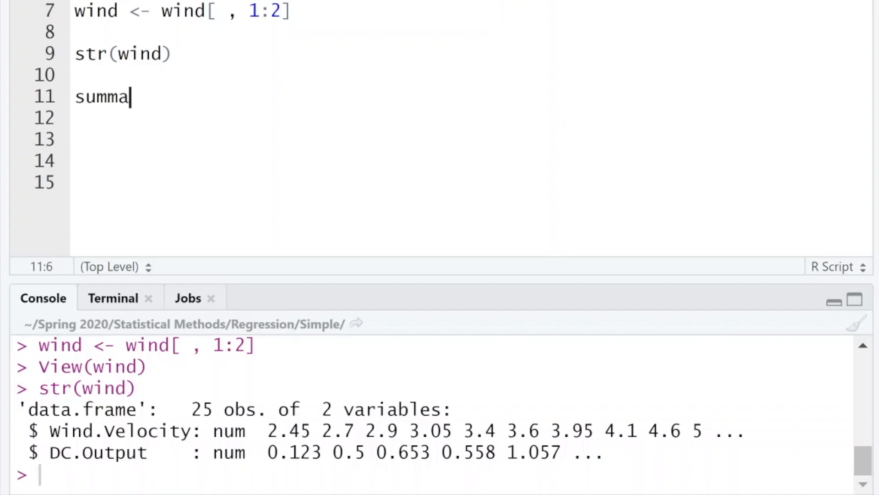
type("ry(wind")
key("BackSpace")
key("BackSpace")
key("BackSpace")
type("wind")
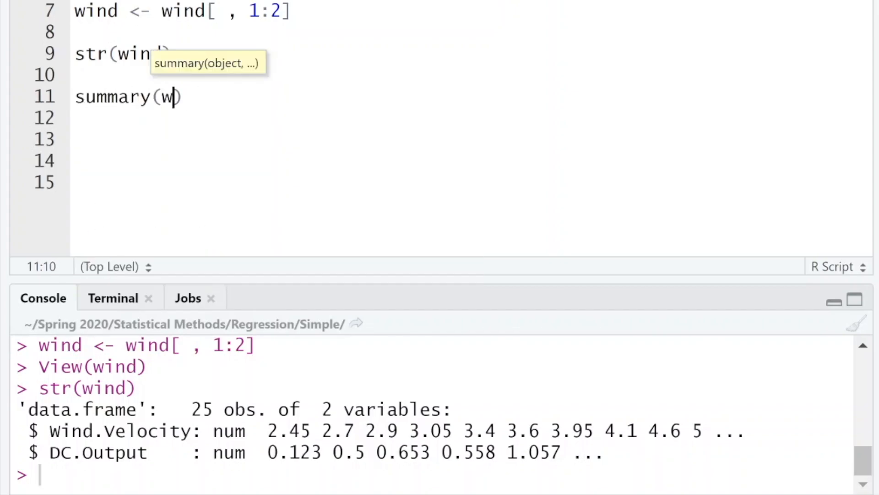
key("ctrl+Return")
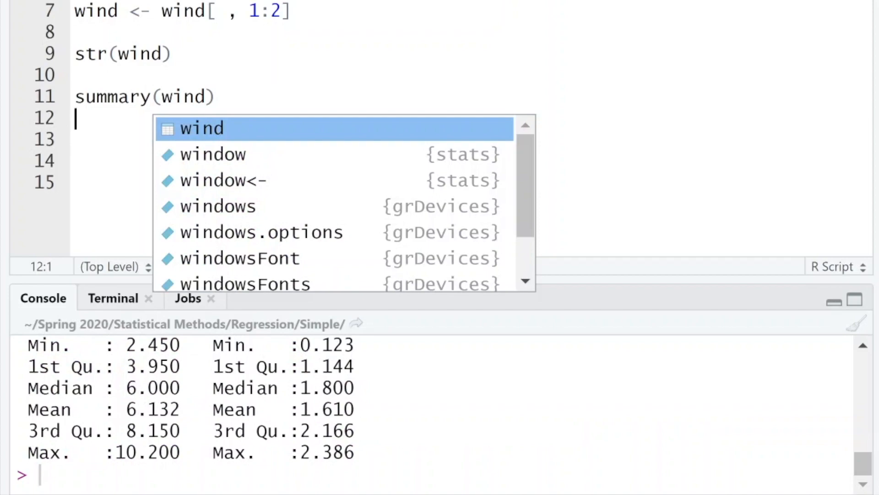
key("BackSpace")
scroll(430, 412, "up", 2)
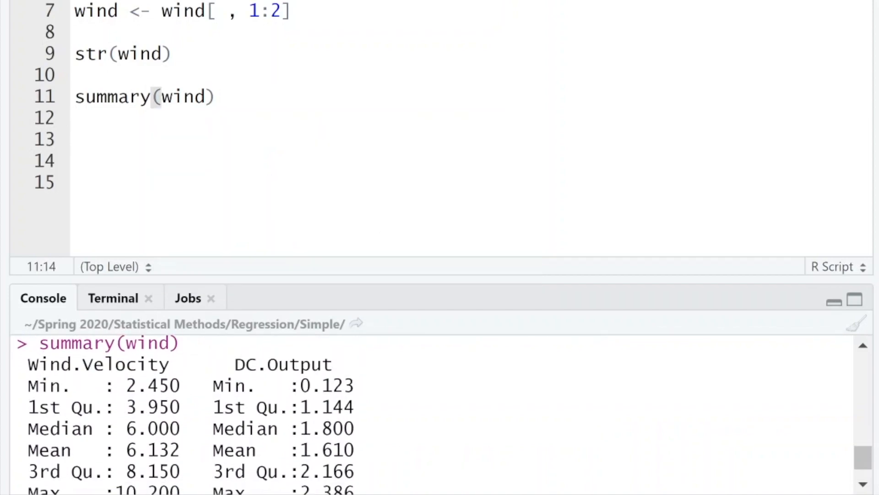
scroll(430, 412, "down", 2)
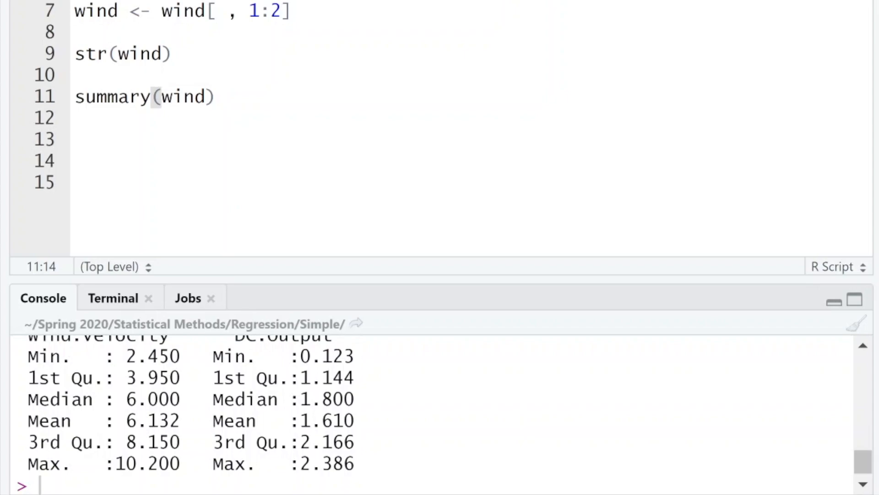
Add the section comment "## Plot" on line 13 with ten line breaks of working space below it.
left_click(76, 139)
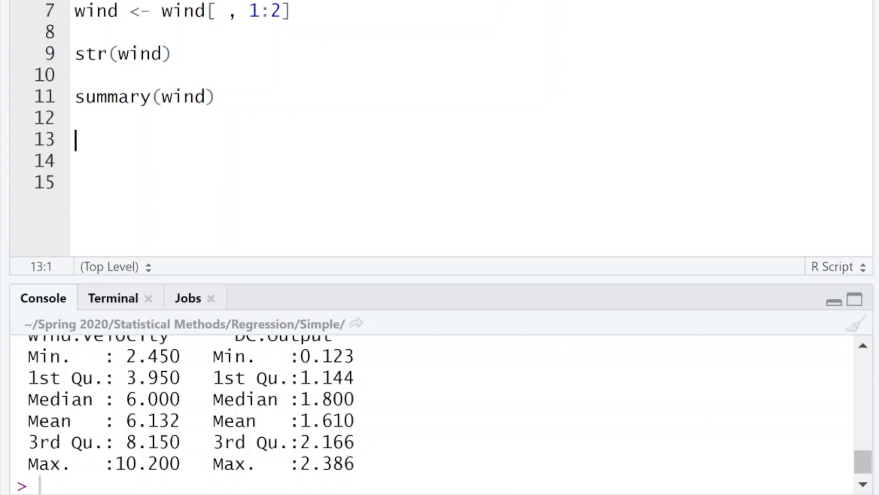
type("## Plot")
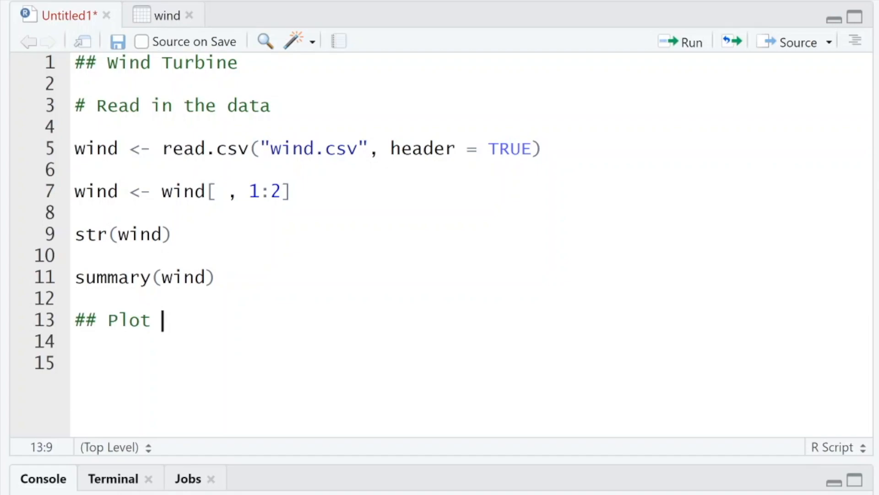
key("Return")
key("Return")
key("Return")
key("Return")
key("Return")
key("Return")
key("Return")
key("Return")
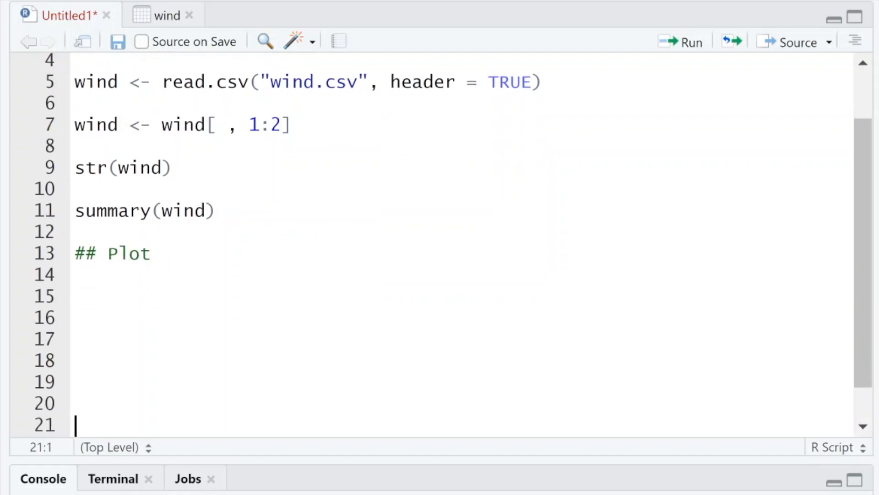
key("Return")
key("Return")
Add library(tidyverse) on line 15 under the Plot comment.
left_click(76, 254)
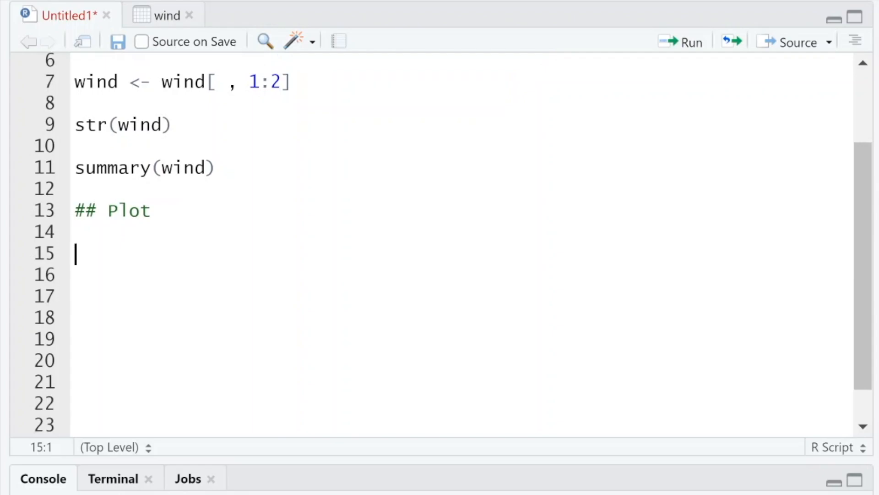
scroll(458, 243, "up", 1)
type("l")
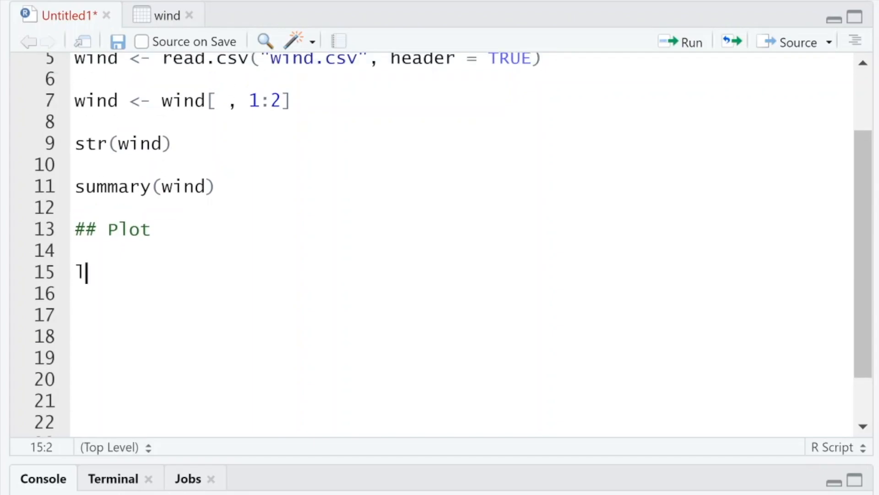
type("ibrary(tidyverse)")
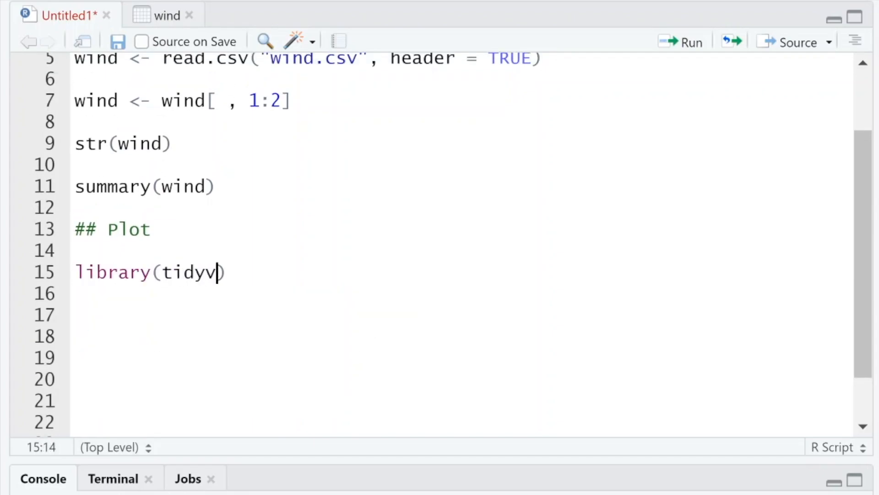
key("Return")
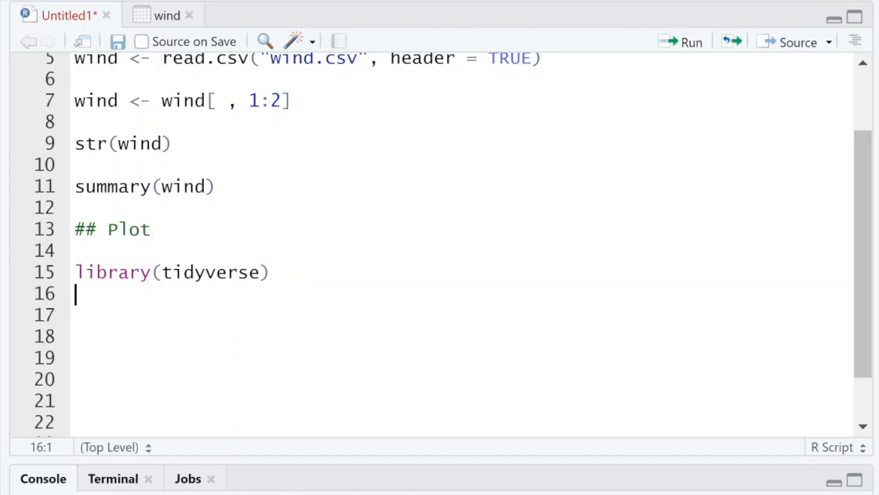
Start a ggplot() call on line 17 with data = wind and an aes() mapping on its own lines.
key("Return")
type("ggplot(")
key("Return")
type("data = wind,")
key("Return")
type("aes(")
key("Return")
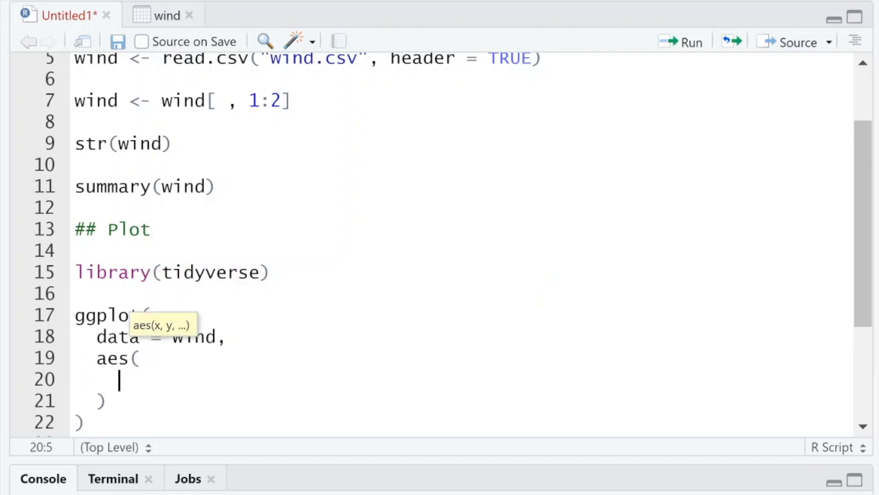
Map x to Wind.Velocity inside aes(), checking the column name in the wind data table.
type("x =")
left_click(146, 12)
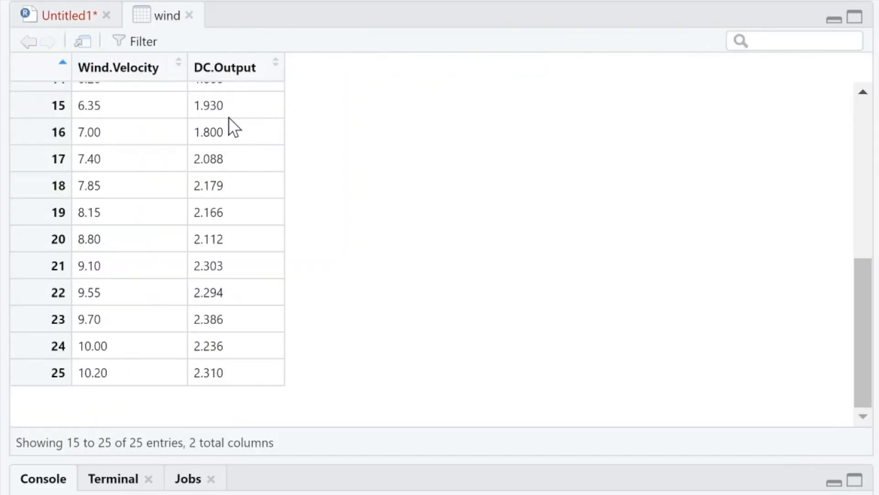
scroll(229, 123, "up", 5)
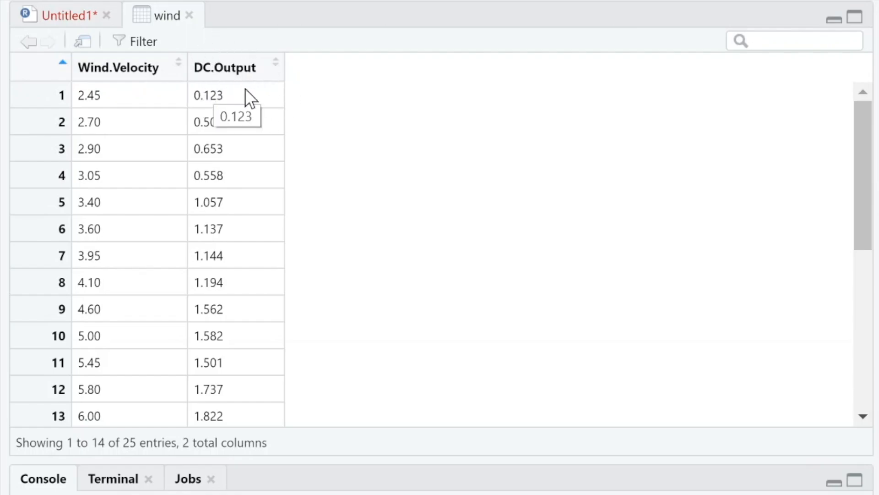
left_click(45, 10)
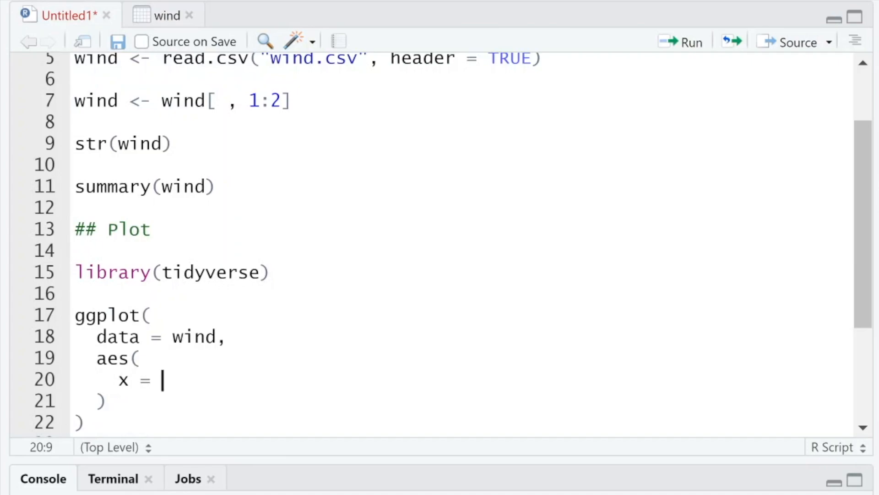
type("Wind.")
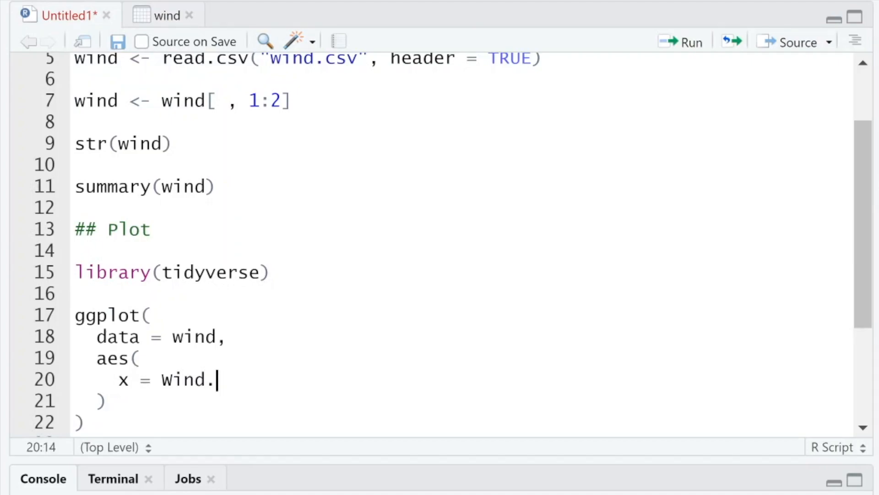
type("Velco")
key("BackSpace")
key("BackSpace")
type("o")
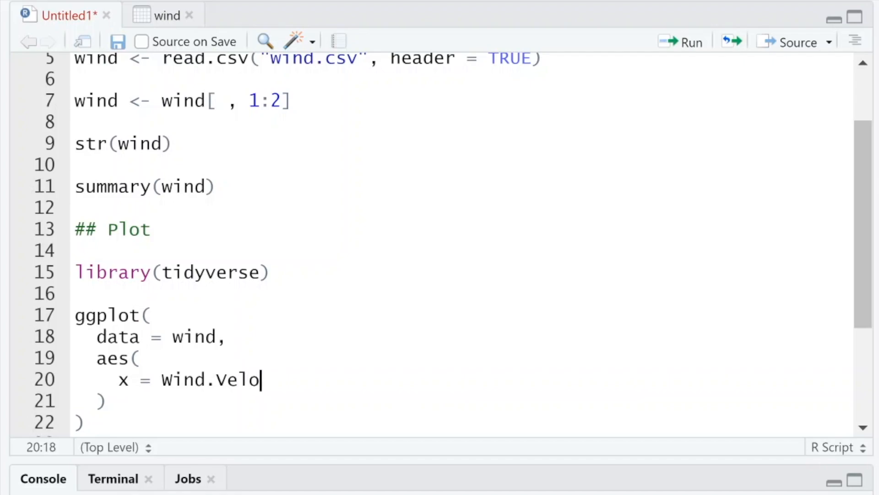
type("city,")
Map y to DC.Output inside aes() and check the name against the wind data table.
key("Return")
type("y = DC>")
key("BackSpace")
type(".Output")
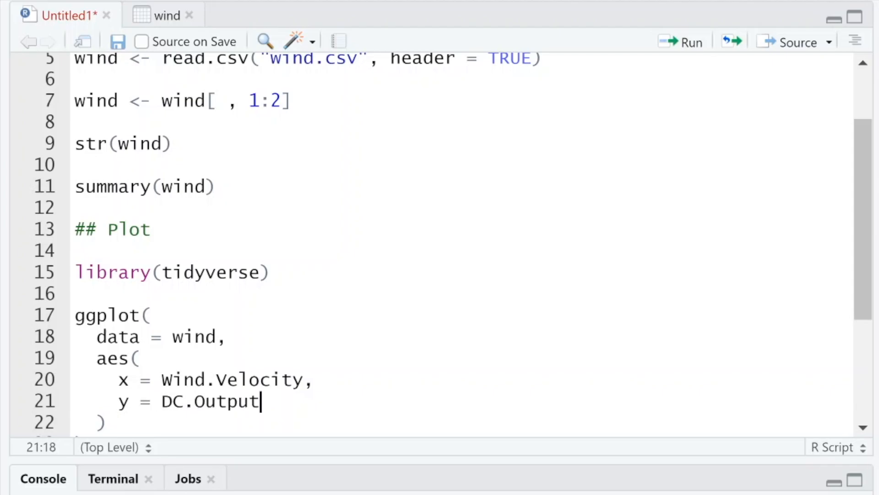
left_click(151, 17)
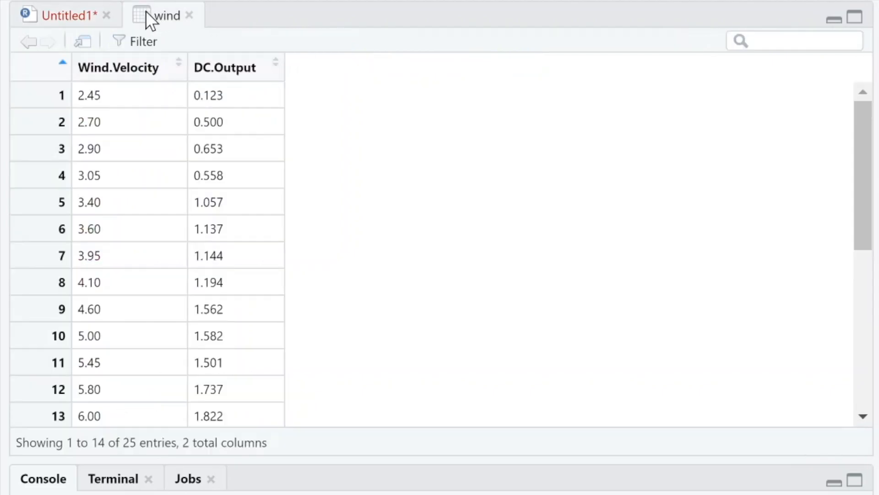
left_click(45, 18)
Run the ggplot() call to draw the base plot of DC.Output against Wind.Velocity.
scroll(412, 243, "down", 3)
left_click(98, 237)
left_click(76, 279)
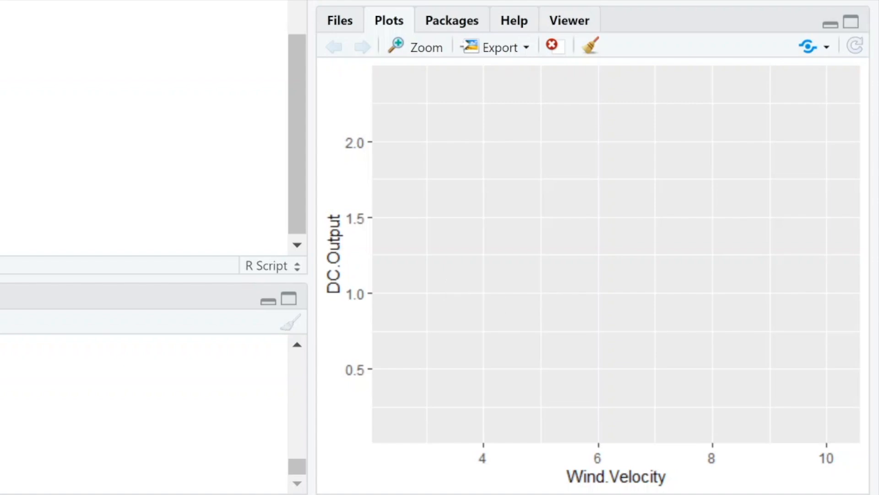
Add a geom_point() layer to the ggplot code on line 24.
type("+")
key("Return")
type("g")
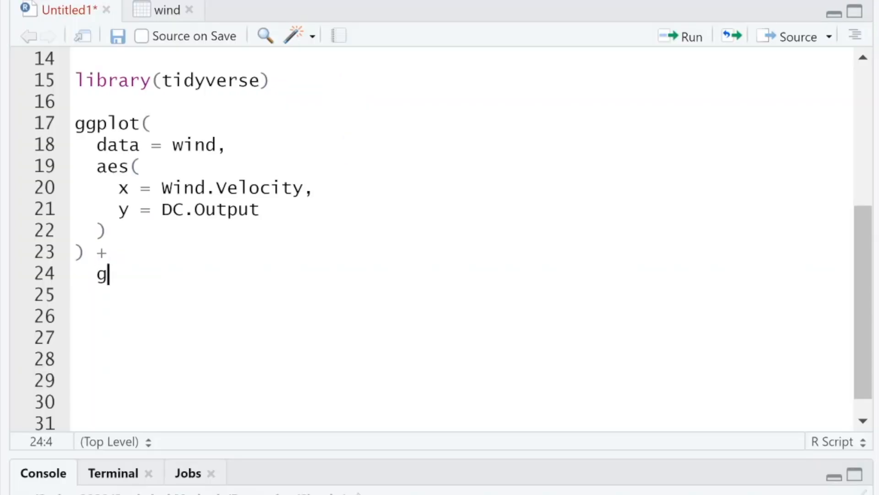
type("eom_point(")
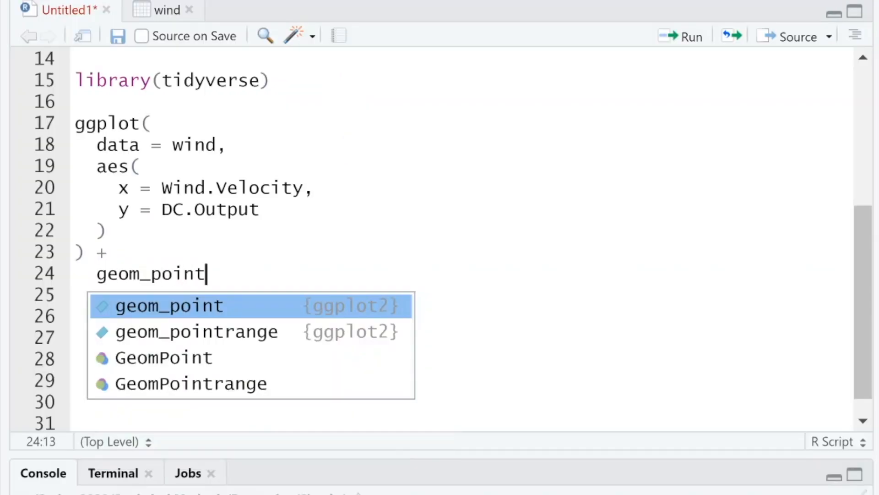
key("Return")
key("Down")
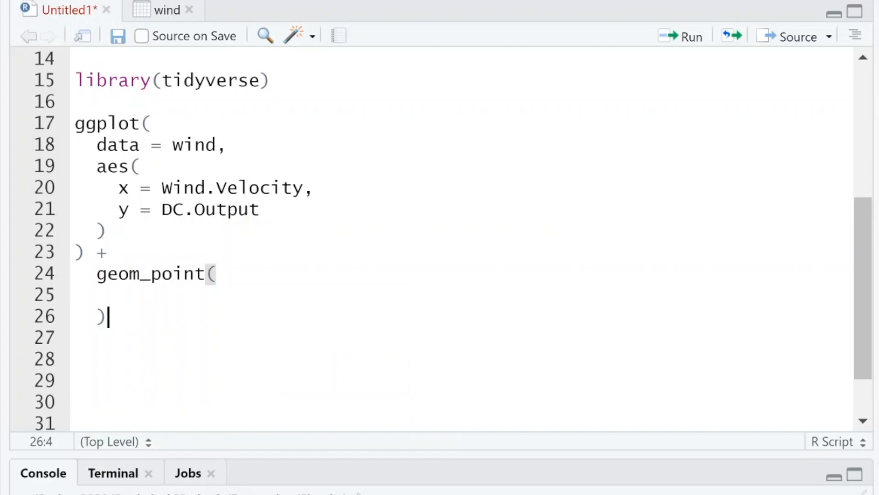
Add a geom_smooth() layer with method = "lm" on line 27 and run the plot.
type("+")
key("Return")
type("ge")
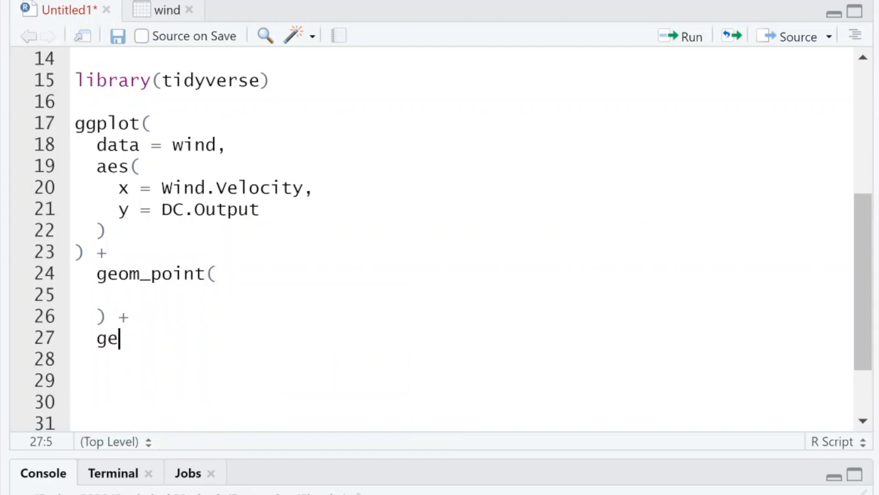
type("om_smooth(")
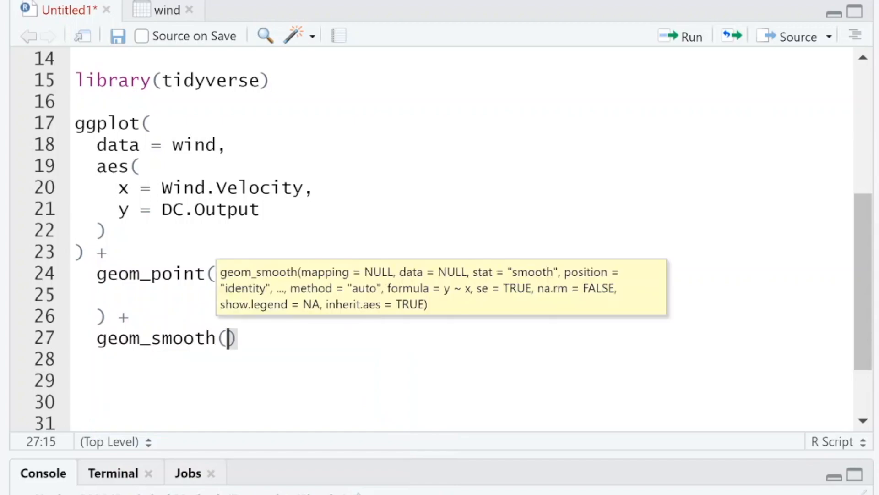
key("Return")
type("method = \"l")
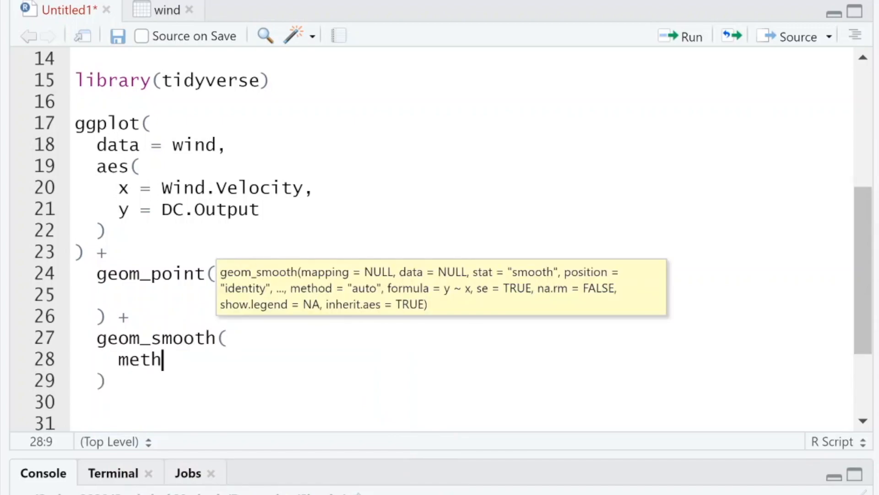
type("m")
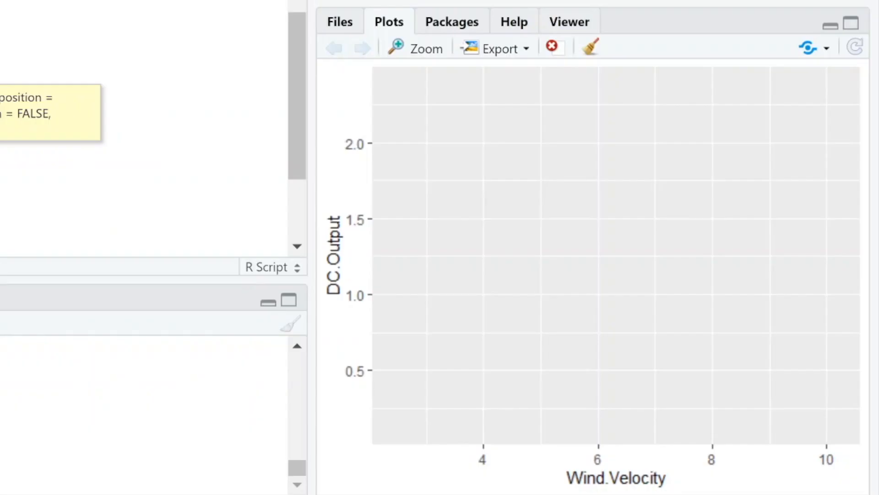
key("ctrl+Return")
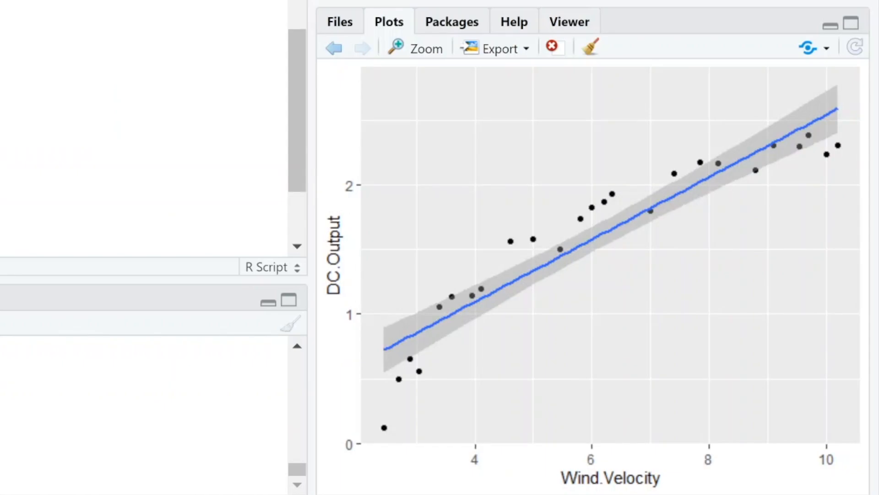
Add a theme_classic() layer on line 30, run the plot and examine it in an enlarged window.
key("ctrl+Return")
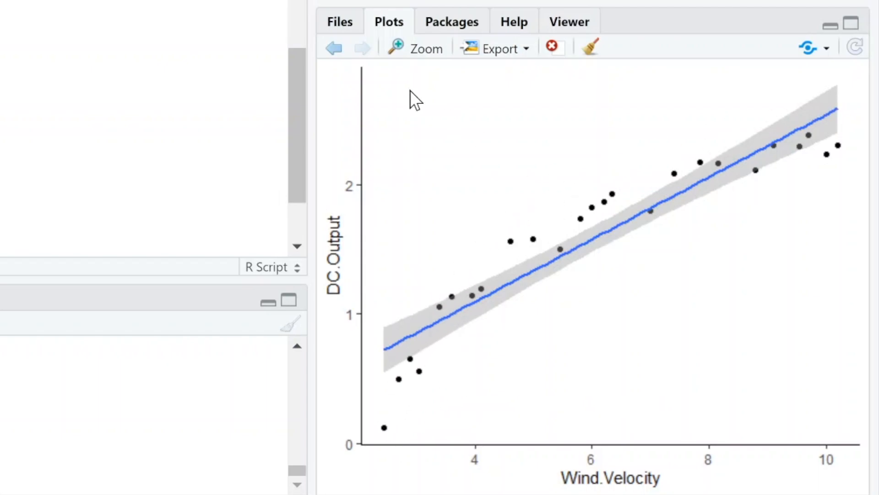
left_click(427, 49)
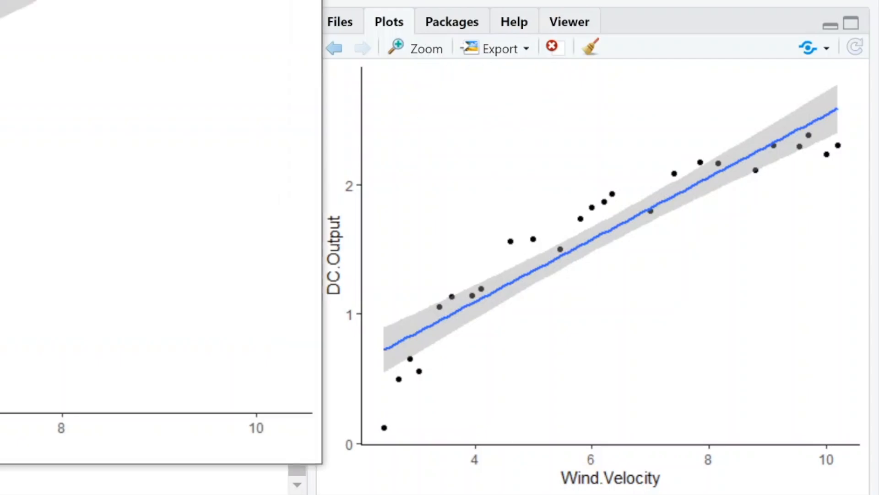
left_click_drag(273, 15, 484, 1)
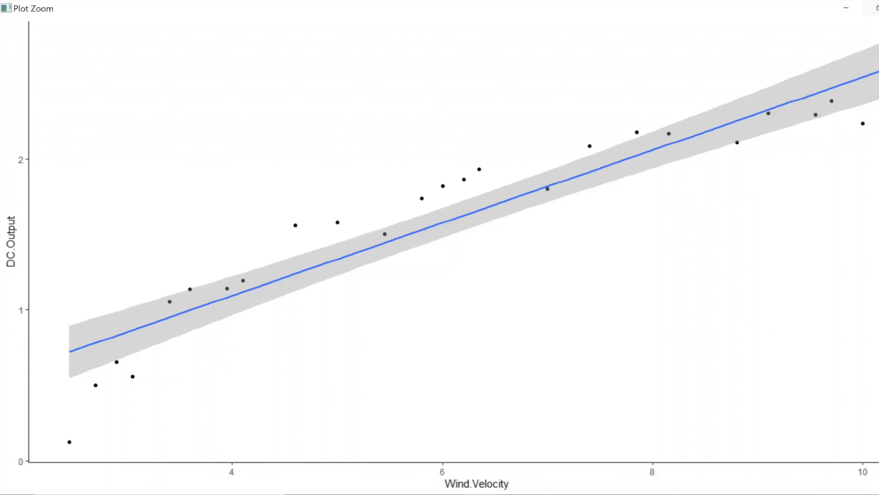
left_click(872, 7)
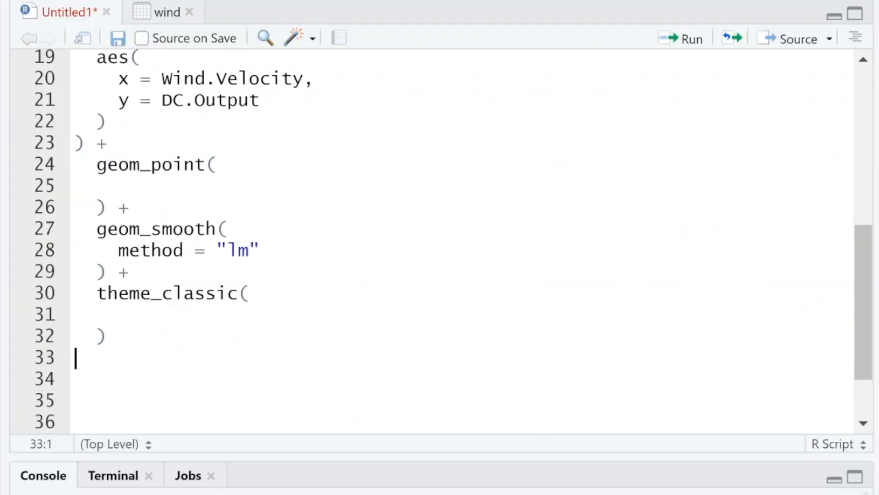
Change the geom_smooth method to "loess", rerun the plot and examine the curve in an enlarged window.
double_click(158, 218)
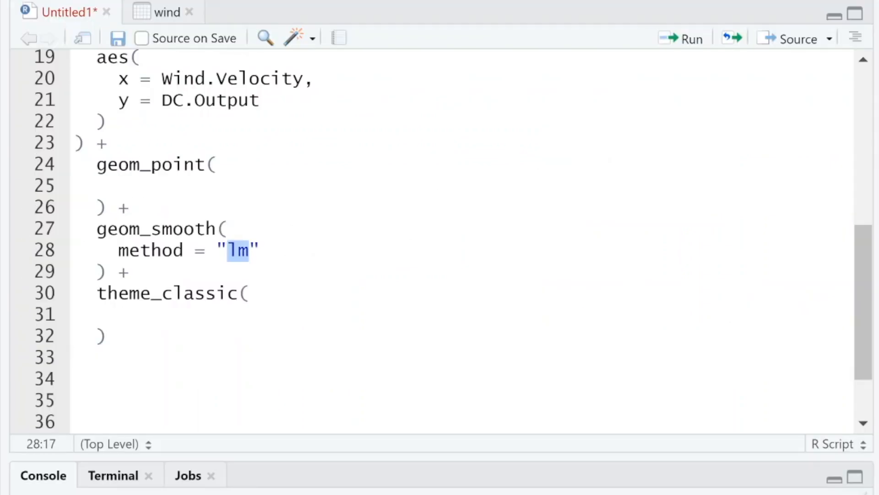
type("loess")
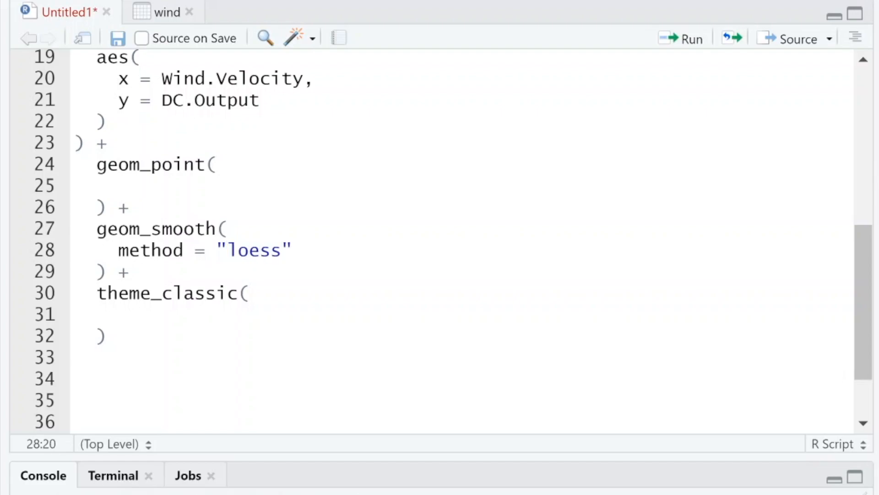
left_click(119, 315)
key("ctrl+Return")
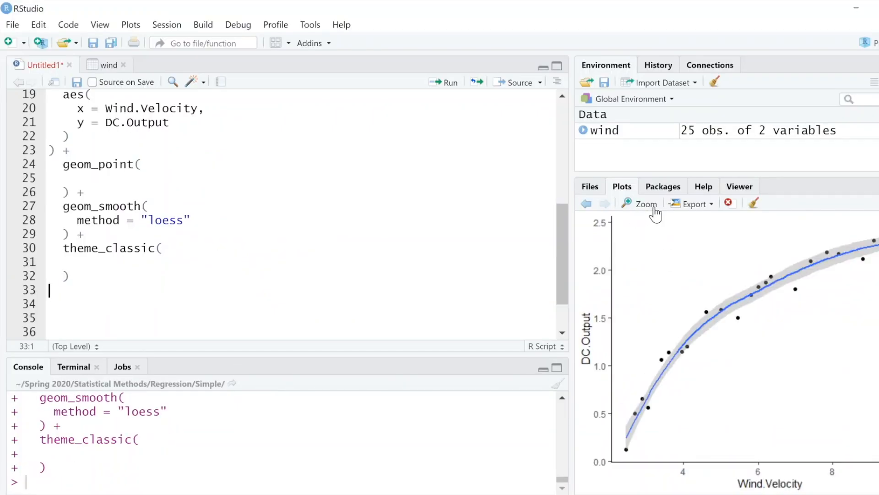
left_click(639, 207)
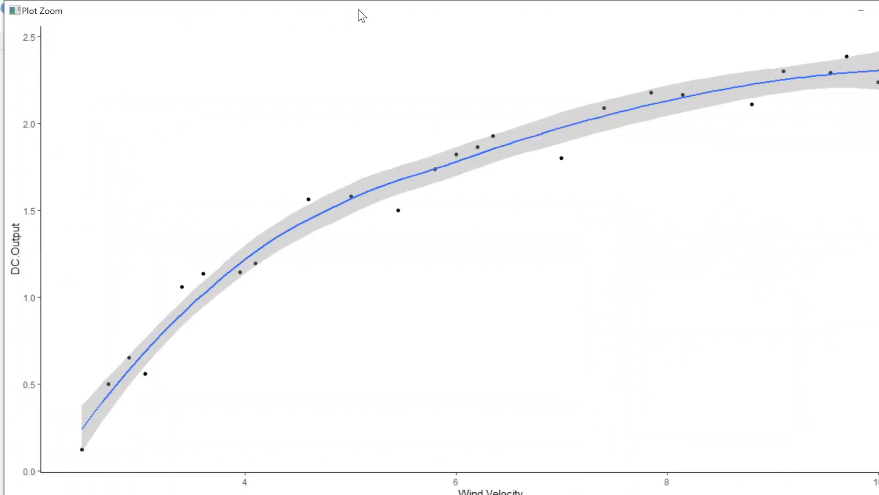
left_click_drag(359, 10, 349, 0)
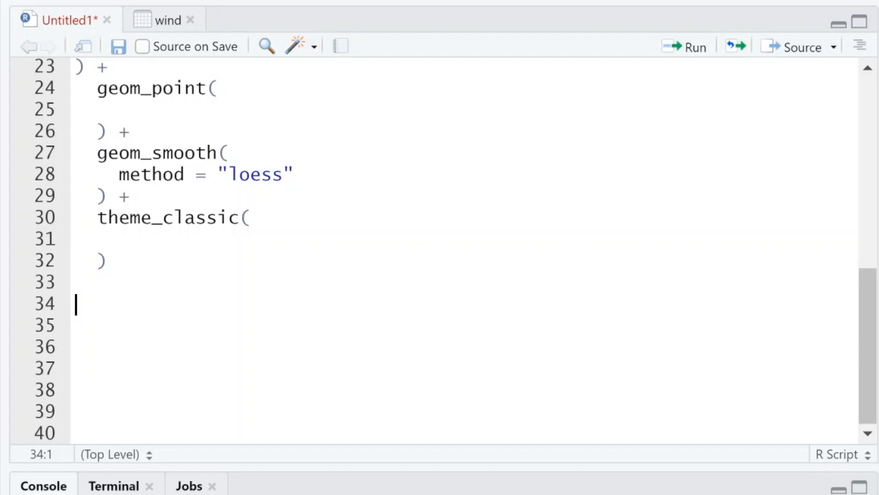
Add the section comment "## Plot (y = x + x^2)" on line 34.
scroll(439, 250, "up", 5)
scroll(439, 250, "down", 5)
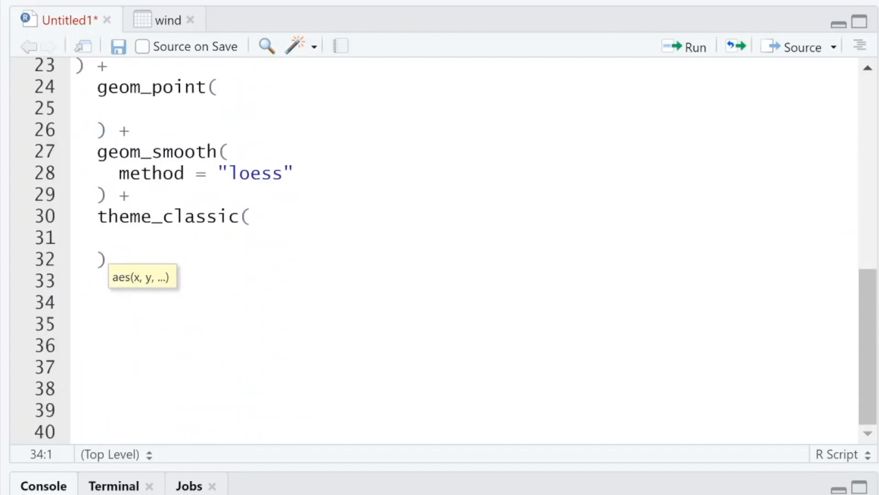
type("## P")
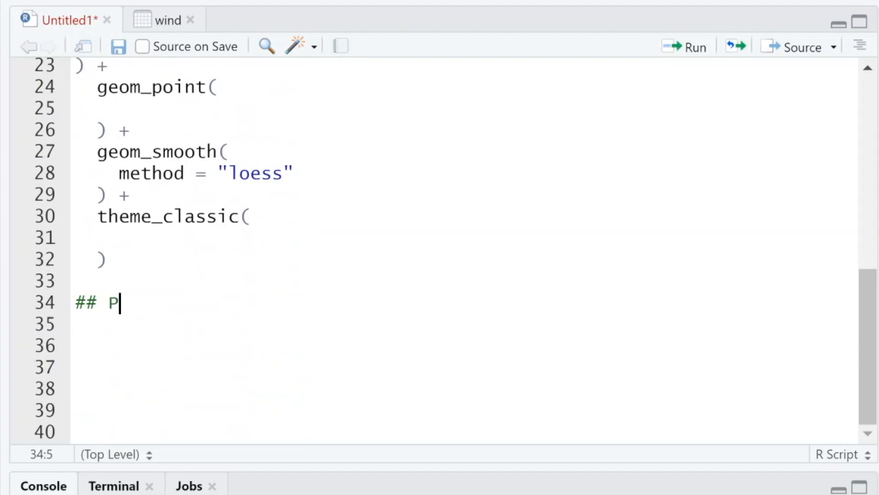
type("lot (")
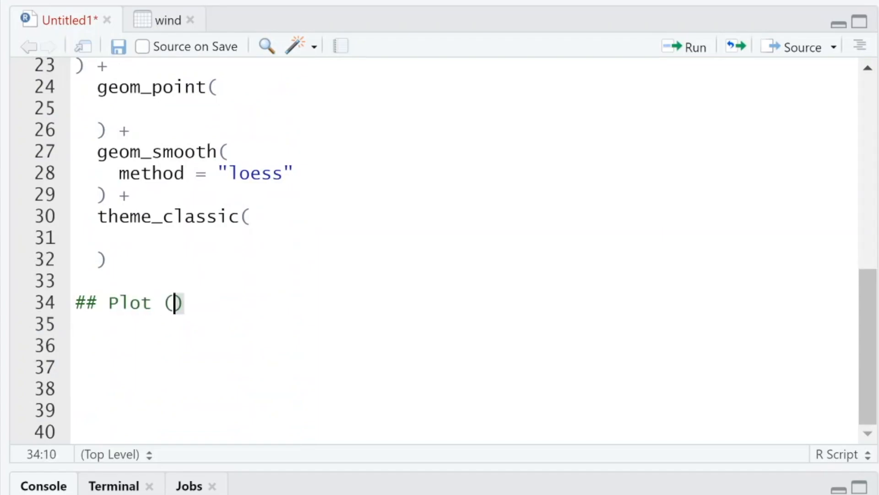
type("x")
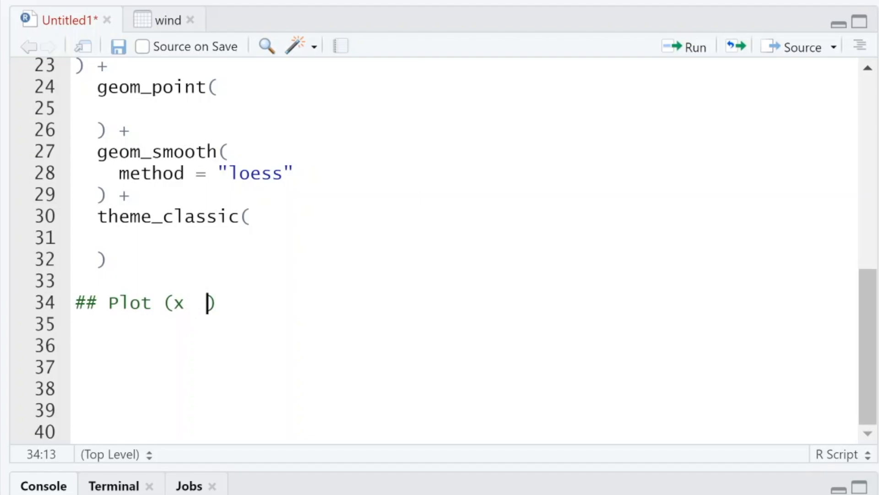
key("BackSpace")
key("BackSpace")
type("+ X")
key("BackSpace")
type("x^2")
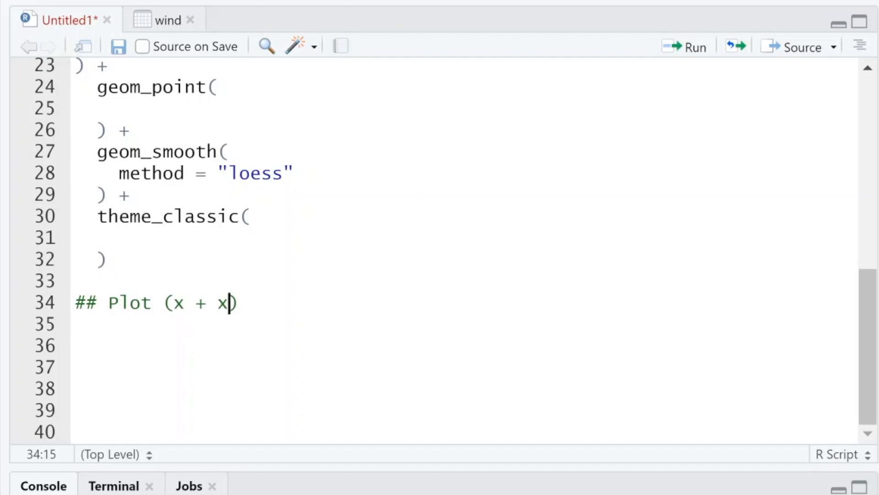
left_click(77, 346)
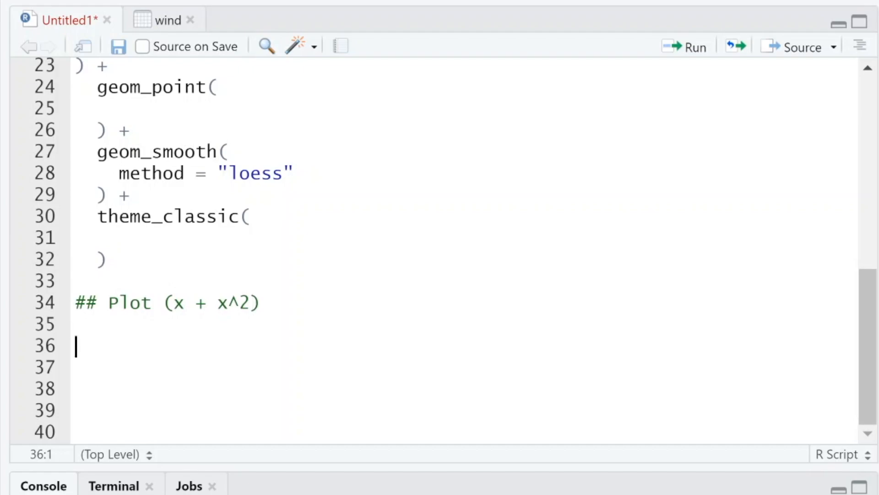
left_click(175, 303)
type("y =")
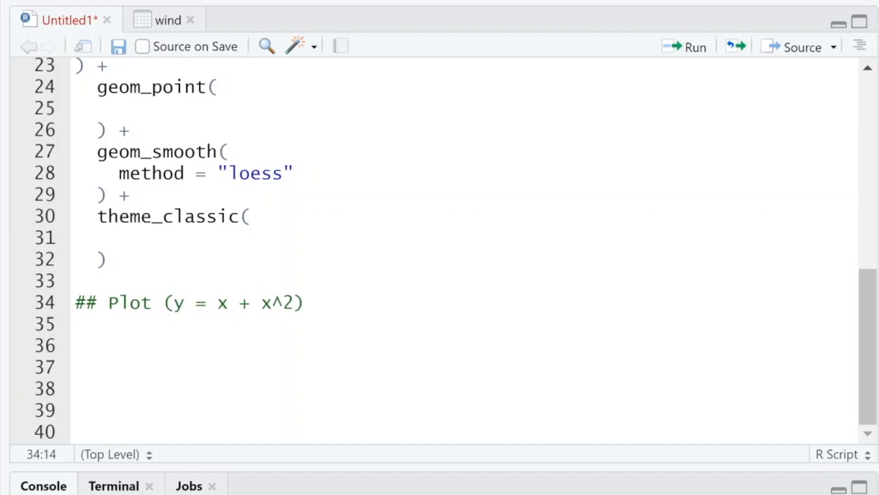
left_click(77, 345)
type("ggplot(")
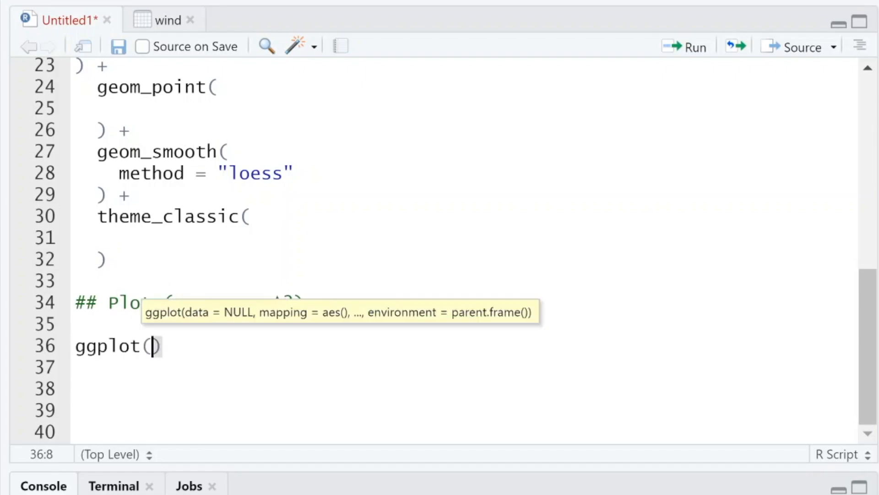
key("Return")
Copy the existing ggplot block from ggplot( through theme_classic() and paste it below the "## Plot (y = x + x^2)" comment.
scroll(439, 247, "up", 2)
left_click_drag(74, 364, 75, 391)
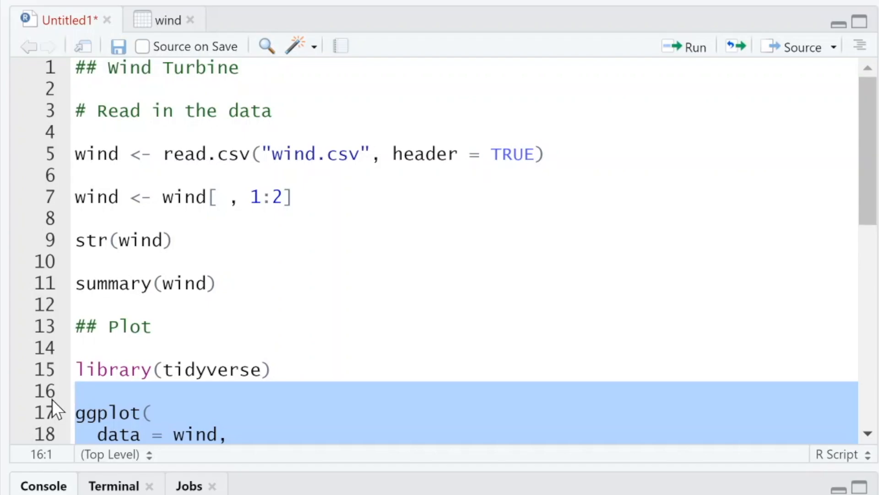
scroll(439, 250, "down", 8)
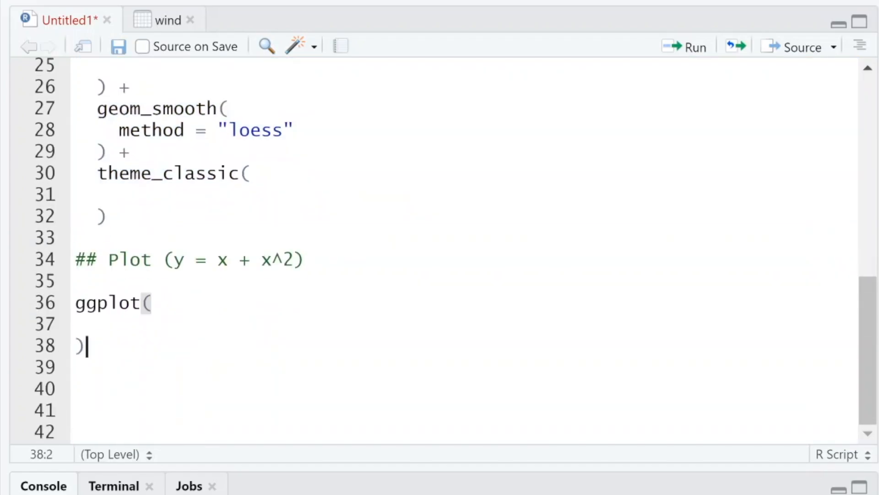
left_click_drag(87, 346, 74, 303)
type("ggplot(   data = wind,   aes(     x = Wind.Velocity,     y = DC.Output   ) ) +   geom_point(    ) +   geom_smooth(     method = \"loess\"   ) +   theme_classic(    )")
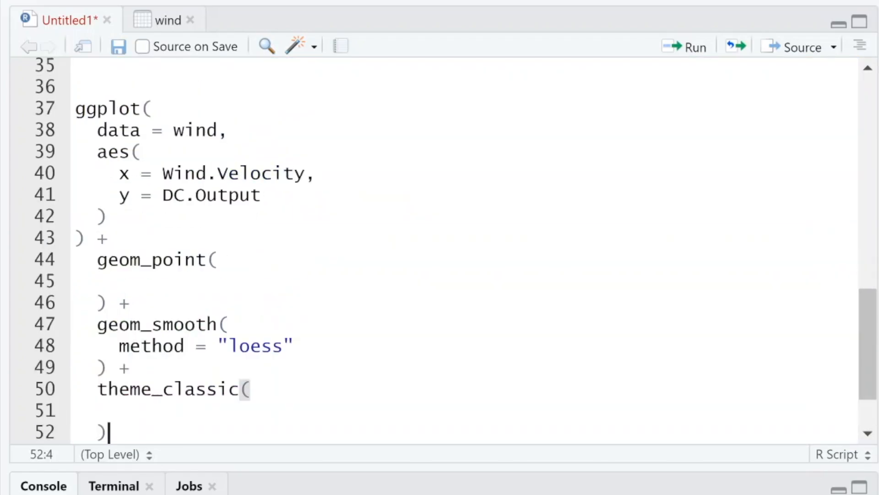
In the copied block's geom_smooth(), set method to "lm" and add the argument formula = y ~ x + I(x^2).
double_click(256, 345)
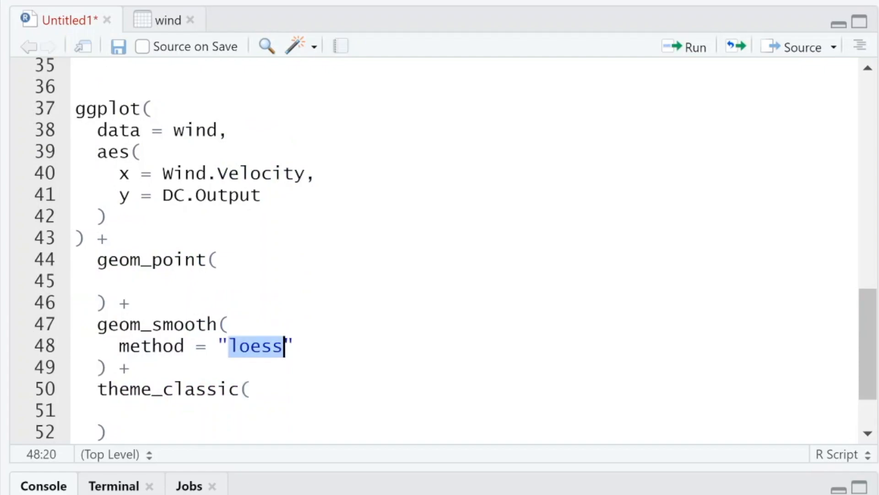
type("lm")
key("Right")
type(",")
key("Return")
type("formula =")
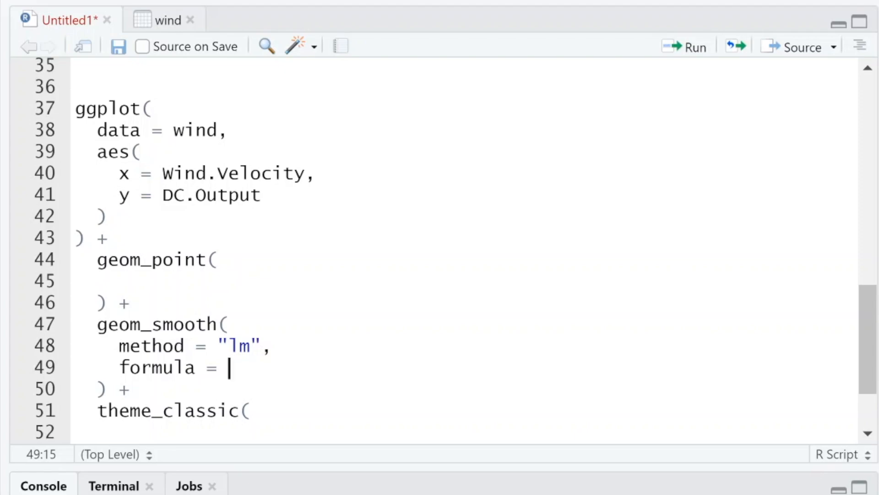
type("y ~ x")
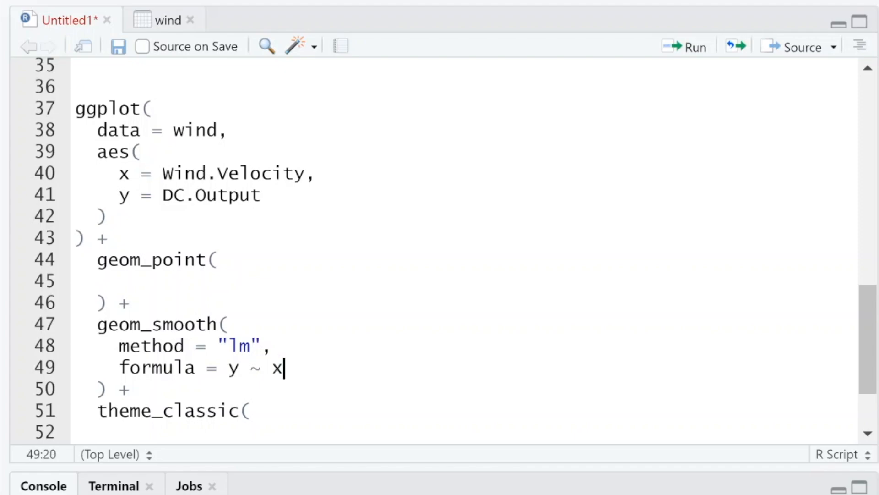
type(" + I(")
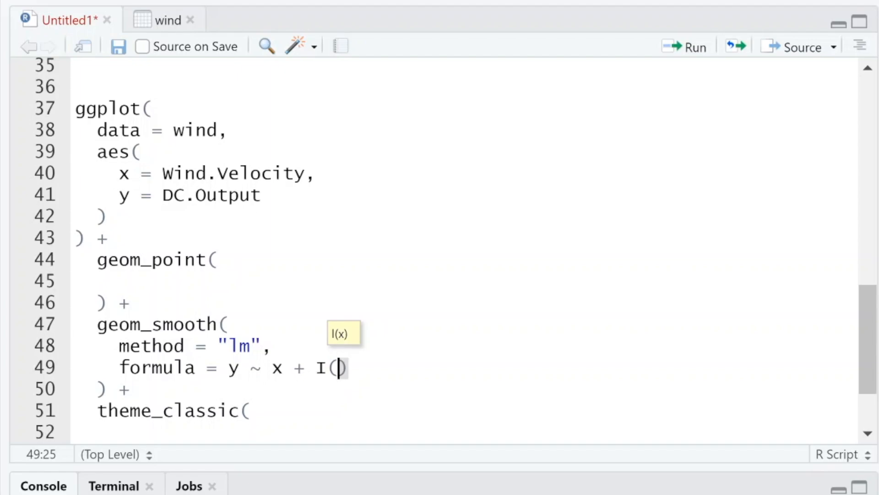
type("x^2")
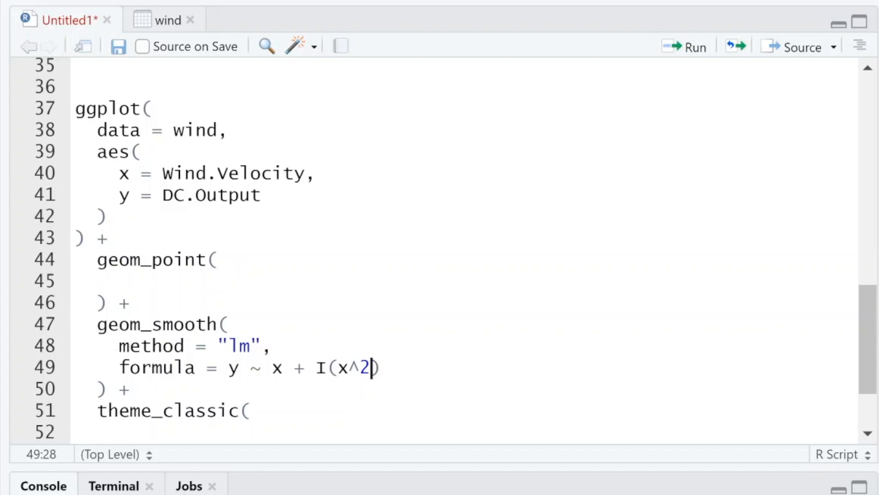
left_click(317, 368)
left_click_drag(318, 368, 383, 368)
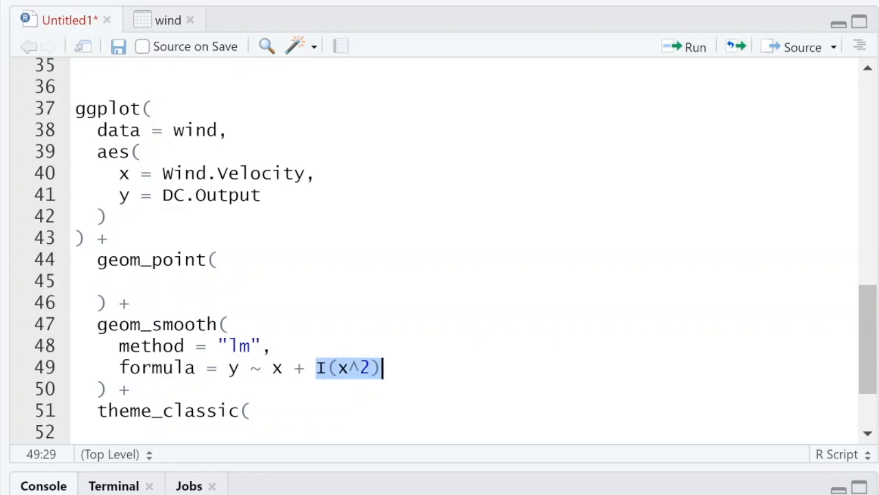
left_click(383, 373)
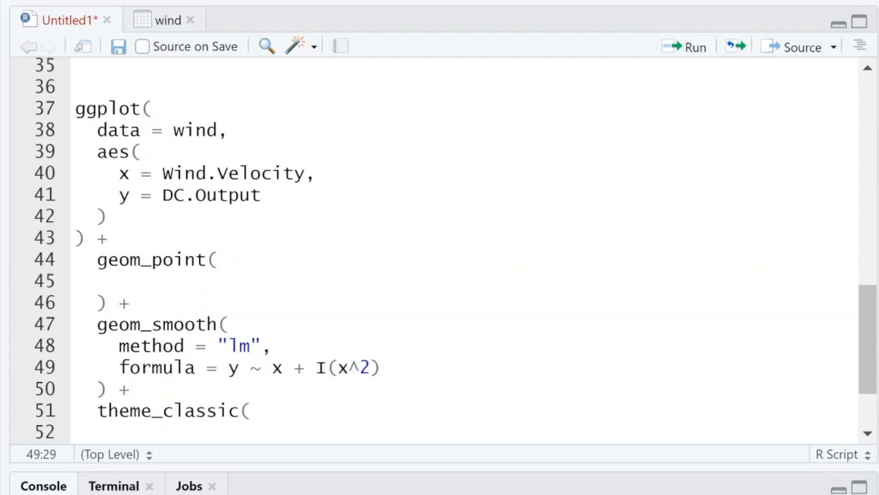
Run the quadratic plot code and examine the fitted curve in an enlarged window.
scroll(383, 374, "down", 2)
key("Down")
key("Down")
key("Down")
key("Down")
key("Down")
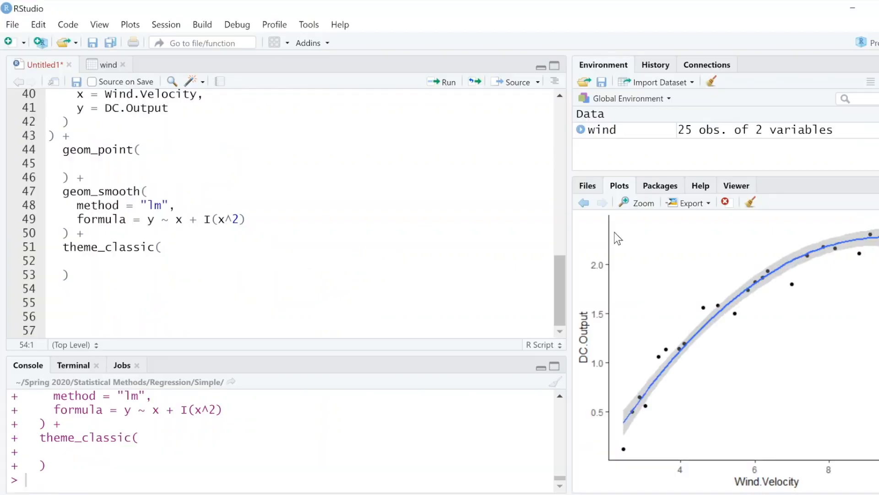
left_click(632, 204)
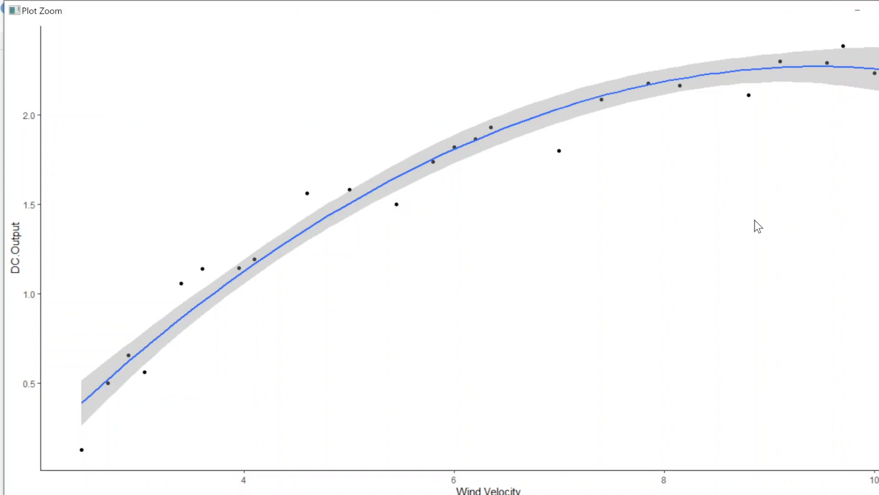
left_click(877, 10)
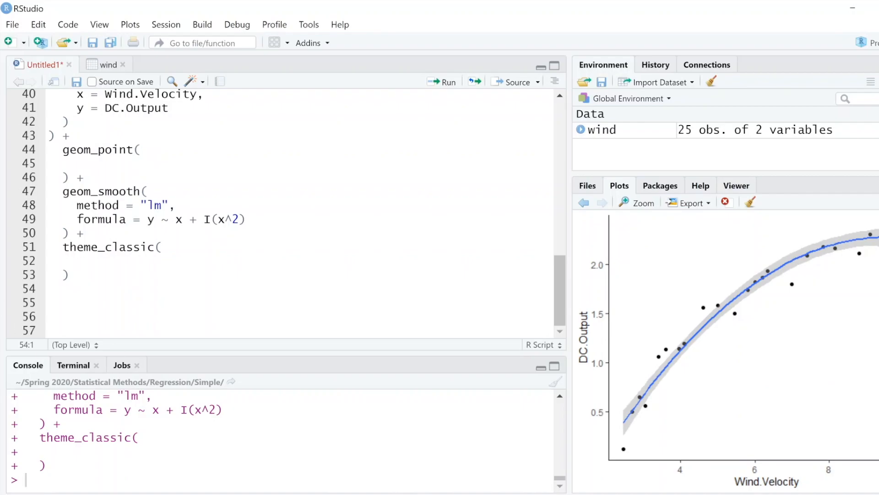
Add the section comment "## Models" on line 55 with several blank lines below it.
key("Return")
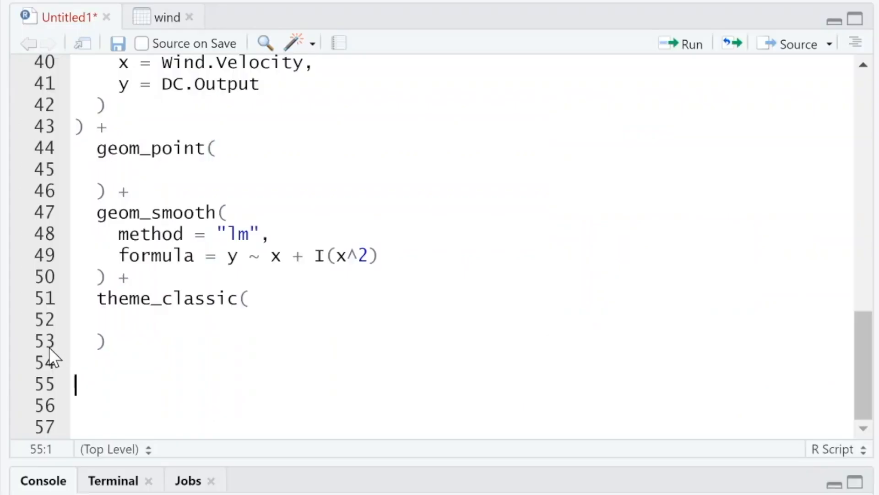
type("## ")
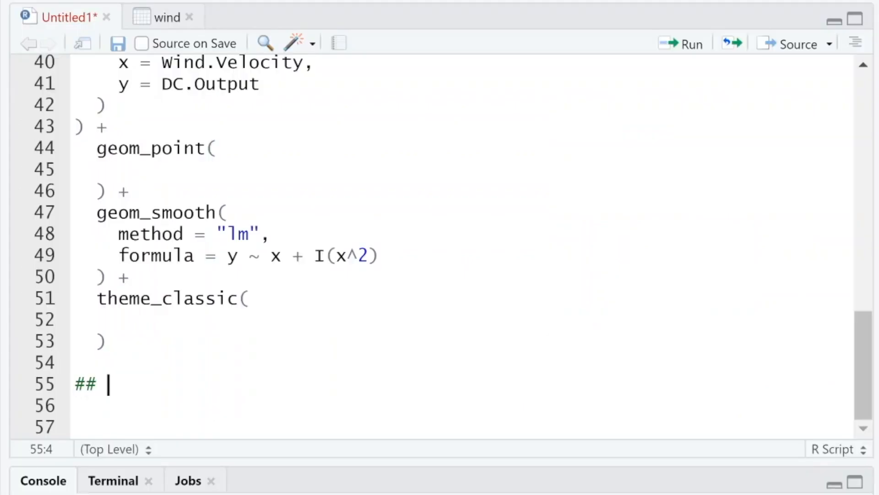
type("Models")
key("Return")
key("Return")
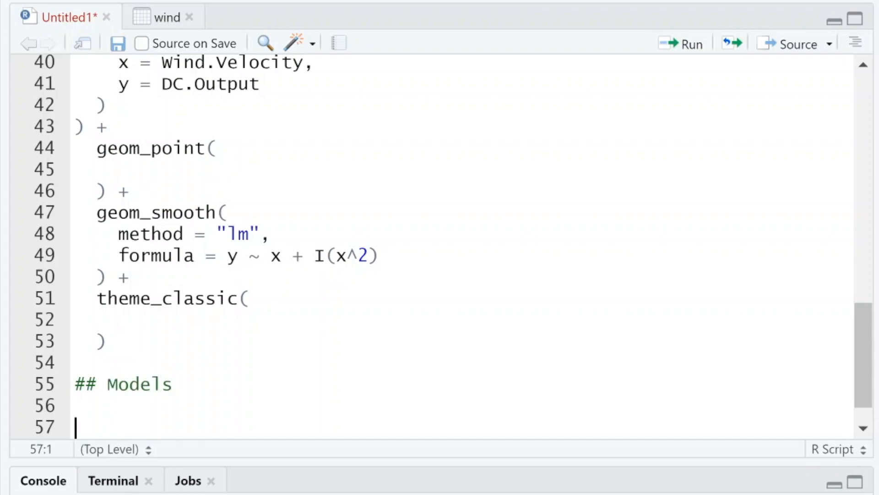
key("Return")
key("Return")
key("Return")
key("Return")
key("Return")
key("Return")
key("Return")
Start a model1 <- lm() assignment on line 57.
left_click(76, 278)
type("model")
type(" <-")
key("BackSpace")
key("BackSpace")
key("BackSpace")
key("BackSpace")
type("1 <- lm(")
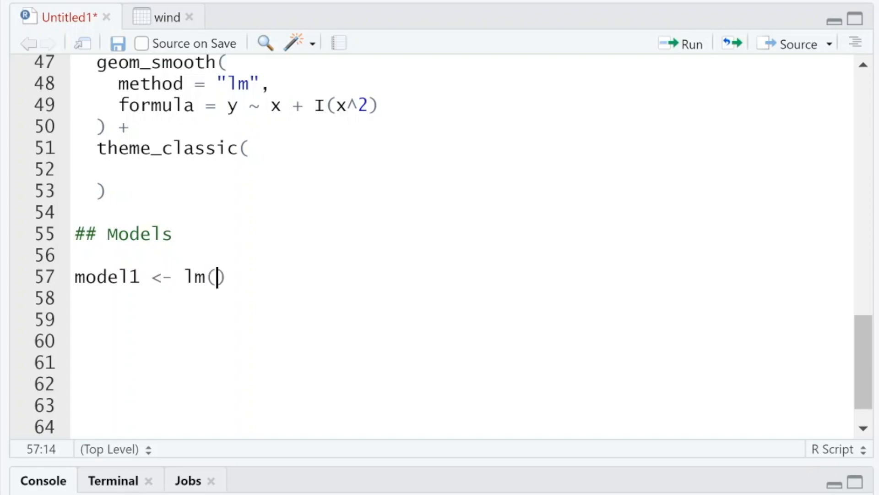
Add the argument formula = DC.Output ~ Wind.Velocity on its own line inside lm().
key("Return")
type("formula = ")
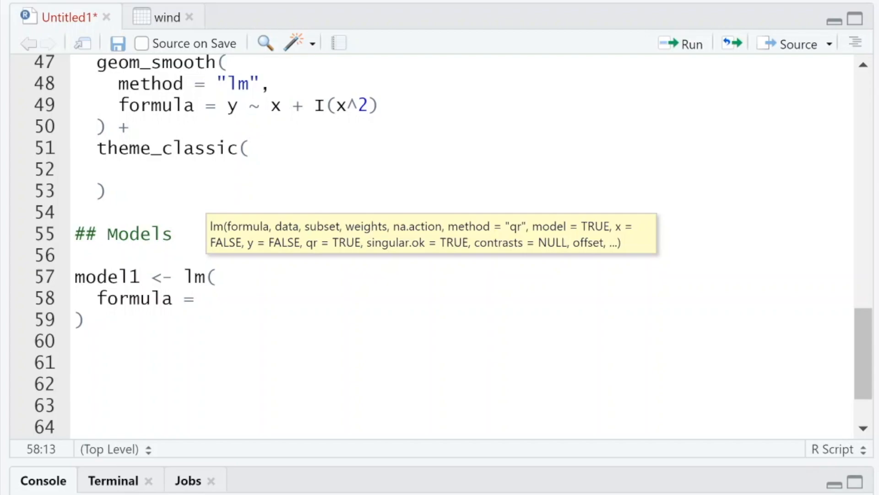
type("Dc.")
key("BackSpace")
key("BackSpace")
type("C>")
key("BackSpace")
type(".Output ~")
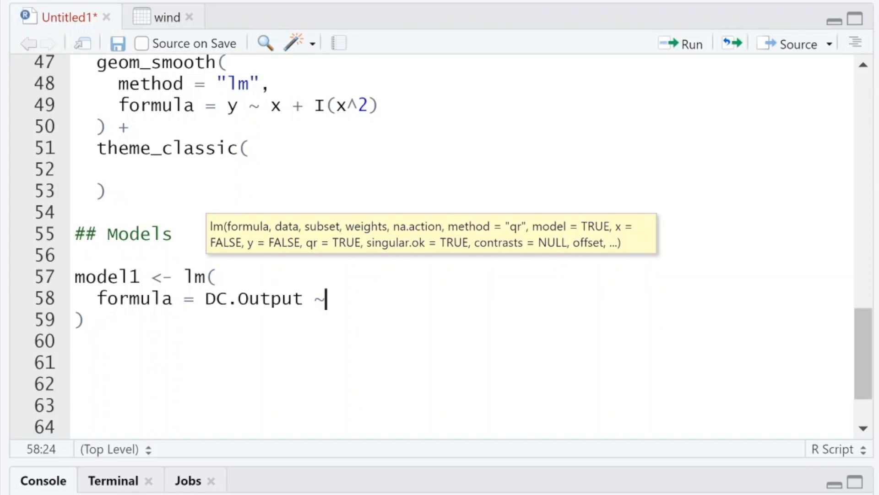
type(" Wind.Velocity,")
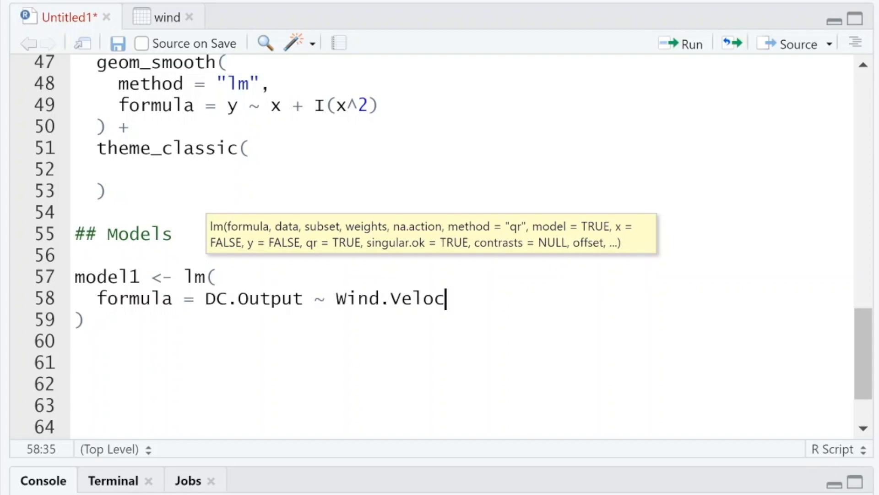
Add data = wind as the second argument of the model1 lm() call.
key("Return")
type("data")
type(" = wni")
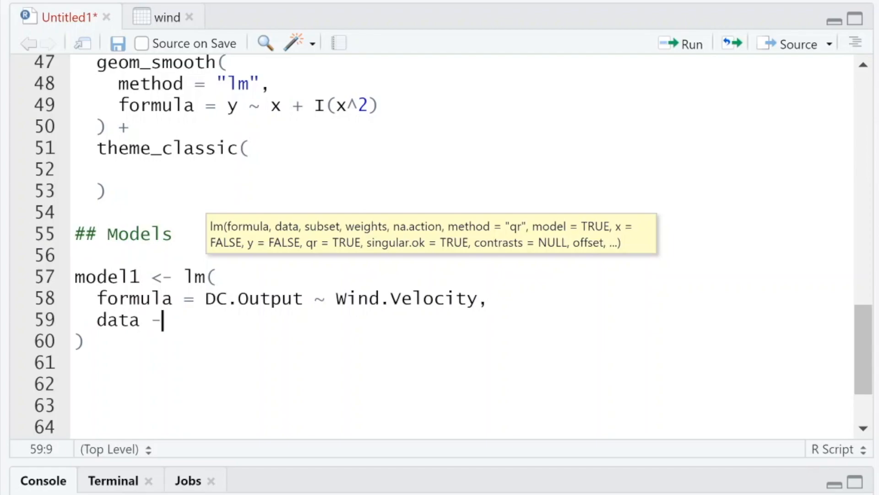
key("BackSpace")
key("BackSpace")
type("ind")
Add summary.lm(model1) on line 62 and run the model and its summary.
key("Down")
key("Down")
key("Return")
type("su")
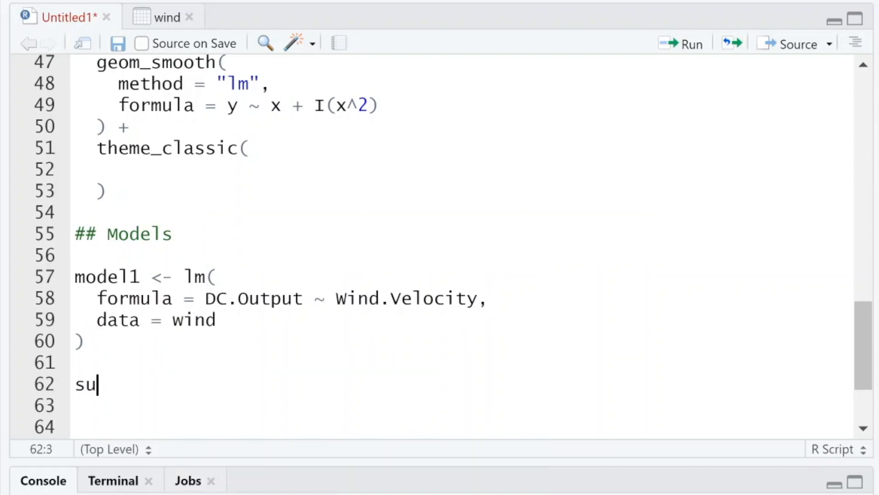
type("mmary.lm(model1)")
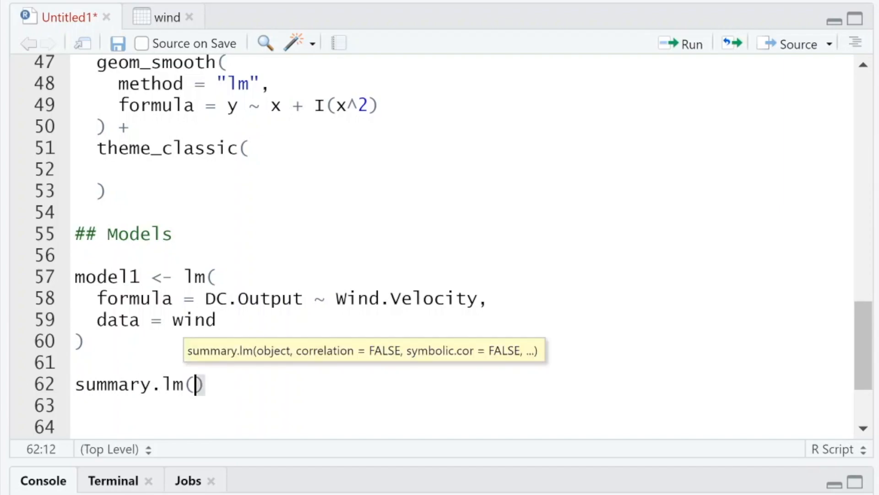
key("Return")
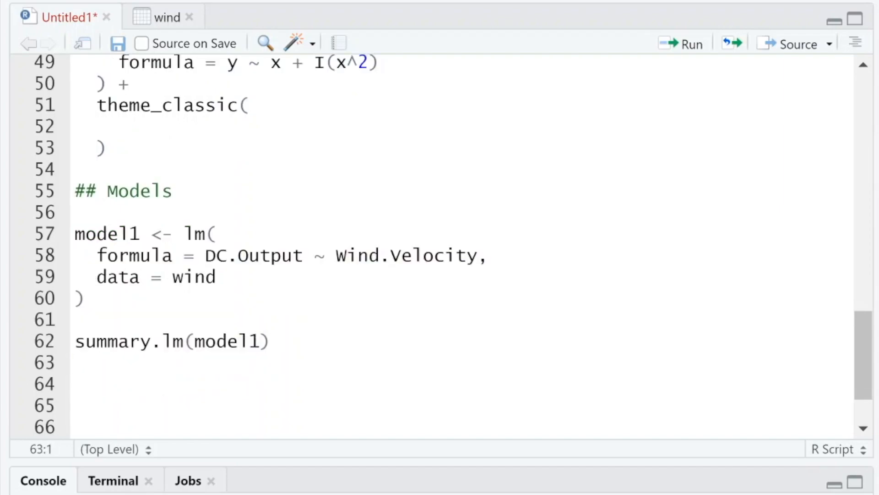
Enlarge the console and examine the model1 summary's coefficient estimates, p-values and adjusted R-squared.
left_click_drag(324, 439, 304, 341)
left_click_drag(304, 158, 276, 92)
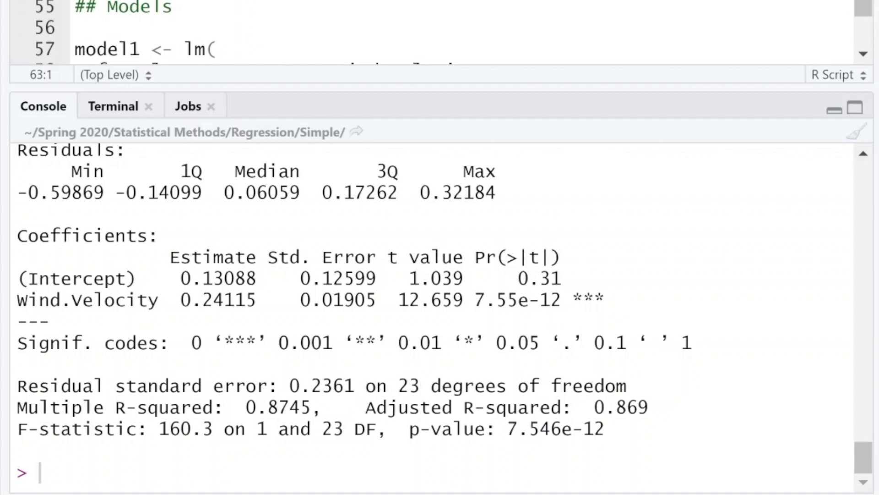
left_click_drag(257, 278, 181, 278)
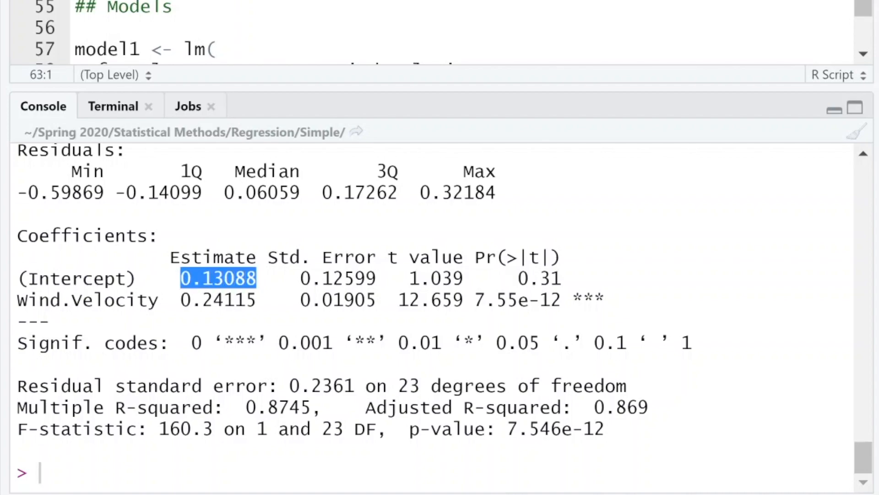
left_click_drag(256, 300, 180, 299)
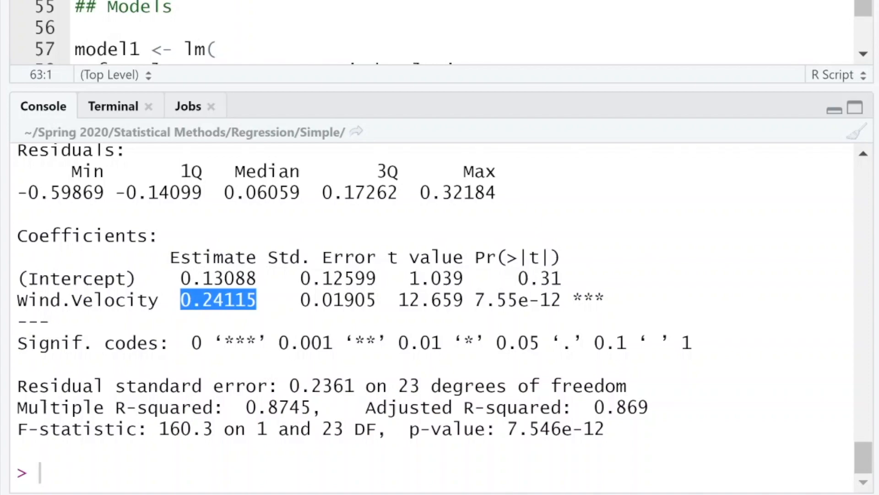
left_click_drag(571, 278, 506, 278)
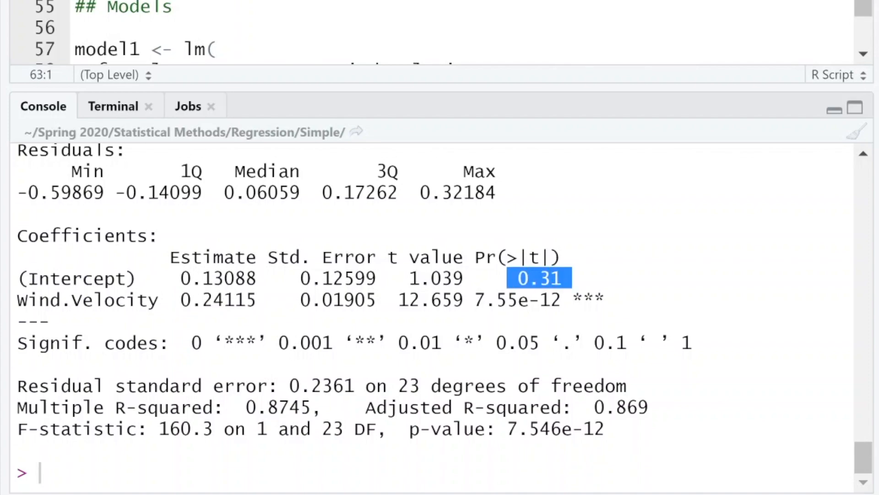
left_click_drag(562, 299, 475, 300)
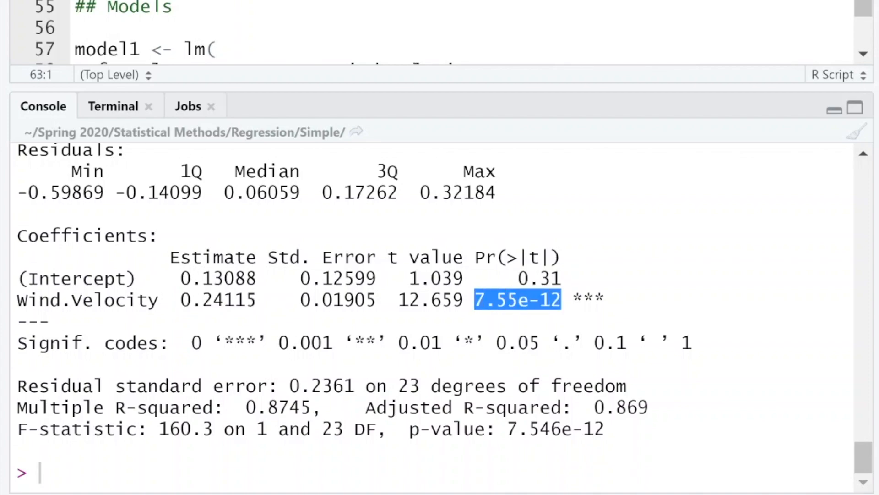
left_click(518, 300)
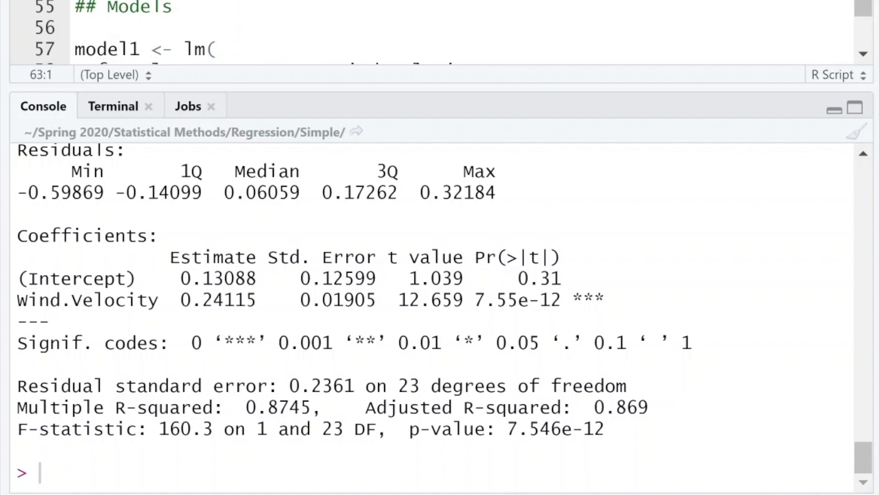
left_click_drag(649, 406, 594, 406)
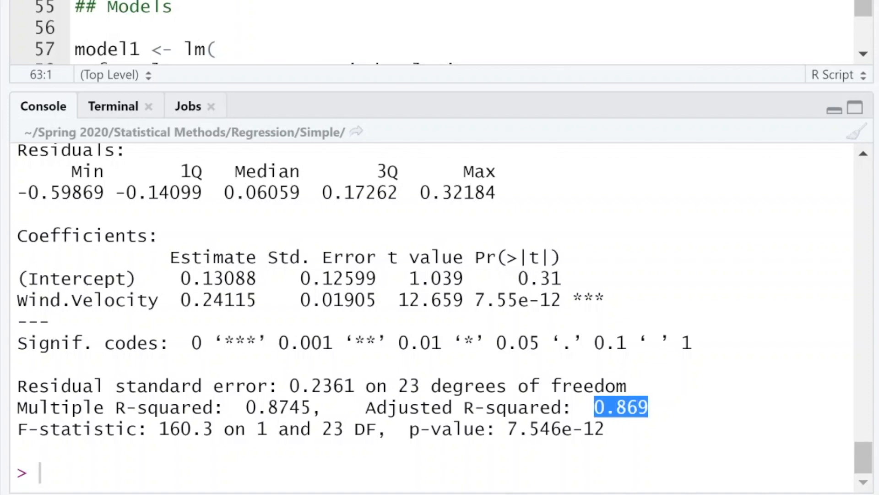
left_click(594, 408)
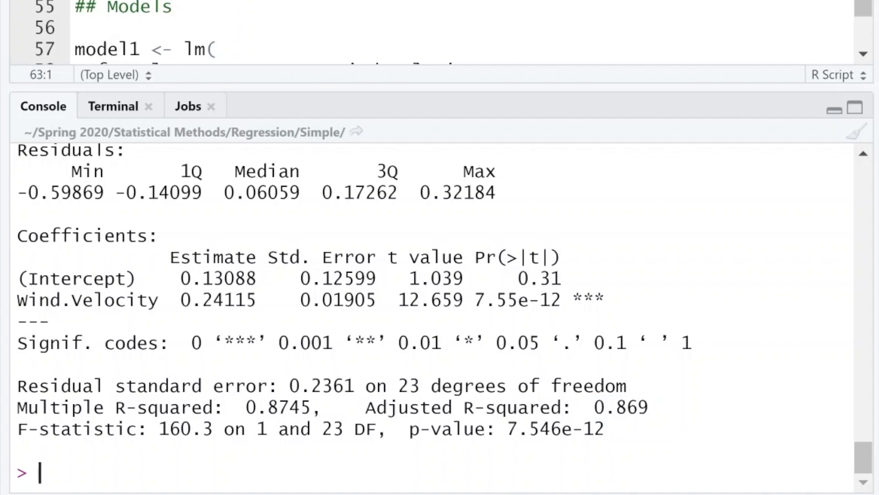
Shrink the console to give the script more room and start a new line 64 below the model1 summary.
scroll(439, 32, "down", 1)
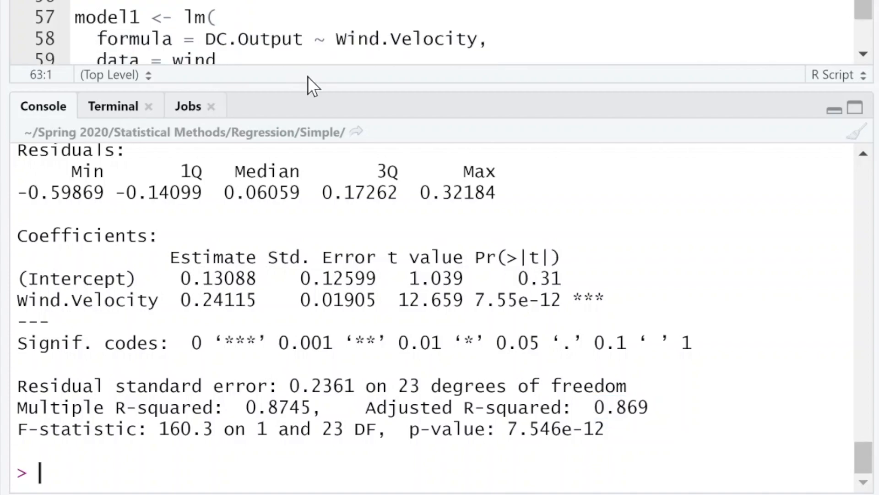
left_click_drag(311, 89, 293, 311)
key("Return")
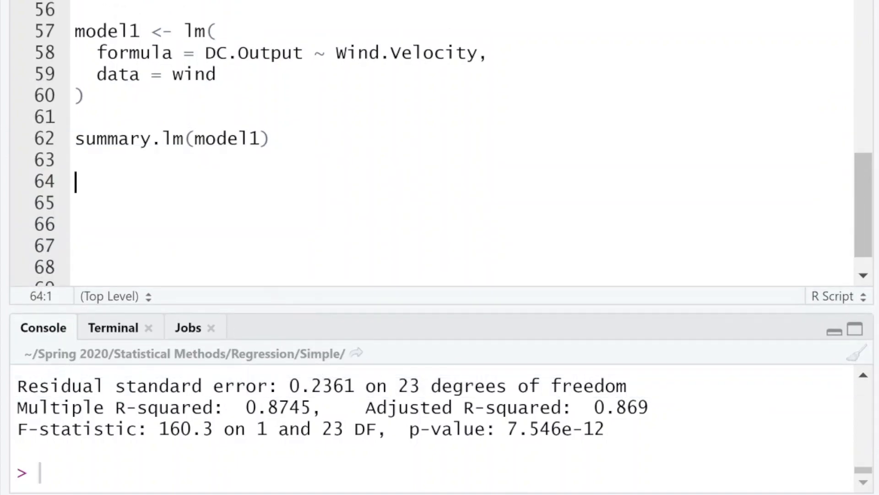
Start an autoplot() call below the model1 summary, then add library(ggfortify) above it and run that line to load the package.
type("autoplot(")
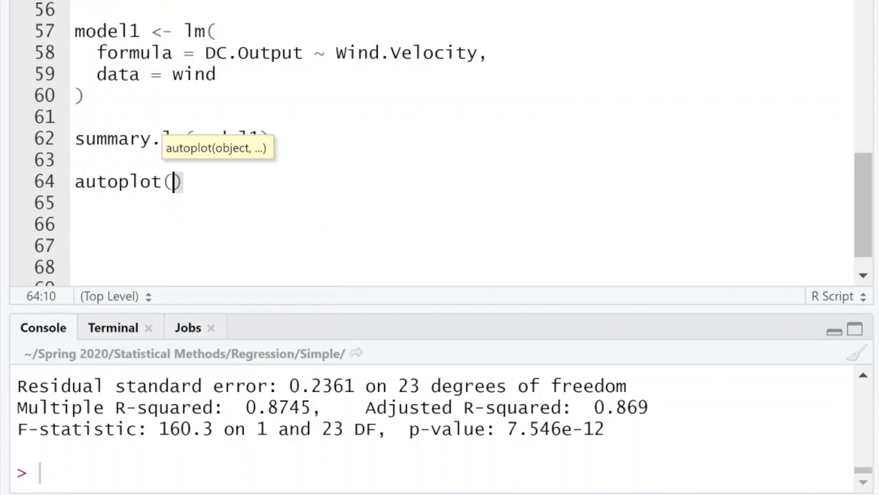
key("Return")
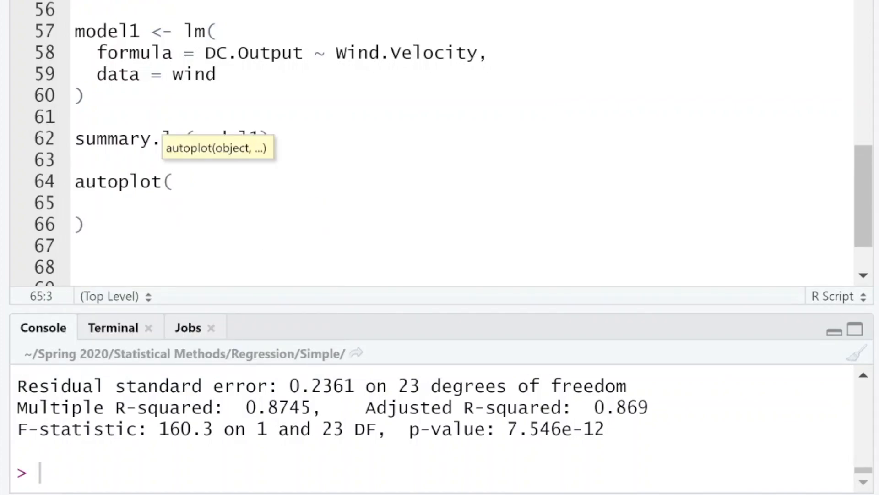
key("Up")
key("Up")
key("Return")
type("librar")
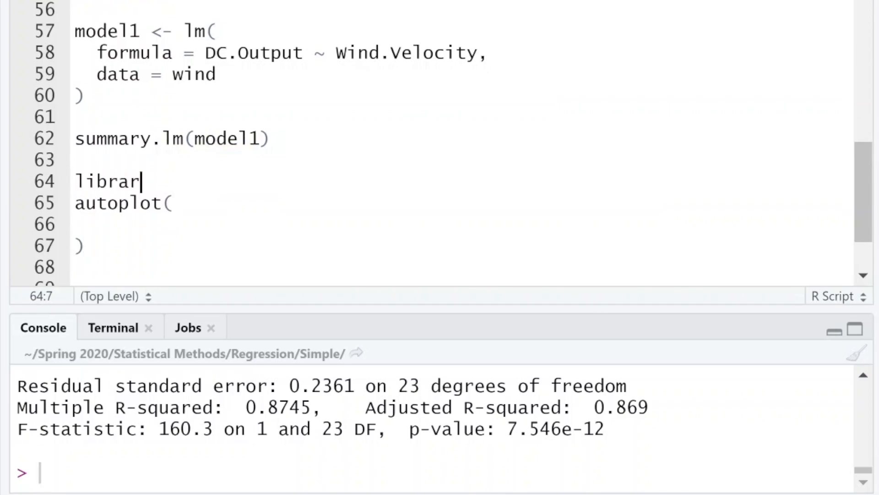
type("y(ggfor")
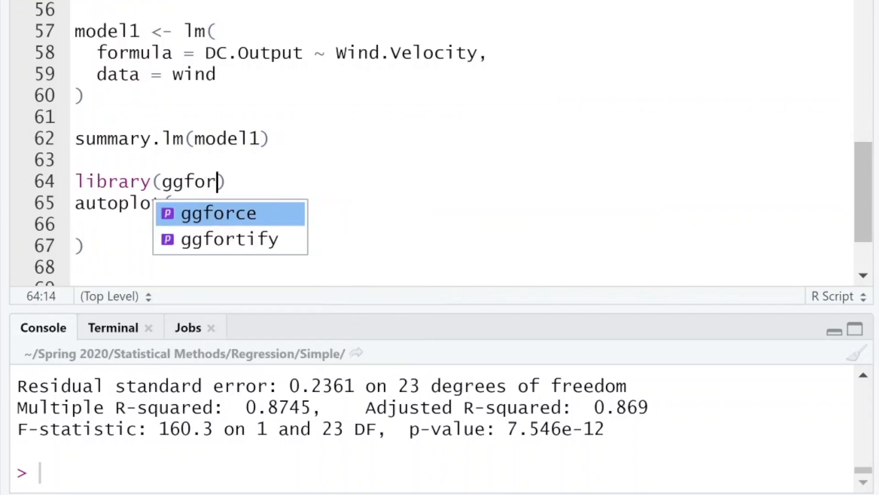
key("Down")
key("Return")
key("ctrl+Return")
key("Return")
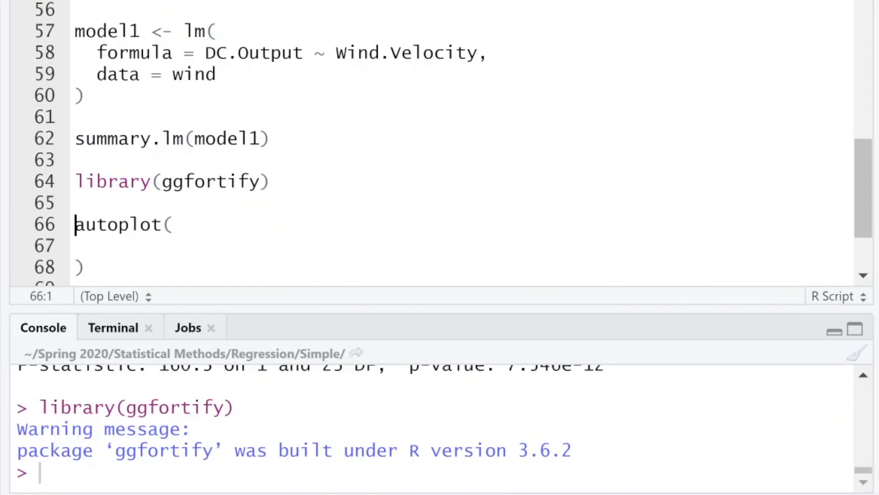
Fill the autoplot() call with the arguments object = model1 and smooth.colour = NA.
left_click(97, 247)
type("object = model1,")
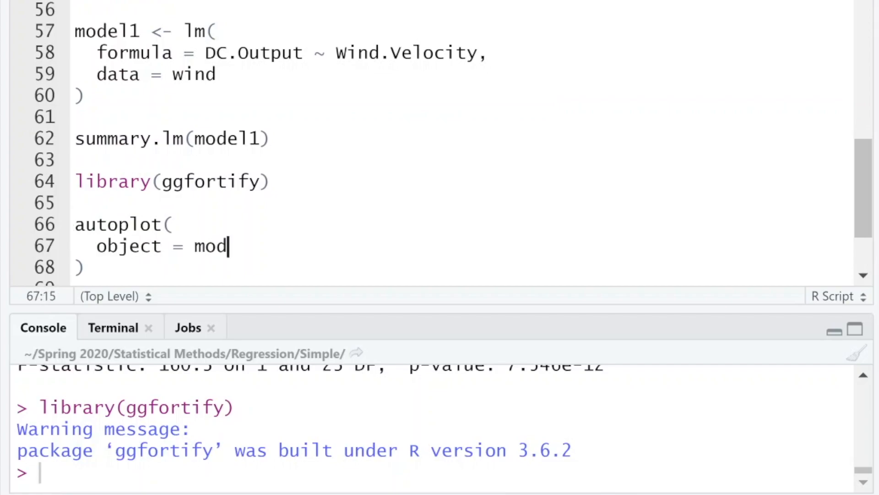
key("Return")
type("smooth")
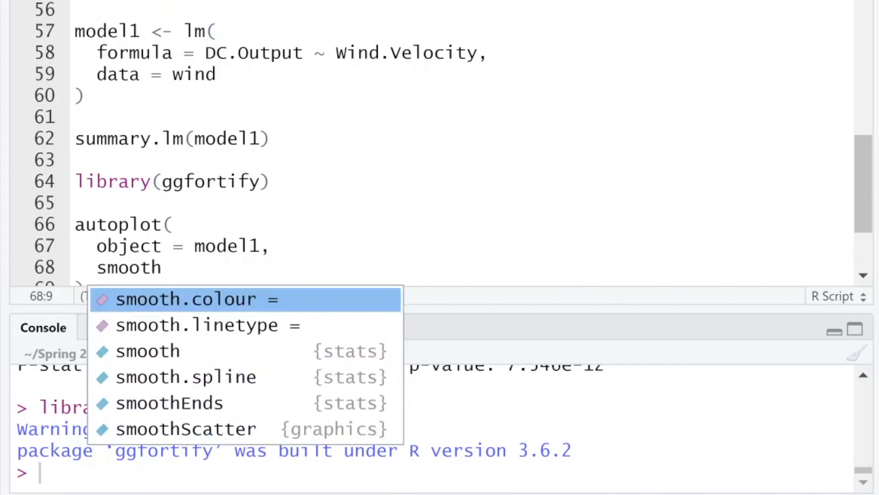
key("Tab")
type("NA")
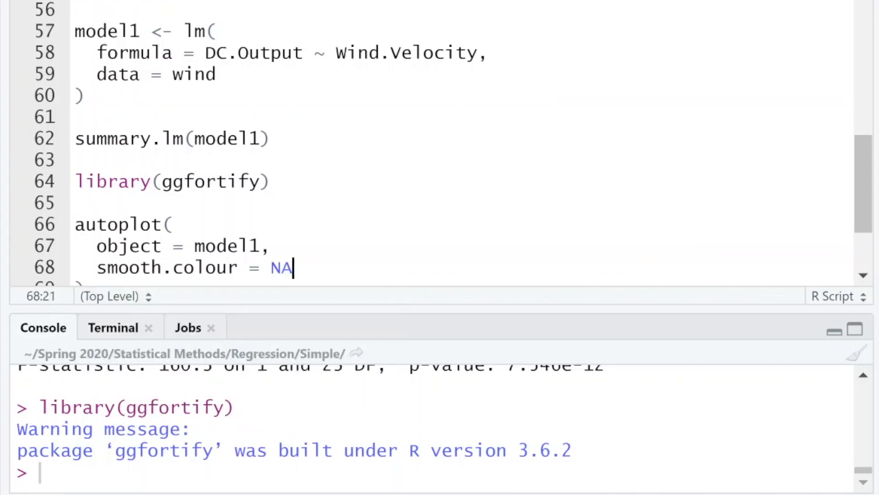
Append + theme_classic() after the closing parenthesis of the autoplot() call.
scroll(440, 142, "down", 3)
key("Down")
type("+")
key("Return")
type("theme_c")
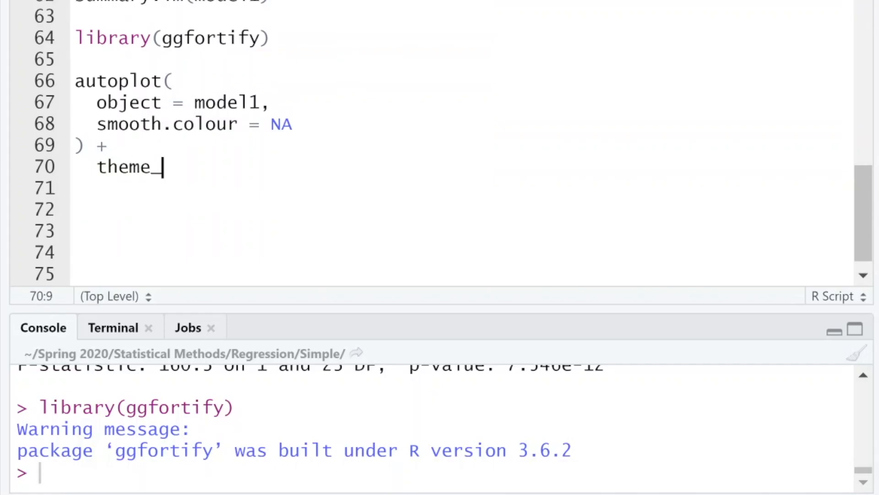
key("BackSpace")
key("Return")
key("BackSpace")
key("BackSpace")
key("BackSpace")
type("cla")
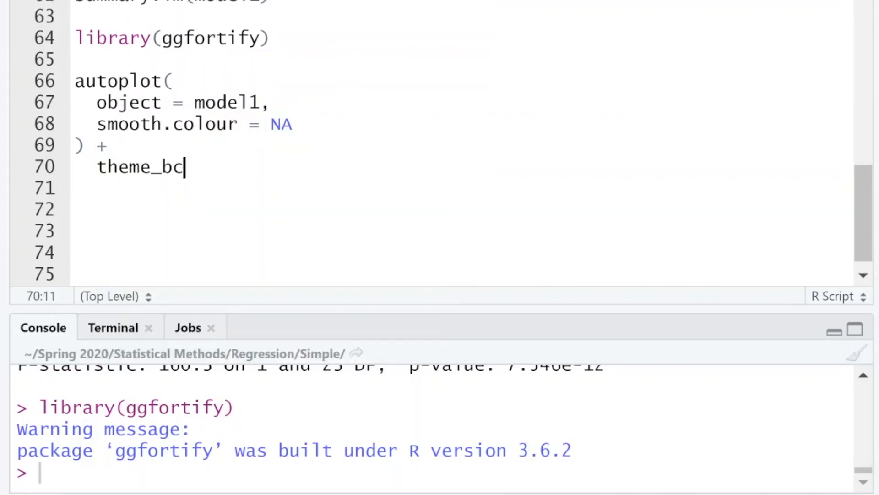
key("Tab")
key("Return")
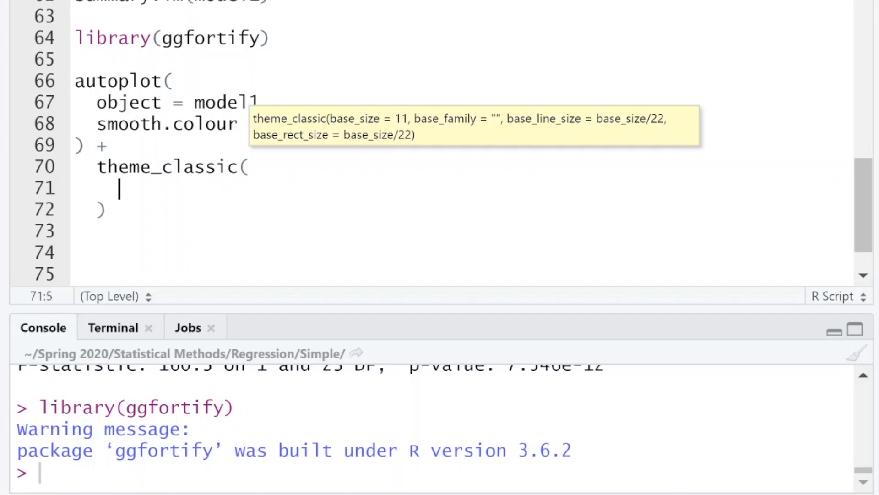
Run the autoplot code and view model1's diagnostic plots enlarged in a separate window.
key("ctrl+Return")
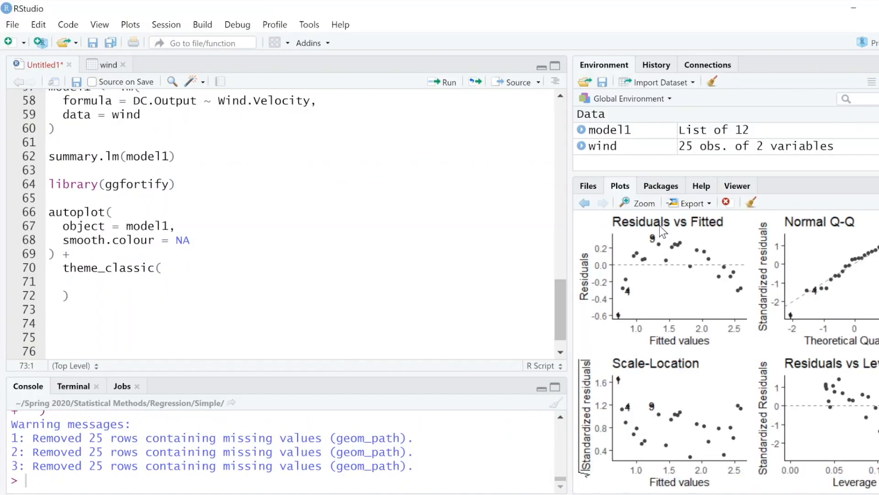
left_click(639, 204)
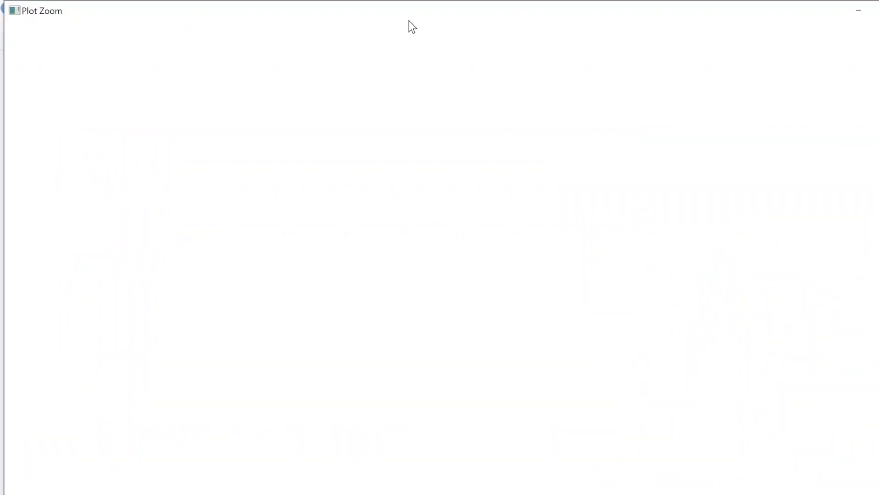
mouse_move(427, 7)
left_mouse_down()
mouse_move(417, 1)
mouse_move(435, 1)
left_mouse_up()
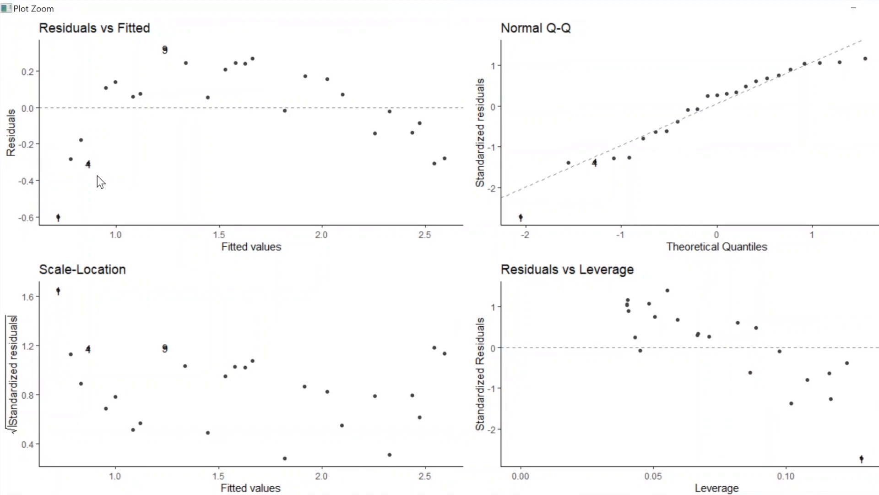
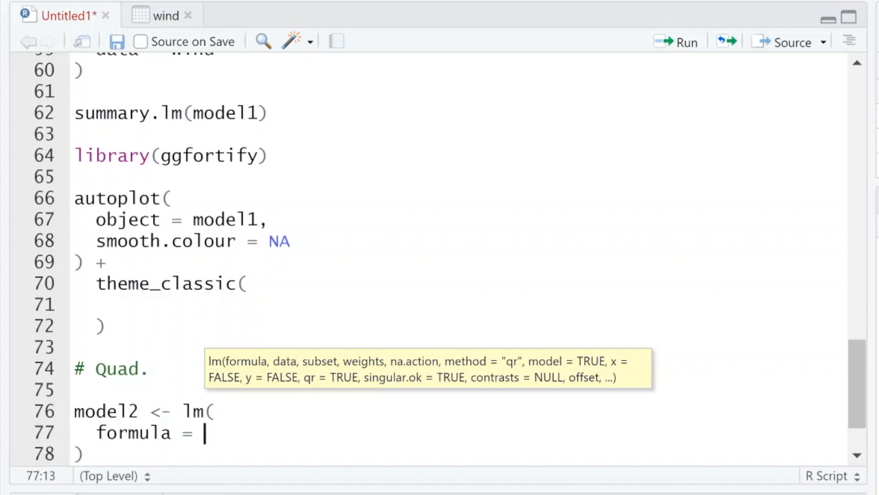
Review the quadratic formula in the earlier geom_smooth() call as a reference for model2's formula.
scroll(458, 256, "down", 2)
key("Escape")
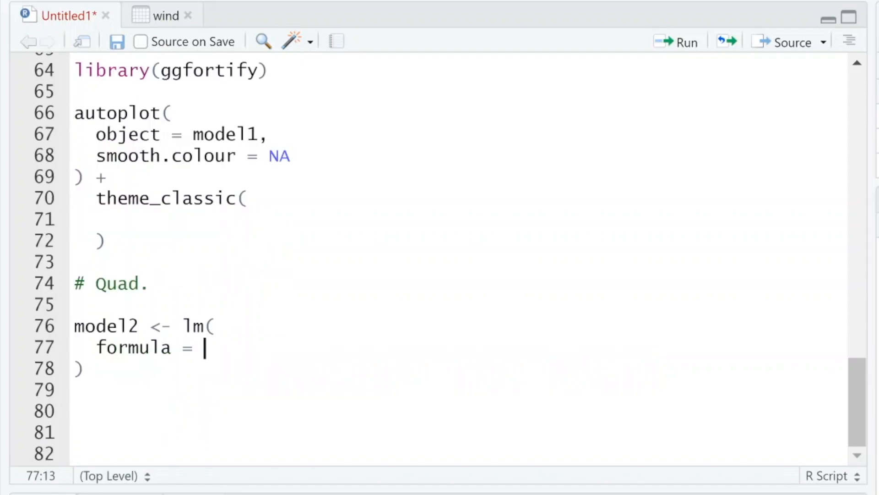
scroll(451, 259, "up", 20)
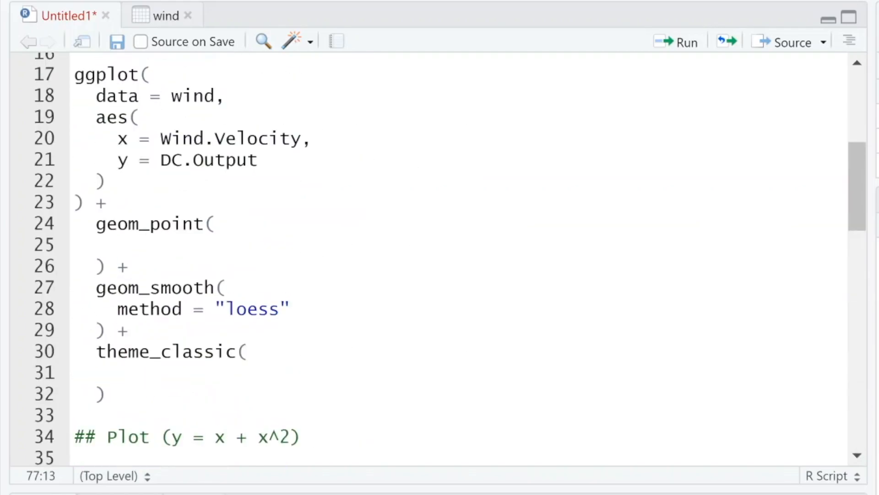
scroll(451, 259, "down", 4)
scroll(450, 259, "down", 6)
left_click_drag(377, 171, 183, 171)
left_click(183, 171)
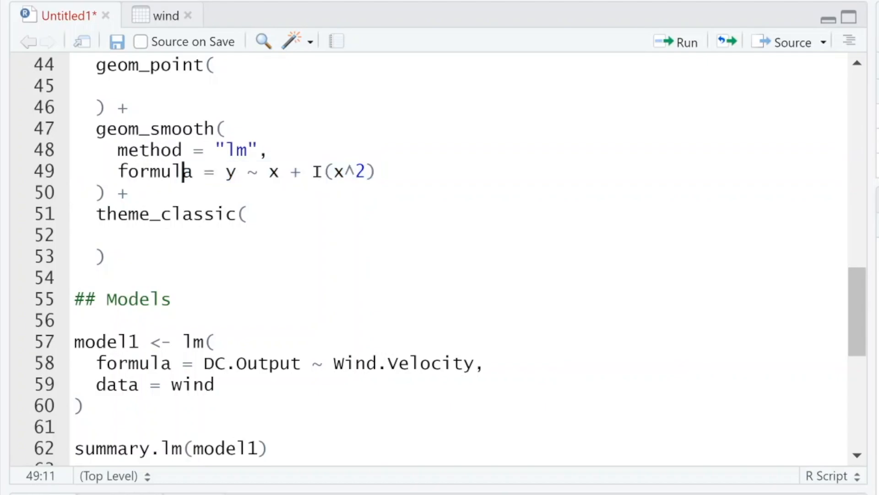
scroll(183, 171, "down", 6)
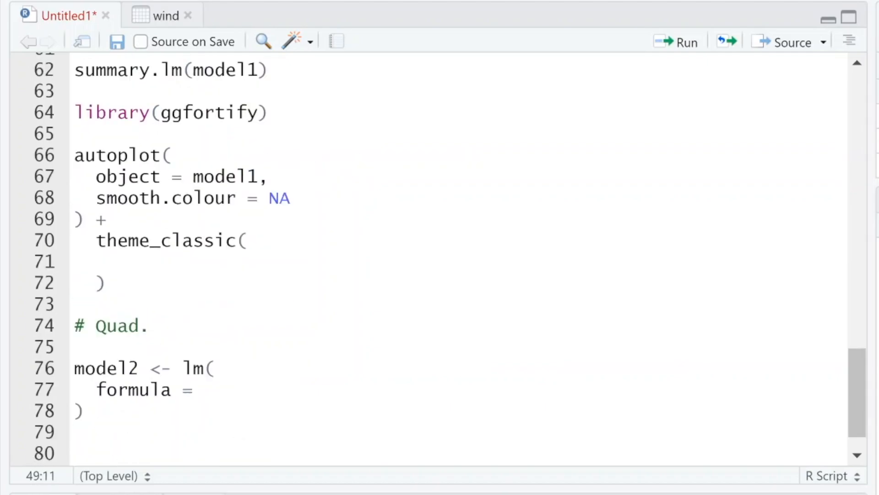
Enter DC.Output ~ Wind.Velocity as the formula in the model2 lm() call.
left_click(86, 369)
left_click(206, 348)
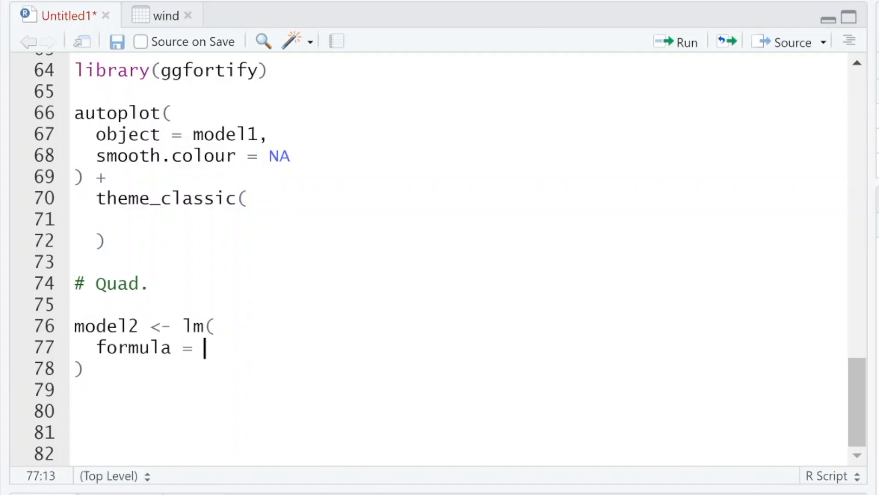
type("Dc")
key("BackSpace")
type("C.Output ~ Wind.Velocity ")
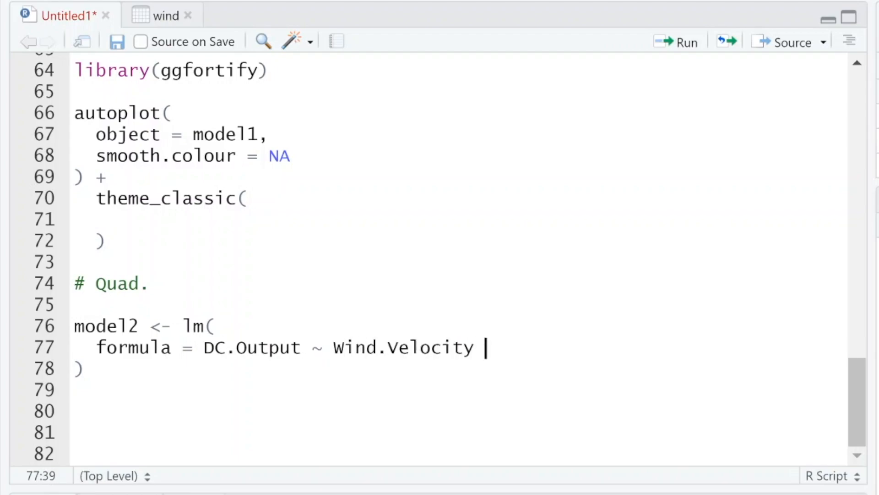
Add the quadratic term + I(Wind.Velocity^2) to model2's formula.
type("+")
key("shift+Left")
key("shift+Left")
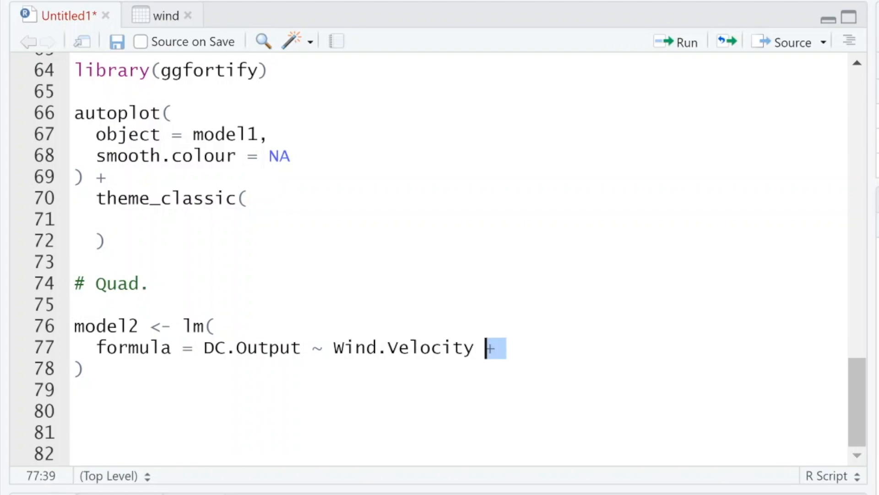
key("Right")
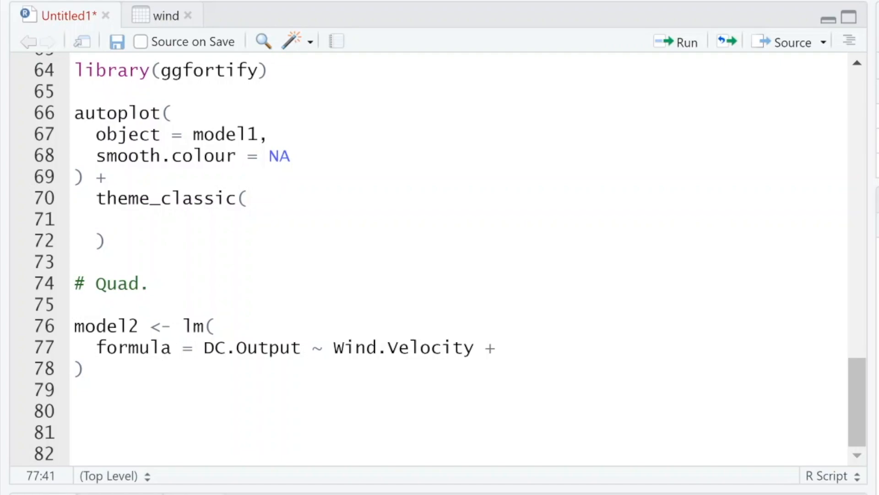
left_click_drag(334, 348, 216, 326)
left_click(509, 348)
type("(")
key("BackSpace")
type("I(")
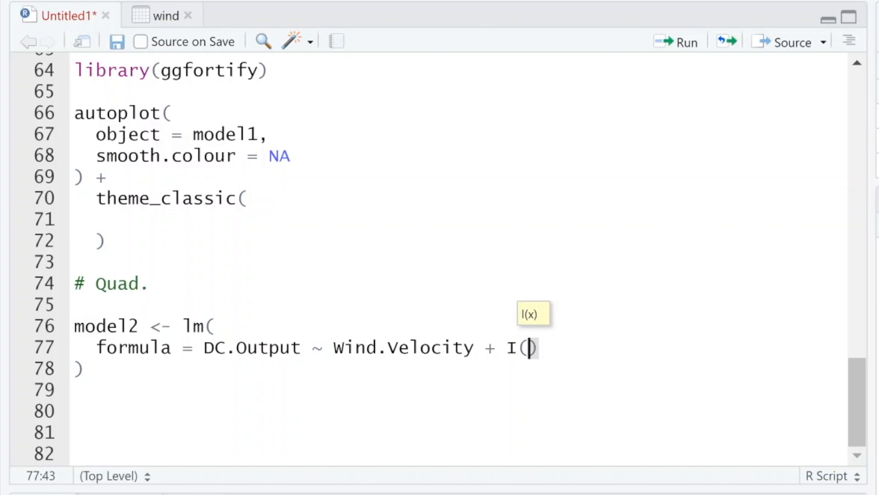
key("Right")
key("shift+Left")
key("shift+Left")
key("shift+Left")
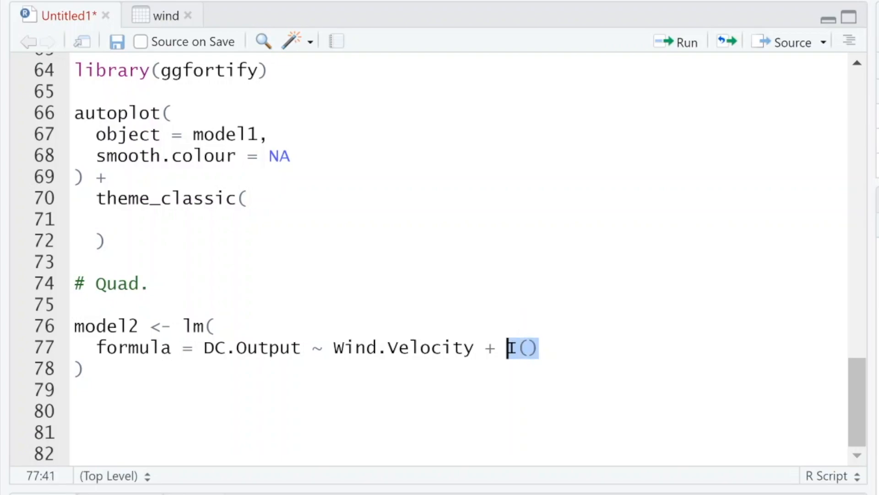
left_click(528, 344)
type("Wind.Velocity^2")
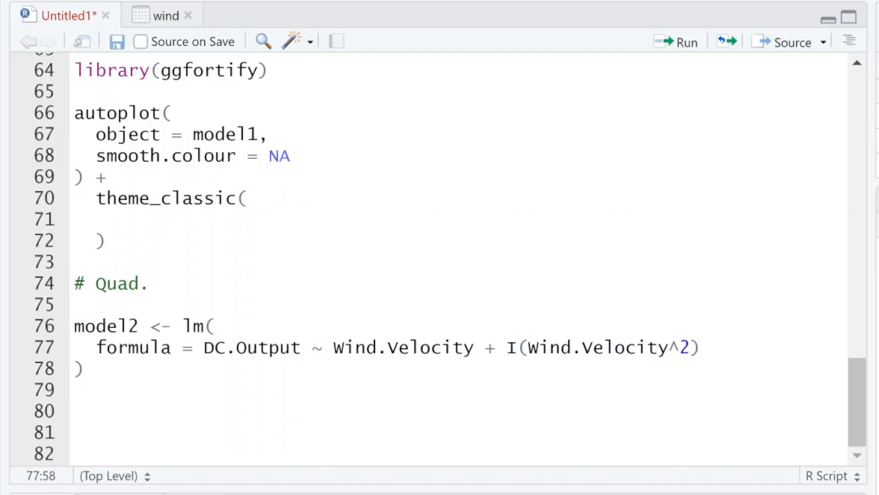
Add data = wind as the second argument of the model2 lm() call and run the model.
type("),")
key("Return")
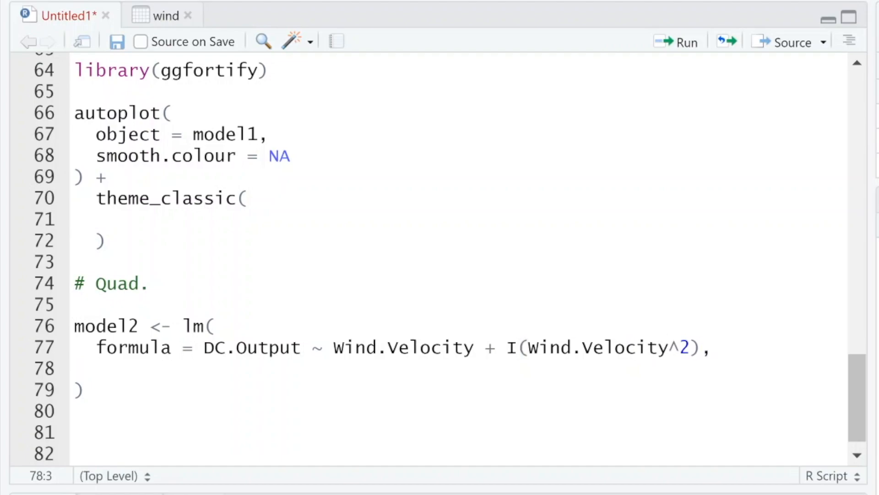
type("data = wind")
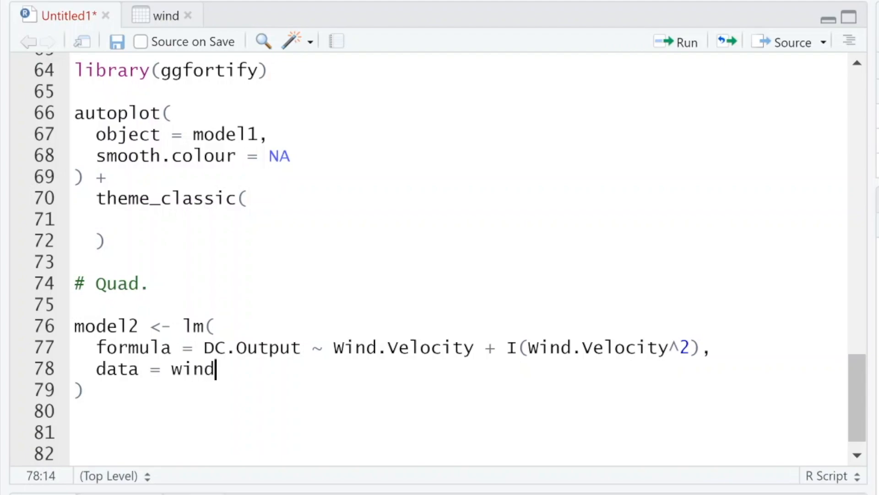
key("ctrl+Return")
Add summary.lm(model2) on line 81 and run it.
key("Return")
type("s")
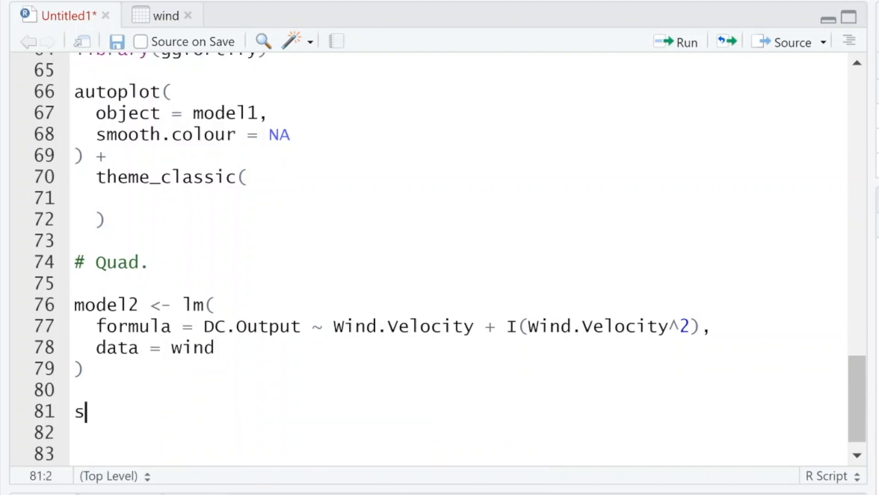
type("ummary.l")
key("Tab")
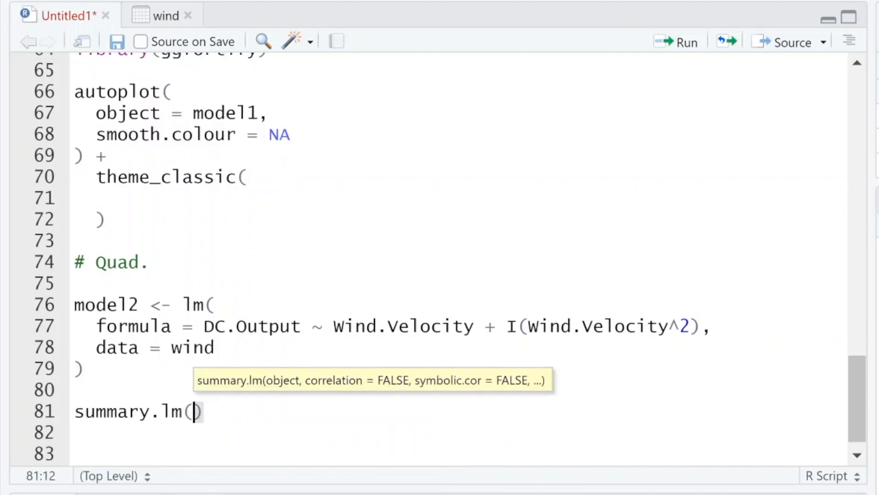
type("model2")
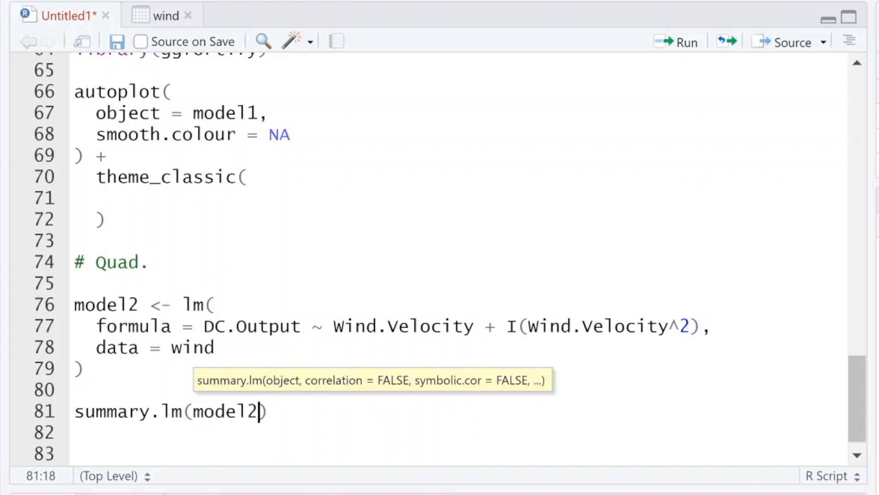
key("ctrl+Return")
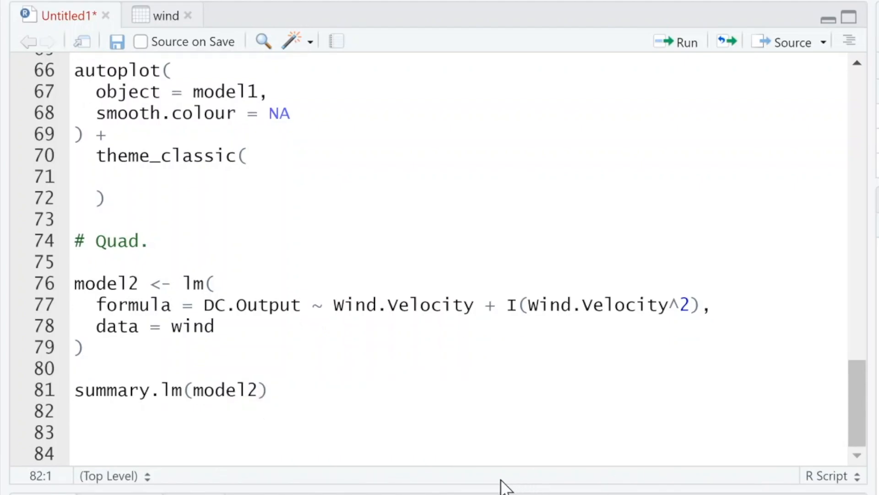
Enlarge the console and examine the coefficient estimates and the intercept's p-value in the model2 summary.
left_click_drag(472, 487, 448, 76)
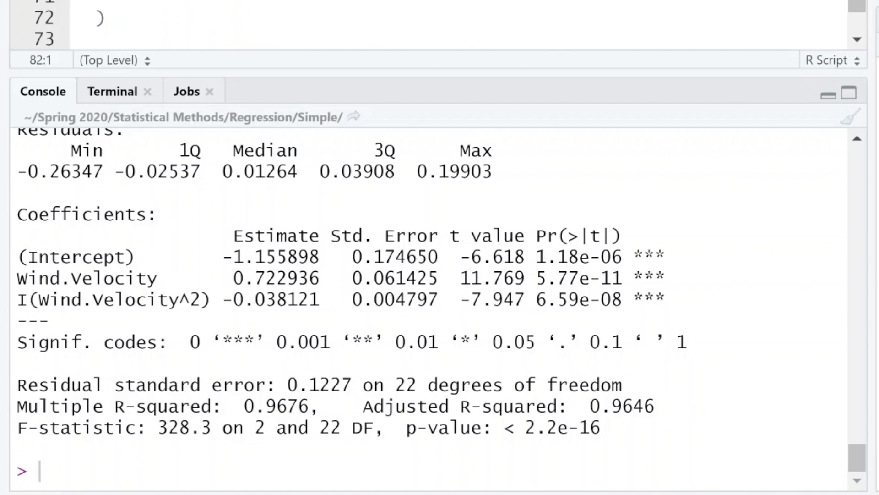
left_click_drag(320, 256, 212, 256)
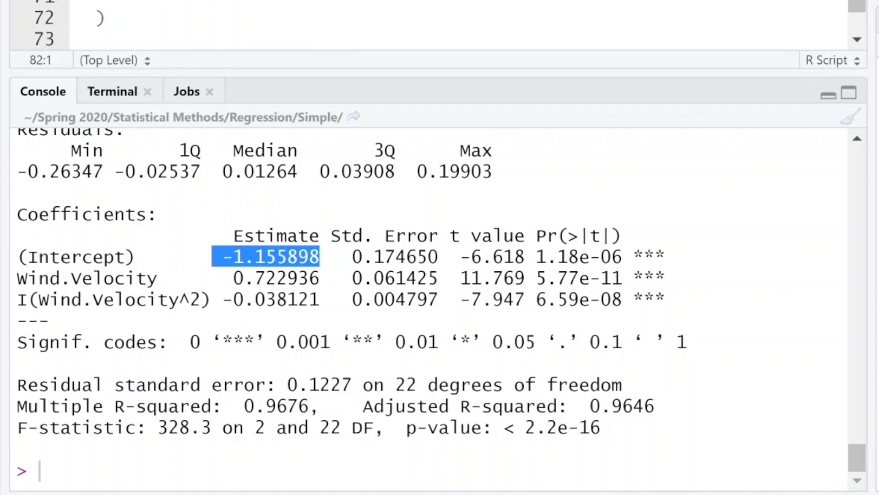
left_click_drag(320, 278, 234, 277)
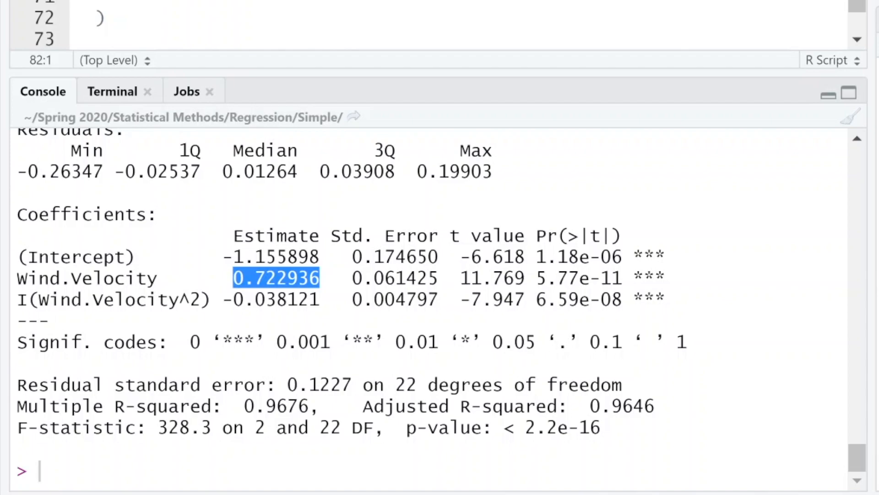
left_click_drag(321, 299, 223, 299)
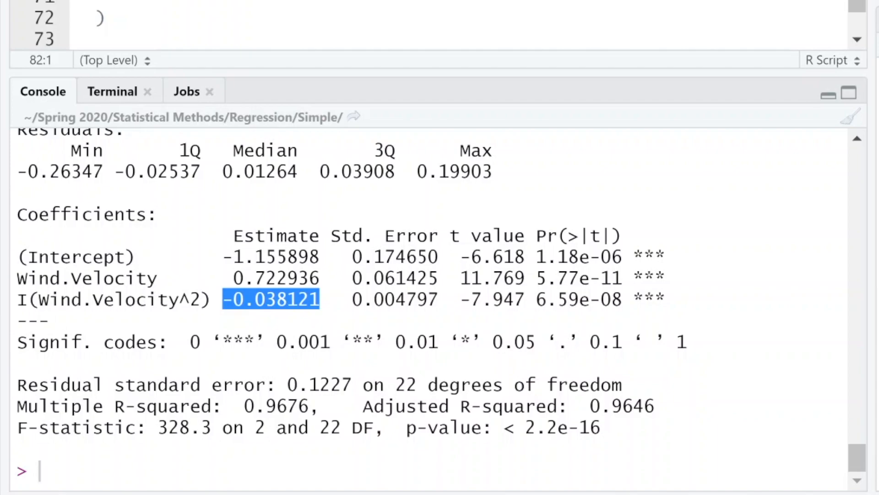
left_click(320, 300)
left_click_drag(621, 257, 536, 256)
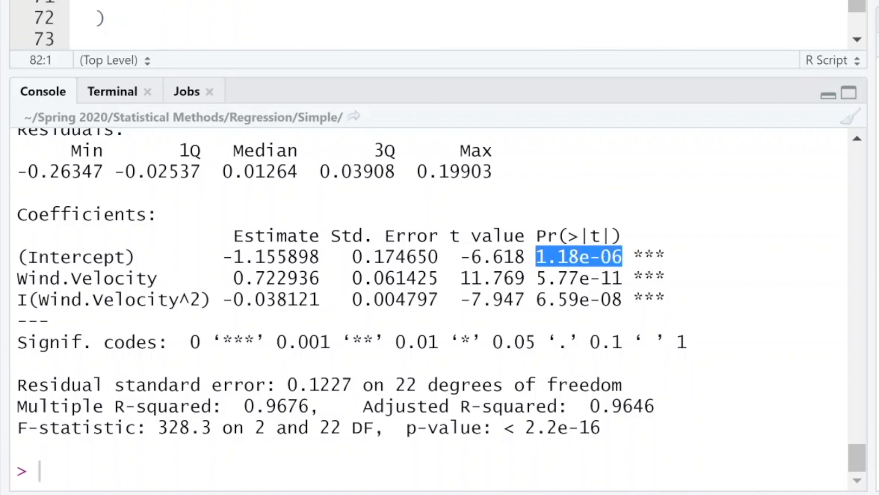
left_click(578, 258)
Examine the intercept, linear and quadratic estimates of model2 again, along with its adjusted R-squared.
left_click_drag(320, 257, 222, 256)
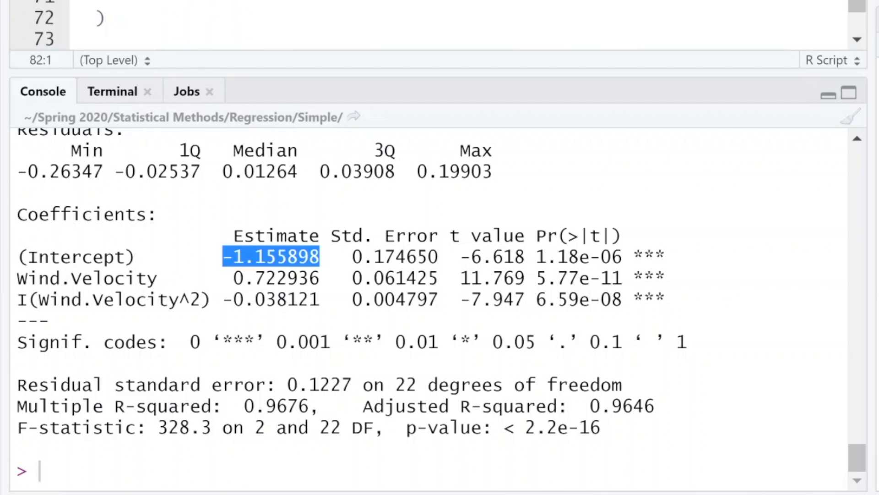
left_click_drag(320, 278, 233, 278)
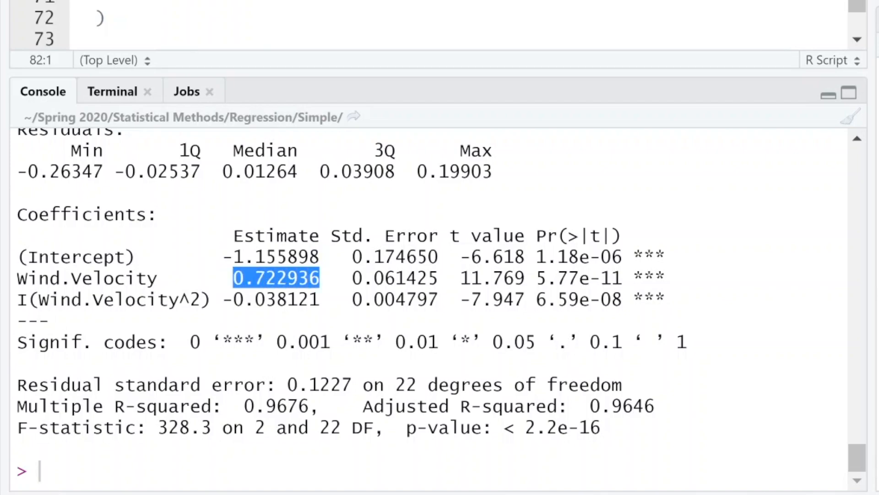
left_click_drag(330, 299, 223, 299)
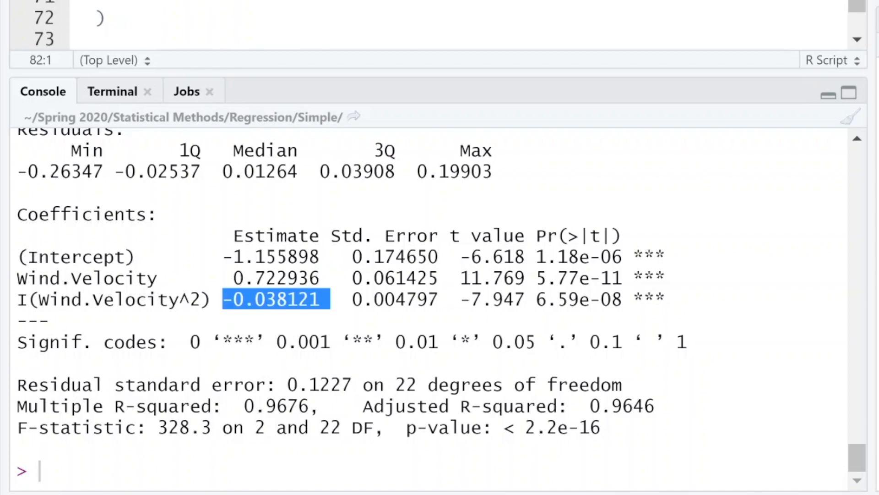
left_click(223, 299)
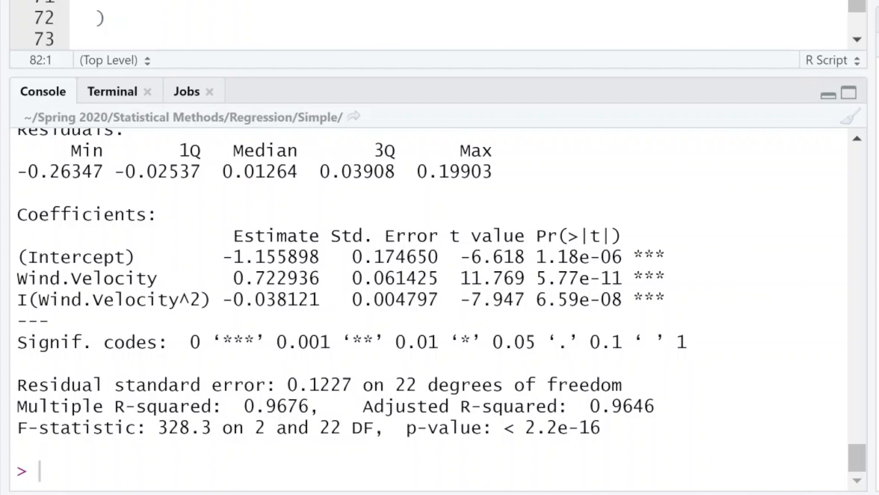
left_click_drag(330, 299, 223, 299)
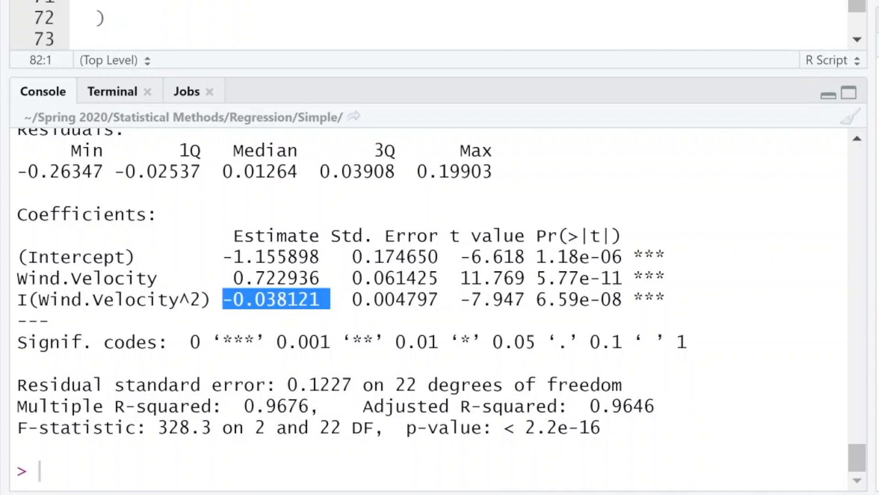
left_click(222, 299)
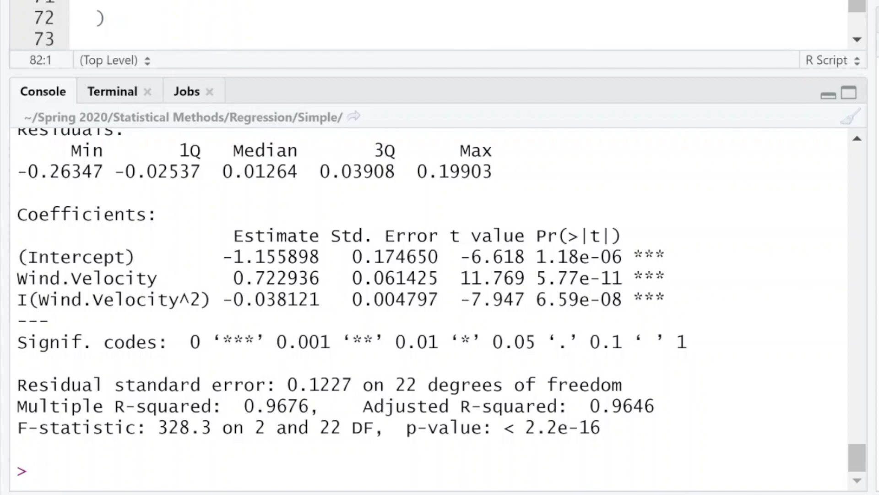
left_click_drag(655, 405, 590, 406)
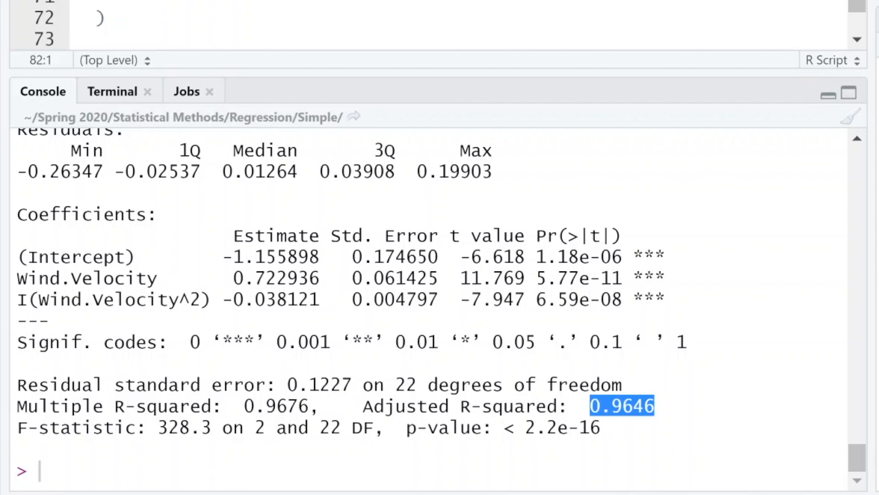
left_click(591, 408)
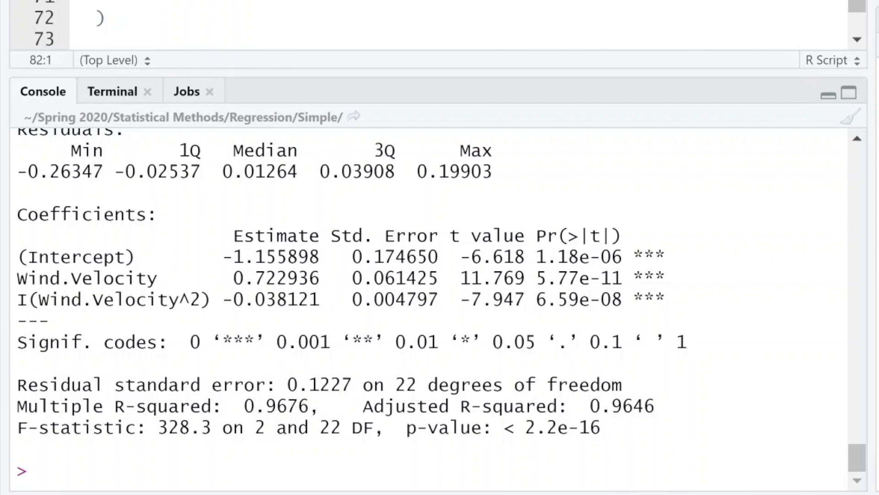
Enlarge the script editor, add several blank lines below summary.lm(model2) and place the cursor on line 83.
left_click_drag(401, 70, 392, 306)
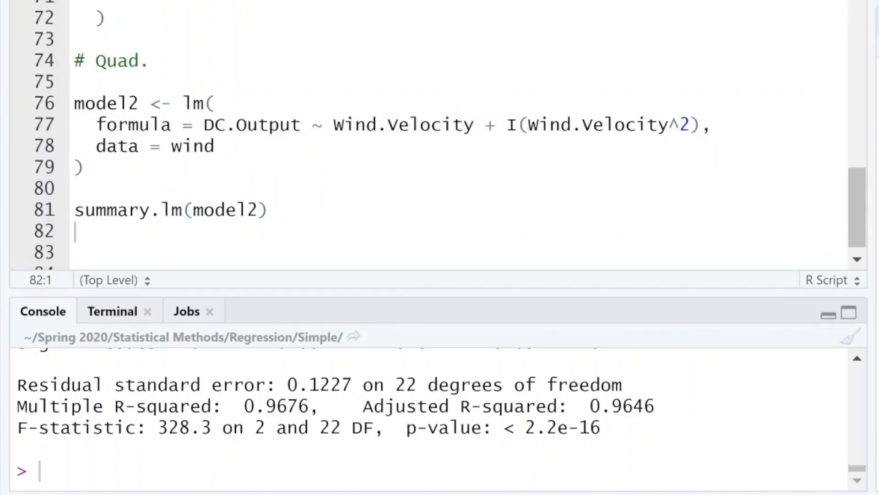
scroll(428, 136, "down", 1)
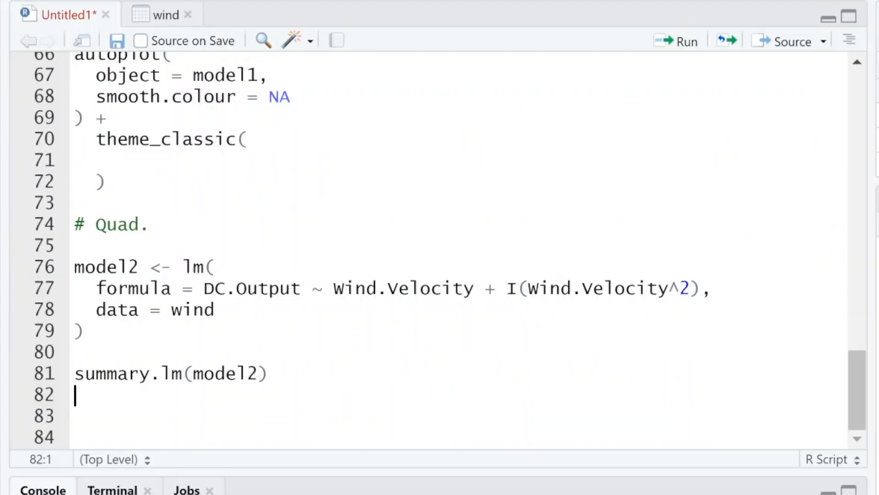
key("Return")
key("Return")
key("Return")
key("Return")
key("Return")
key("Return")
key("Return")
key("Return")
key("Return")
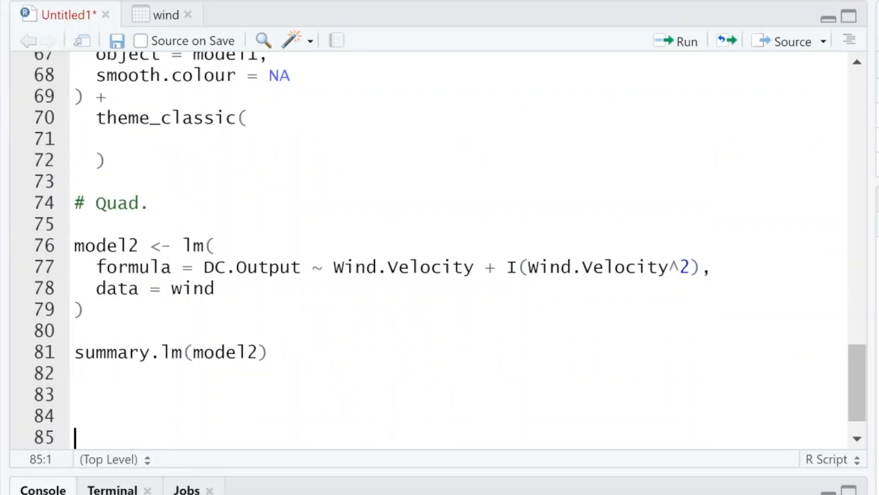
key("Return")
left_click(75, 267)
key("Up")
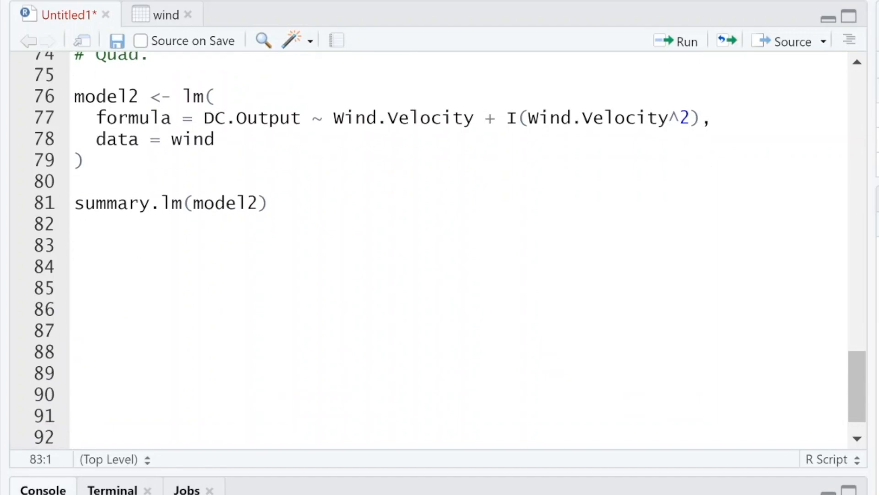
Write an autoplot() call on line 83 with the arguments object = model2 and smooth.colour = NA.
type("autoplot(")
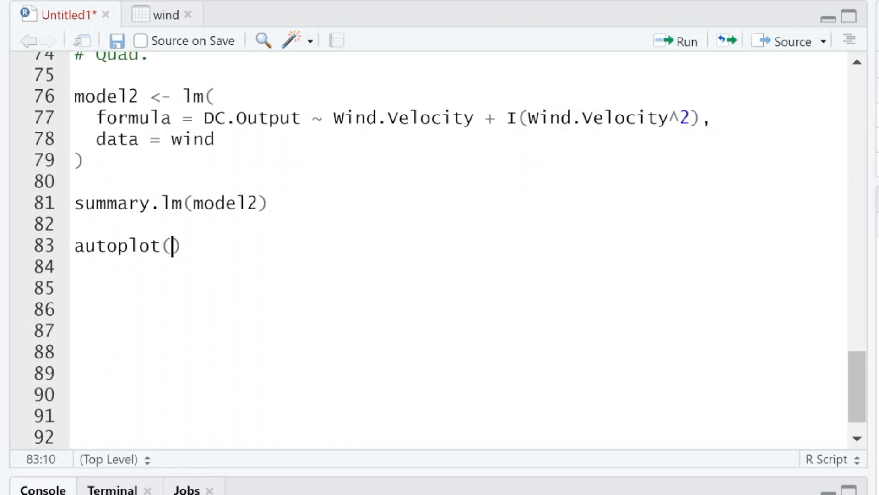
key("Return")
type("ojb")
key("BackSpace")
key("BackSpace")
type("bje")
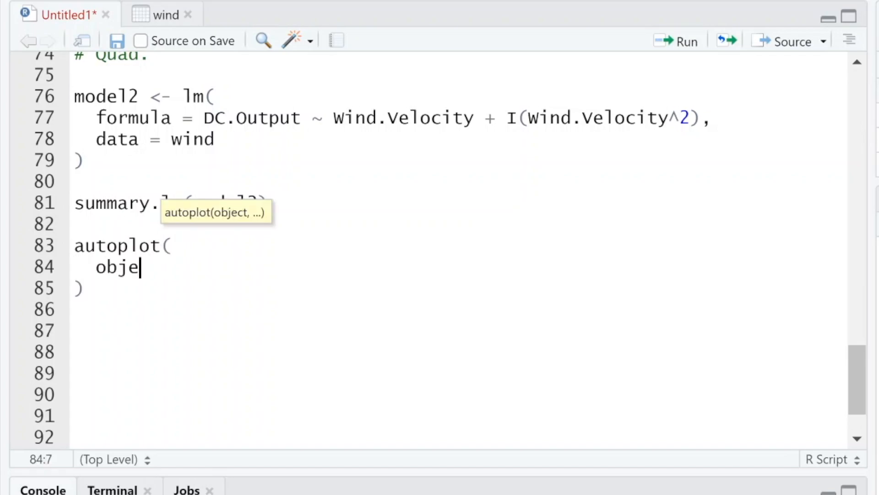
type("ct = model2,")
key("Return")
type("smooth.")
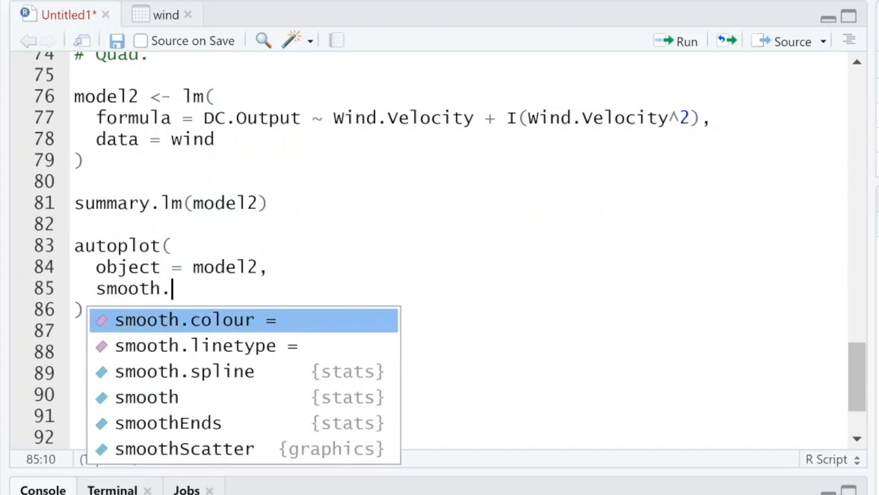
key("Tab")
type("NA")
Append + theme_classic() to the model2 autoplot call and run it to inspect the enlarged diagnostic plots.
key("Down")
type("+")
key("Return")
type("theme_cl")
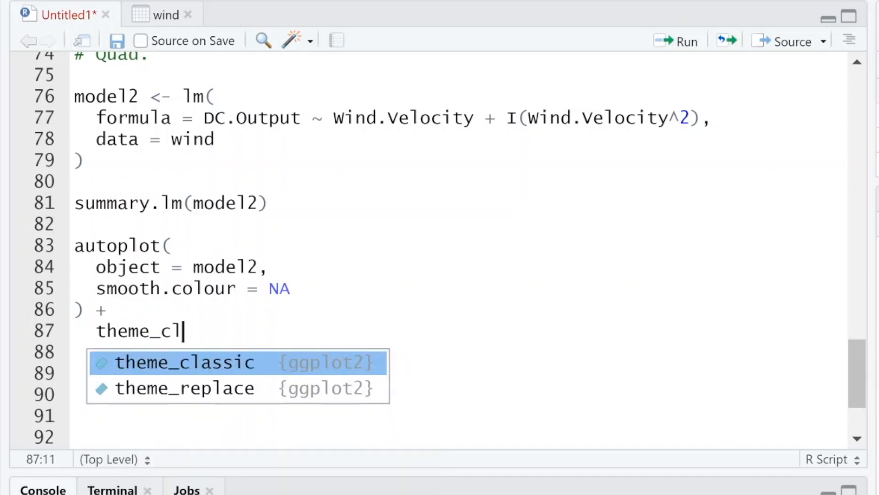
key("Tab")
key("Return")
key("ctrl+Return")
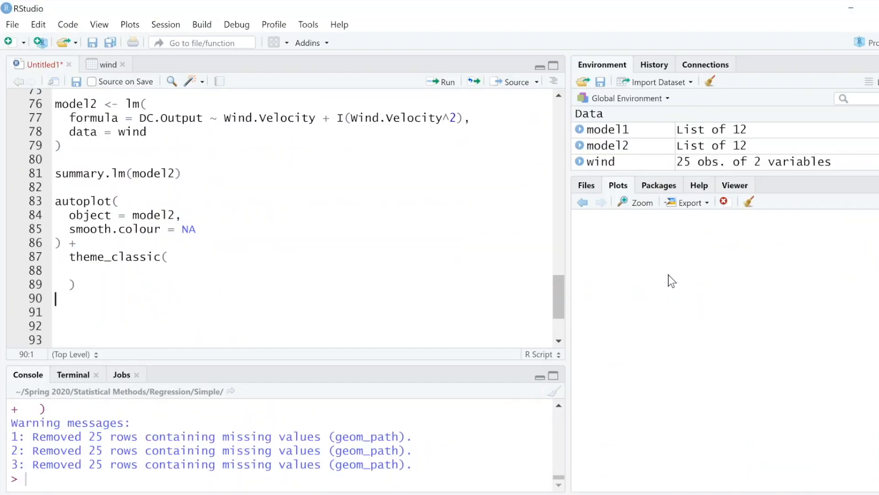
left_click(640, 207)
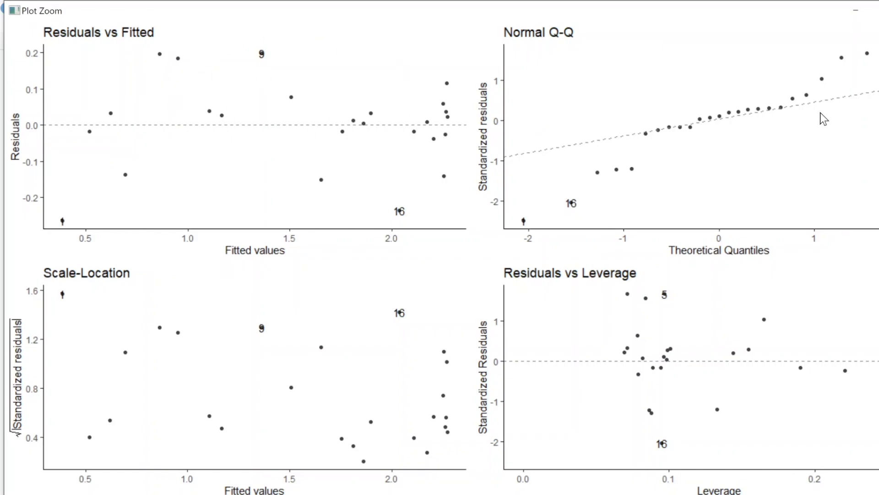
left_click(878, 10)
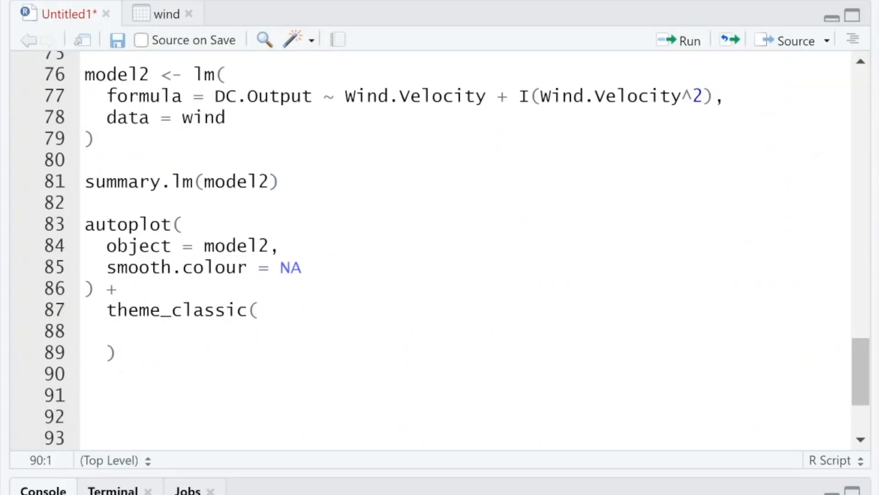
Add hist(resid(model2)) on line 91 and run it to plot the residuals' histogram.
key("Return")
type("hist(resid(mod")
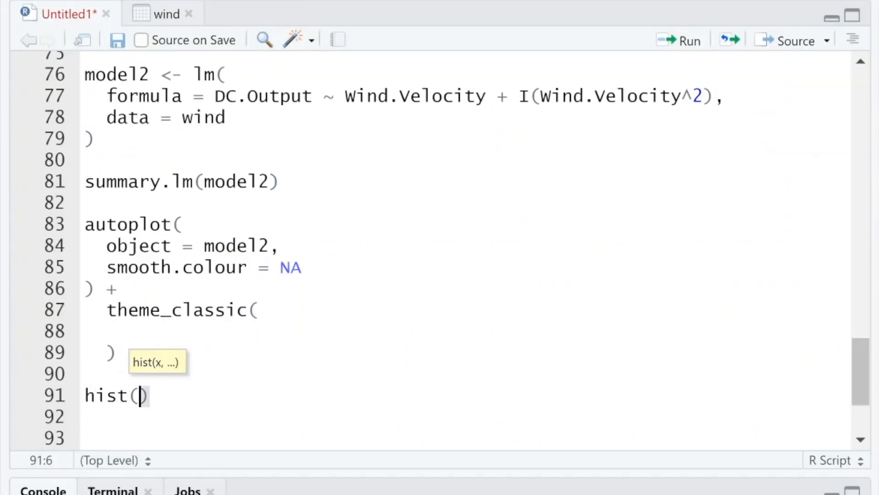
type("el3")
key("ctrl+Return")
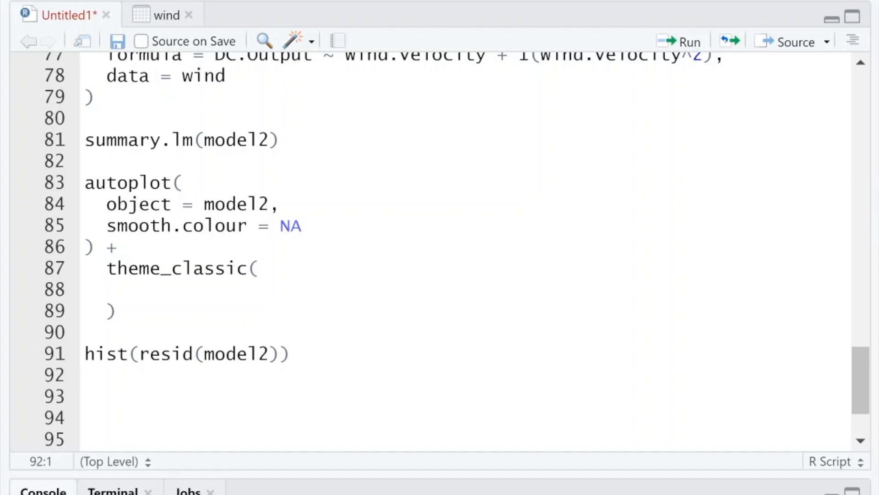
Write the fitted equation as the comment # Power = -1.16 + 0.72x - 0.04x^2 on line 93.
key("Return")
scroll(458, 252, "down", 2)
type("# W")
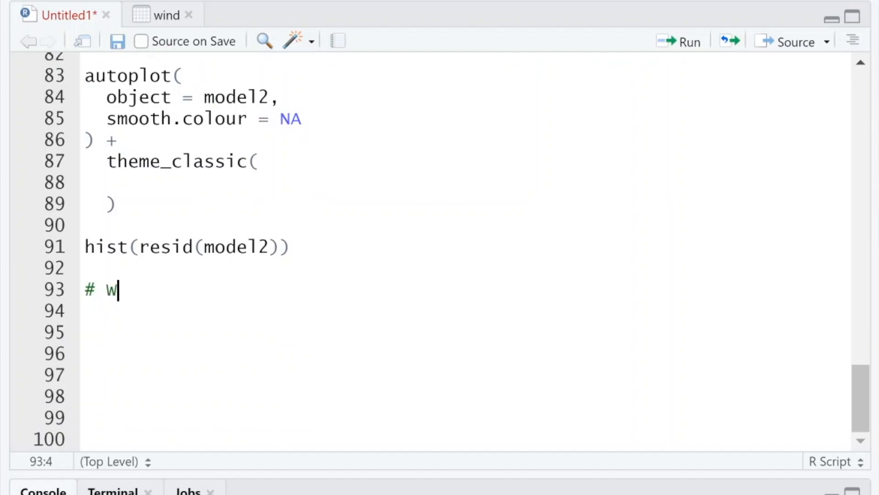
key("BackSpace")
type("D")
key("BackSpace")
type("Power =")
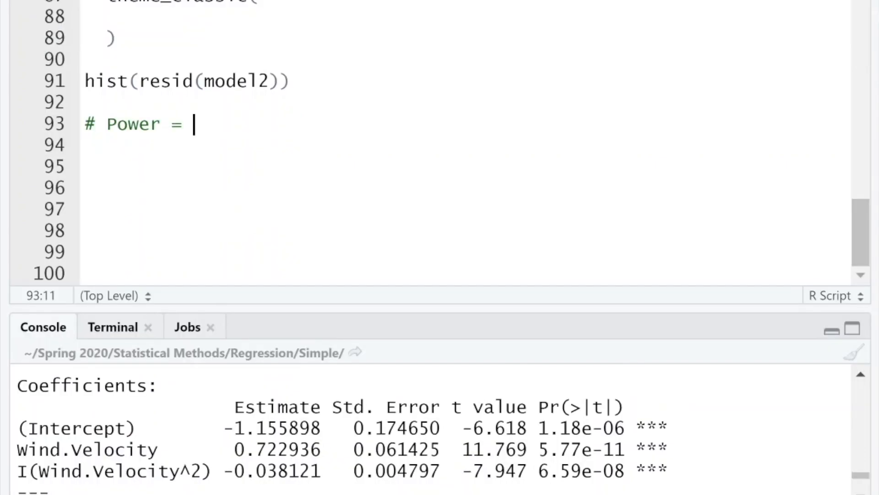
type("-1.16 + 0.7")
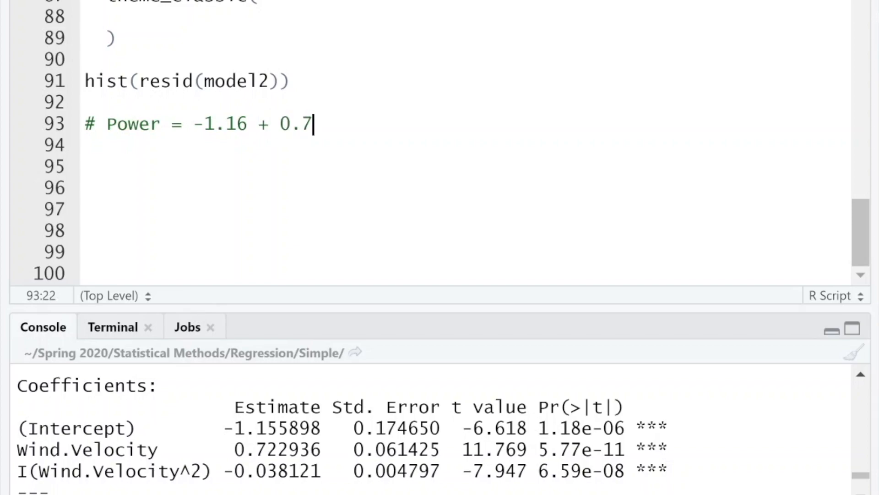
type("2x - 0.0")
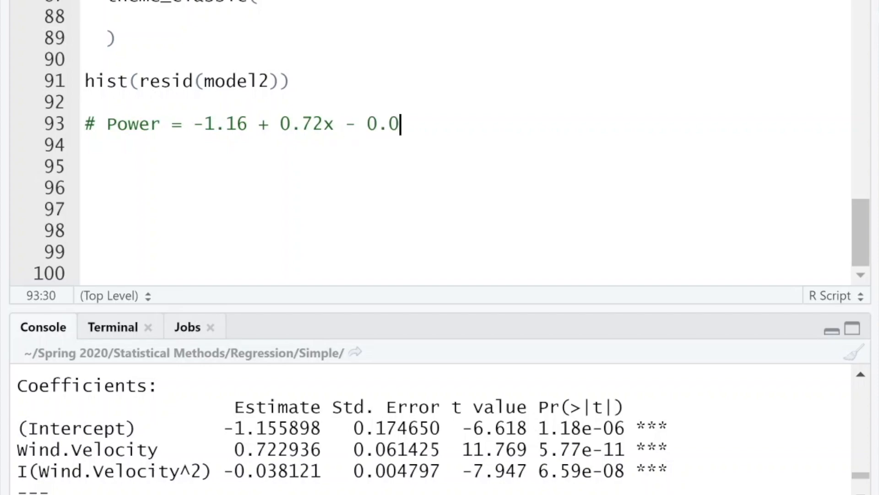
type("4x^2")
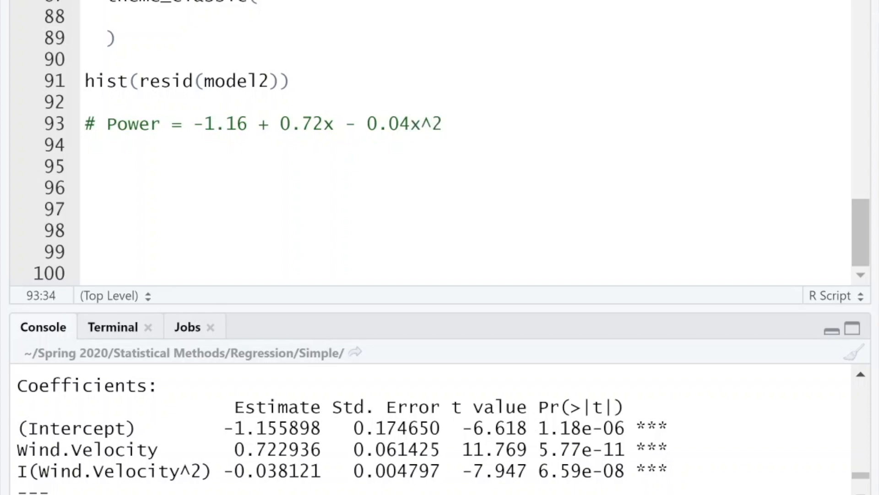
Highlight the Power equation comment on line 93 to review its terms.
key("shift+Left")
key("shift+Left")
key("shift+Left")
key("shift+Left")
key("shift+Left")
key("shift+Left")
key("shift+Left")
key("shift+Left")
key("shift+Left")
key("shift+Left")
key("shift+Left")
key("shift+Left")
key("shift+Left")
key("shift+Left")
key("shift+Left")
key("shift+Left")
key("shift+Left")
key("shift+Left")
key("shift+Left")
key("shift+Left")
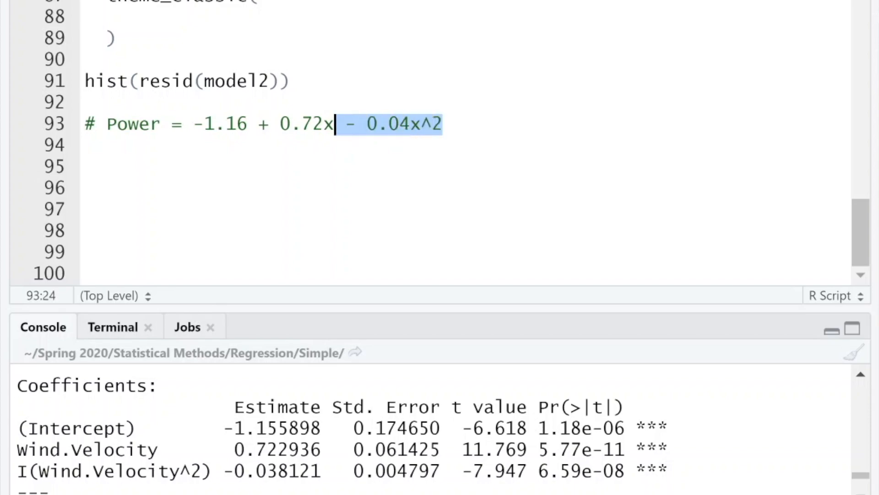
key("shift+Right")
key("shift+Right")
key("shift+Left")
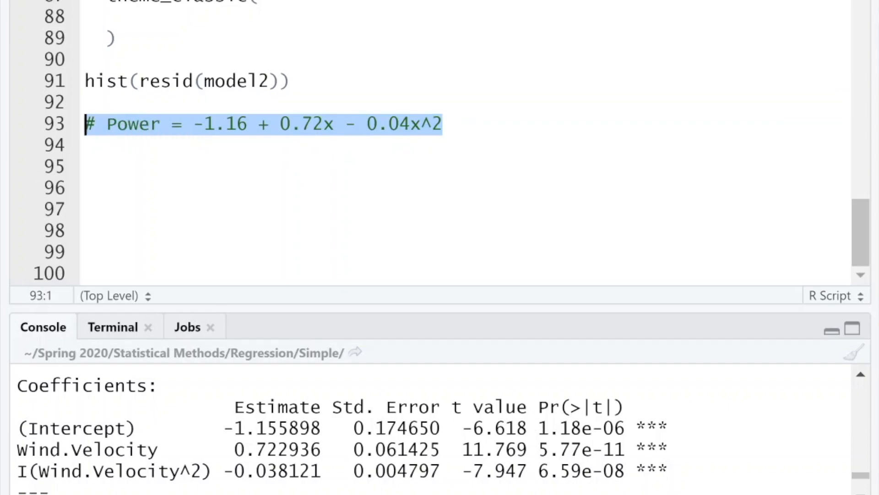
left_click(173, 124)
Rerun the earlier statement that precedes line 55 to view its output again.
scroll(431, 142, "up", 20)
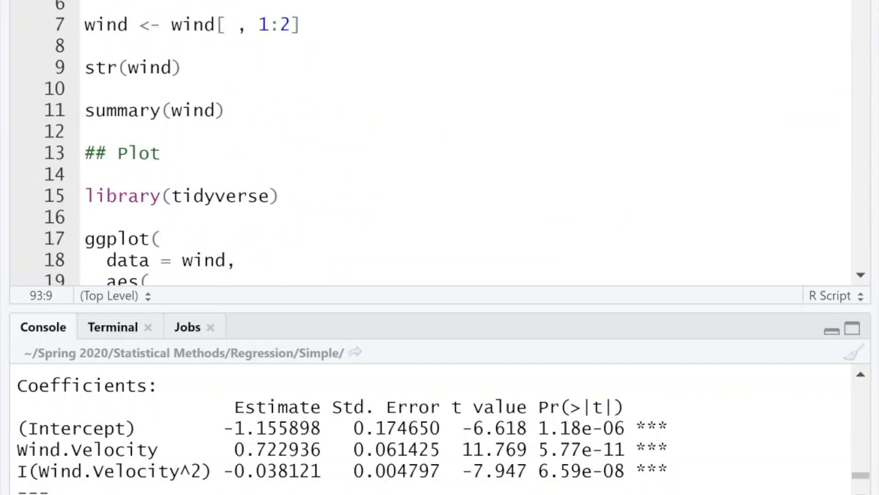
scroll(172, 82, "down", 14)
left_click(172, 82)
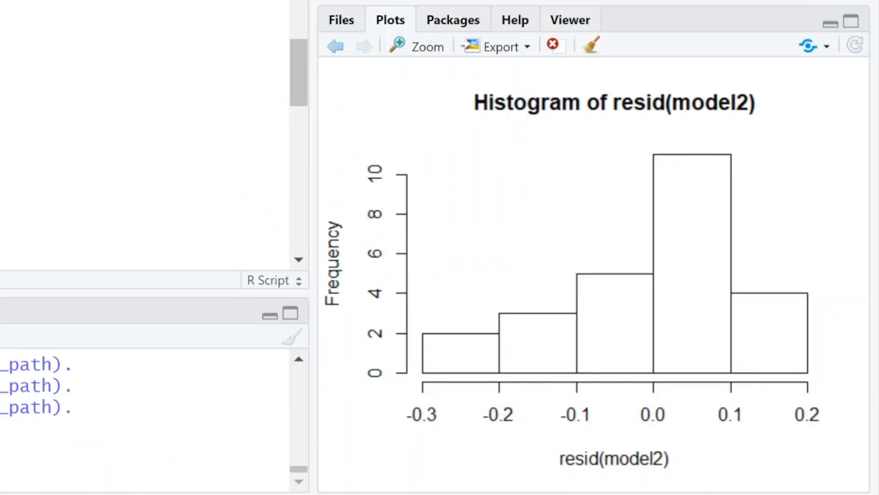
key("ctrl+Return")
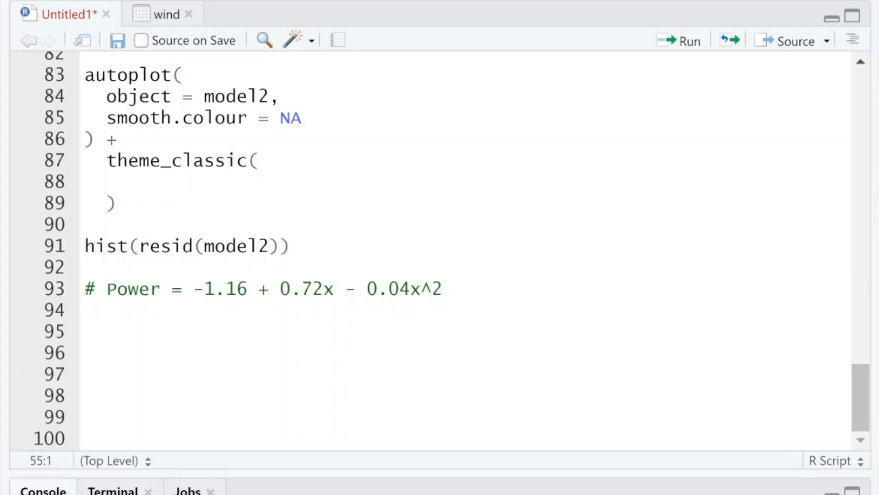
Highlight the whole Power equation comment on line 93 to go over its coefficients.
left_click_drag(442, 289, 107, 289)
left_click(199, 310)
left_click_drag(443, 289, 85, 289)
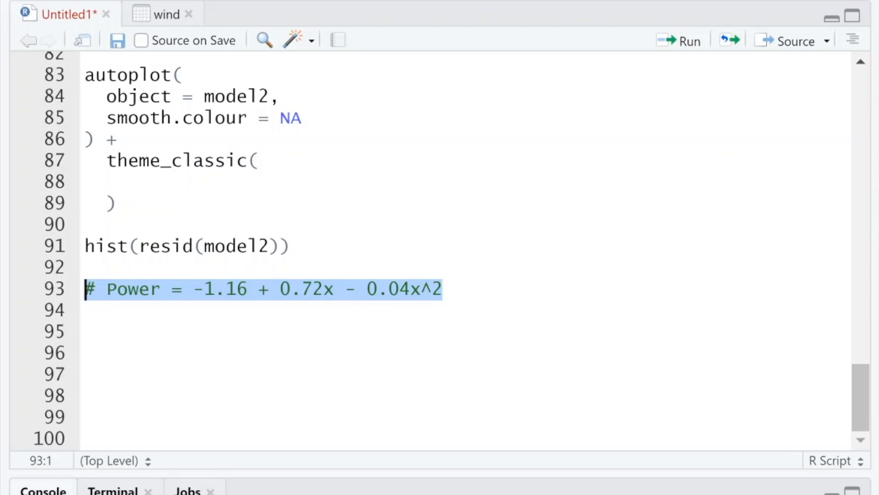
Add the comment heading ## Intro to Multiple Regression on line 95 and insert blank lines below it.
left_click(85, 332)
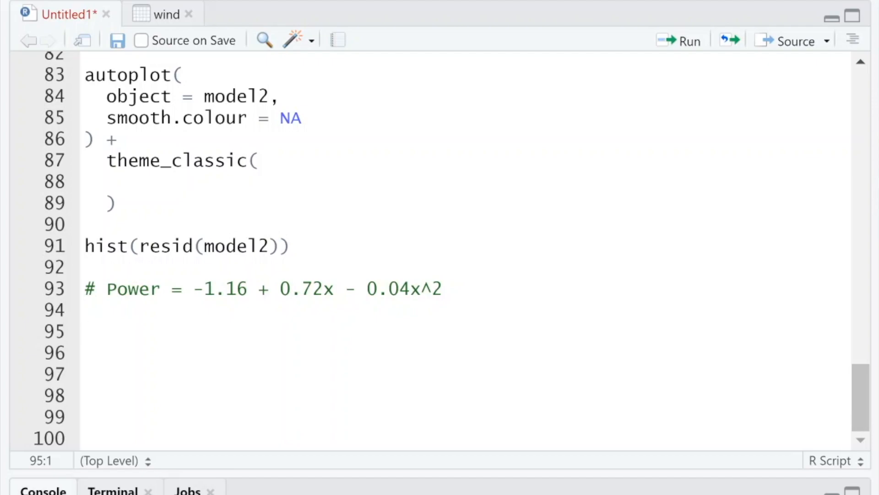
type("## Intro ")
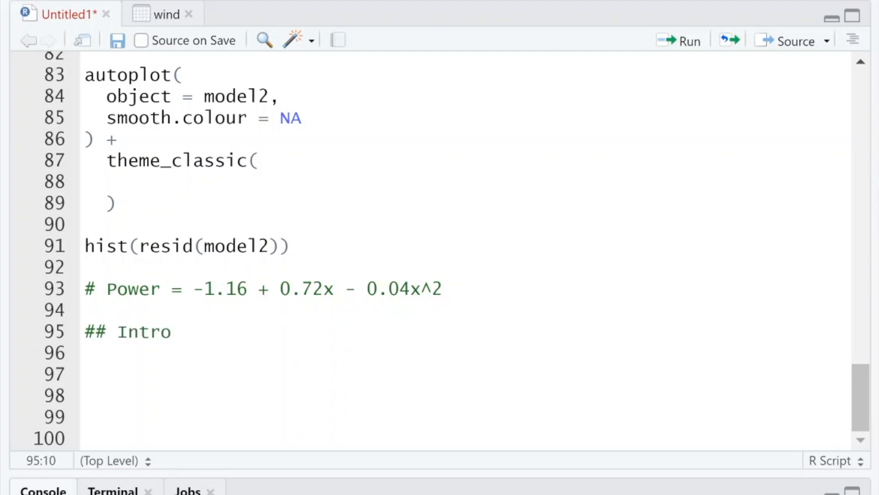
type("to Multiple Reg")
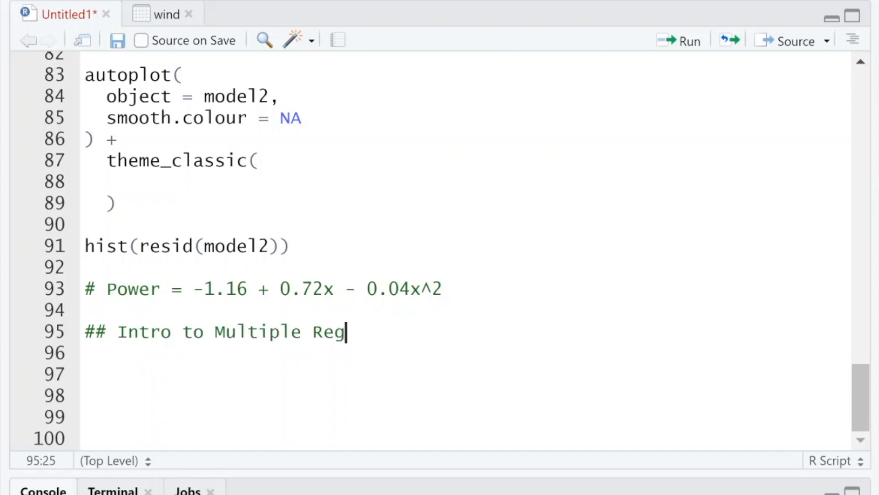
type("ression")
key("Return")
key("Return")
key("Return")
key("Return")
key("Return")
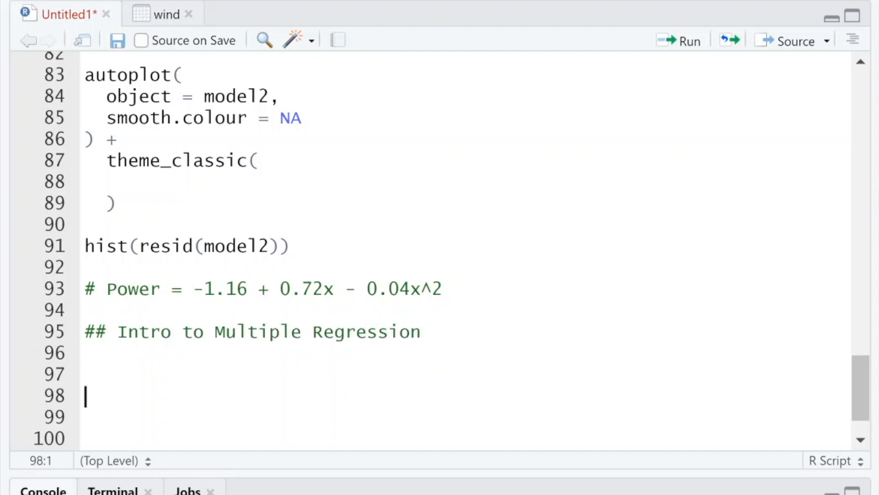
key("Return")
key("Return")
key("Return")
key("Return")
key("Return")
key("Return")
key("Return")
key("Return")
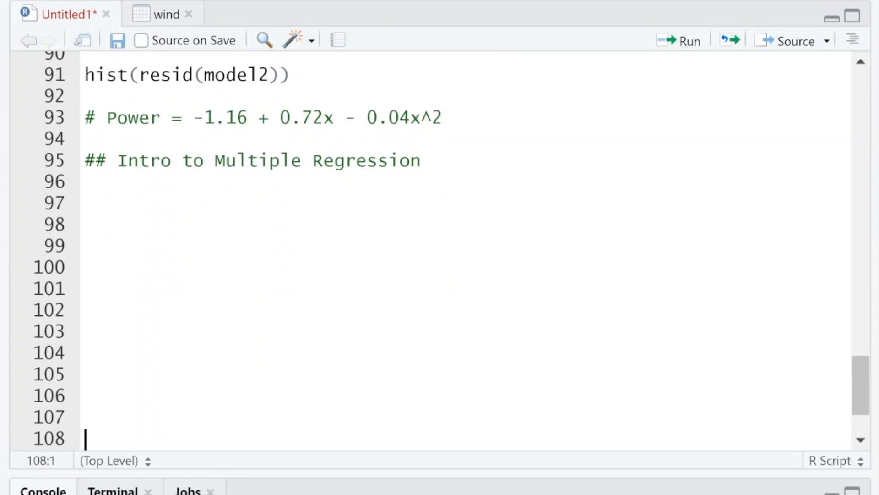
Examine the wind dataset's Wind.Velocity and DC.Output columns, and return to the script.
left_click(174, 15)
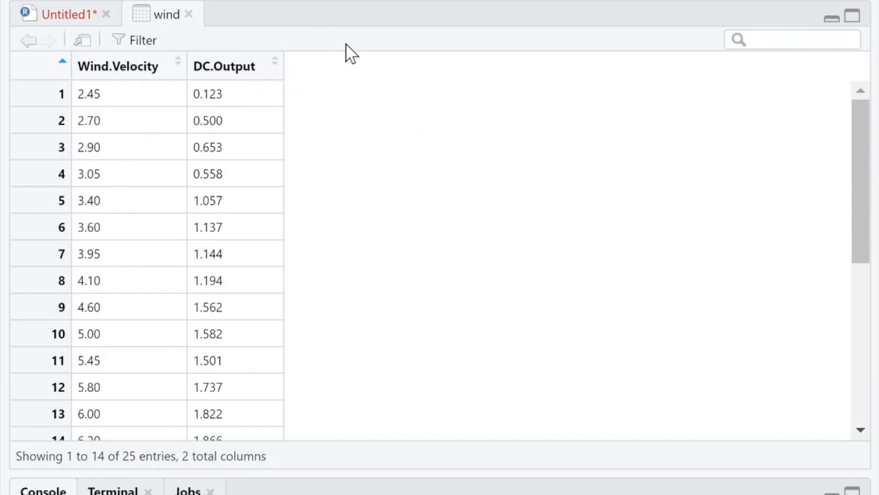
scroll(324, 408, "down", 1)
scroll(324, 408, "up", 1)
left_click(68, 15)
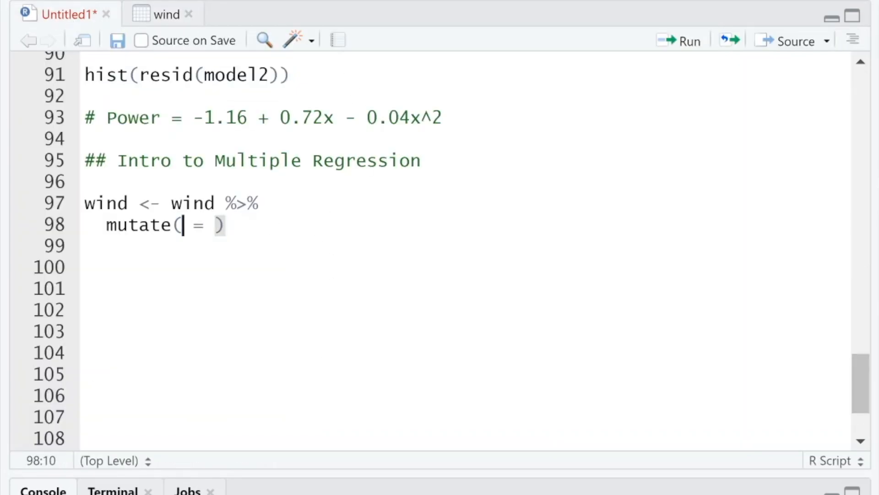
Clear the draft mutate code on lines 97–98 and write wind <- wind %>% on line 97.
left_click_drag(226, 225, 54, 194)
key("BackSpace")
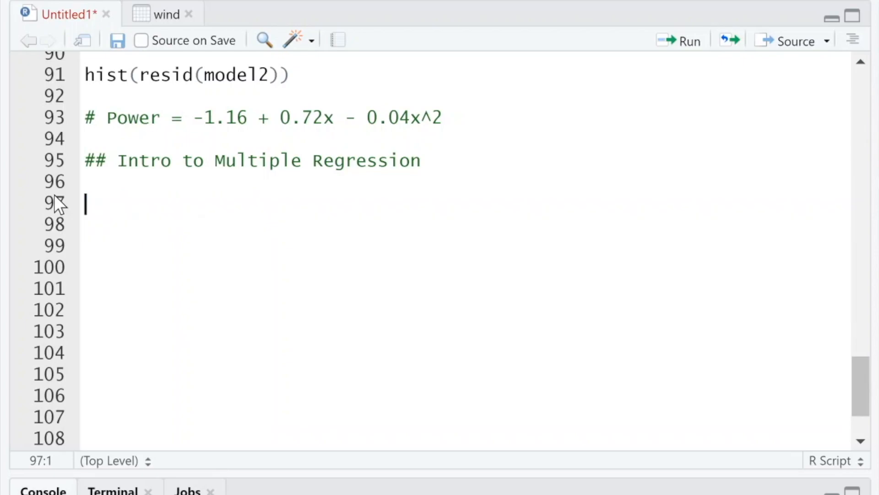
type("wind <")
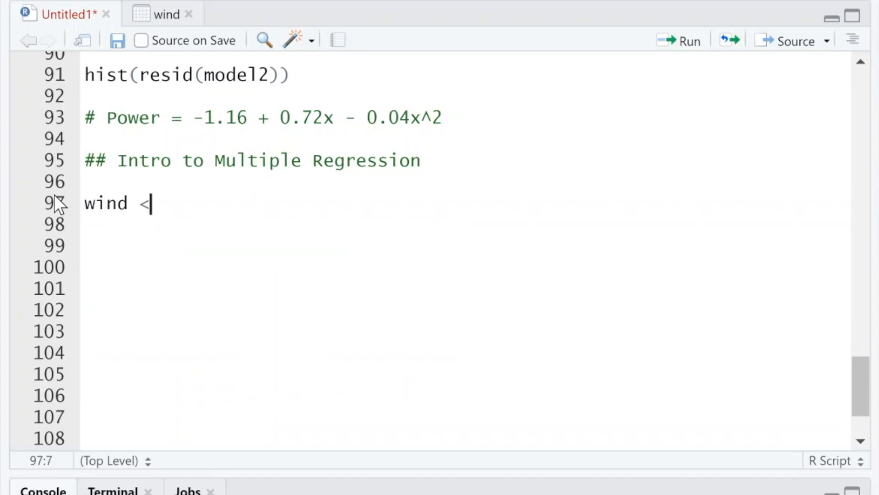
type("- win")
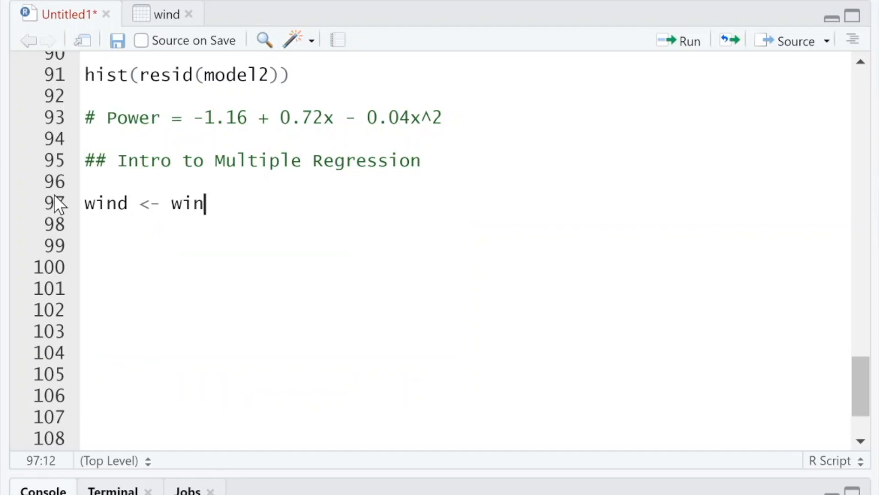
type("d %>%")
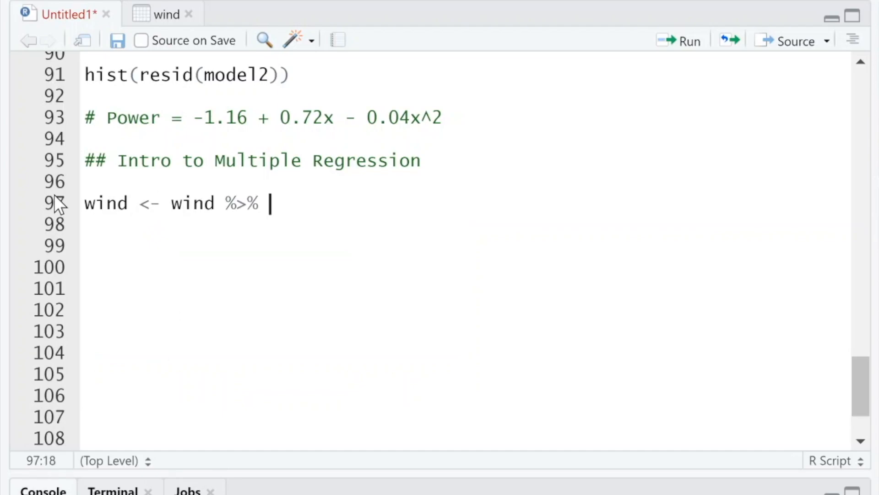
After checking the wind table, complete the pipe with mutate(vel2 = Wind.Velocity^2) on line 98 and run it.
left_click(161, 14)
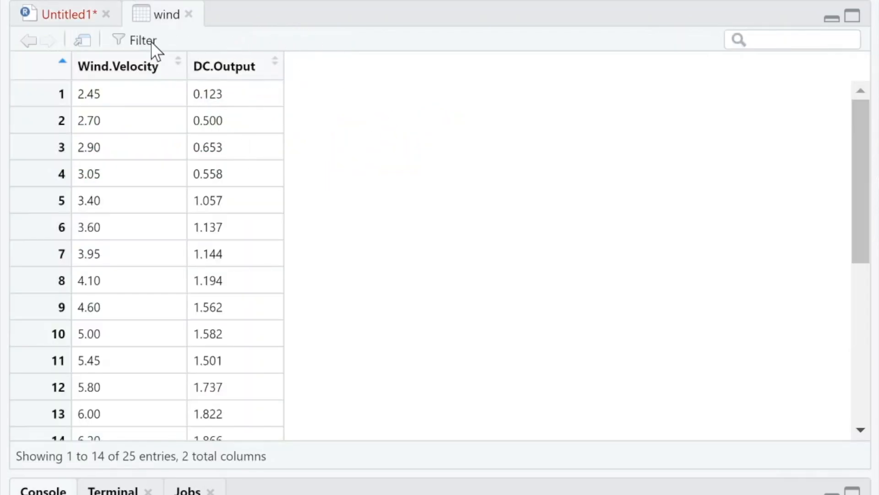
left_click(53, 17)
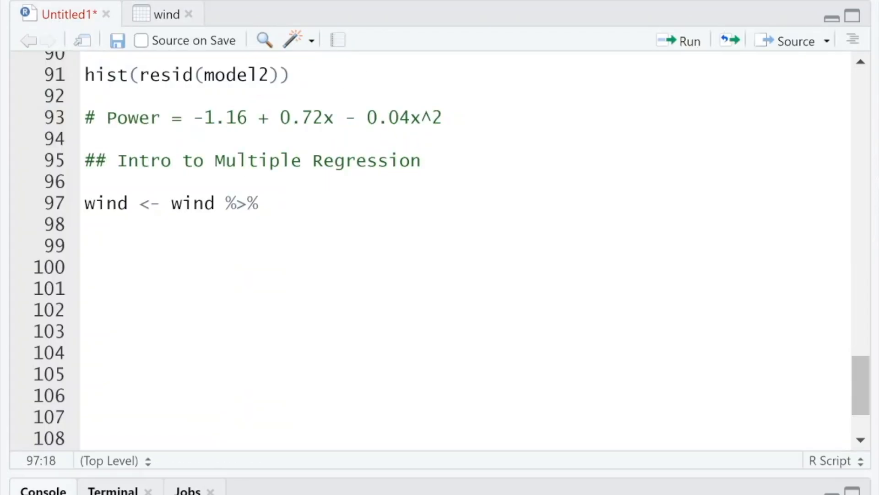
key("Return")
type("mutate(")
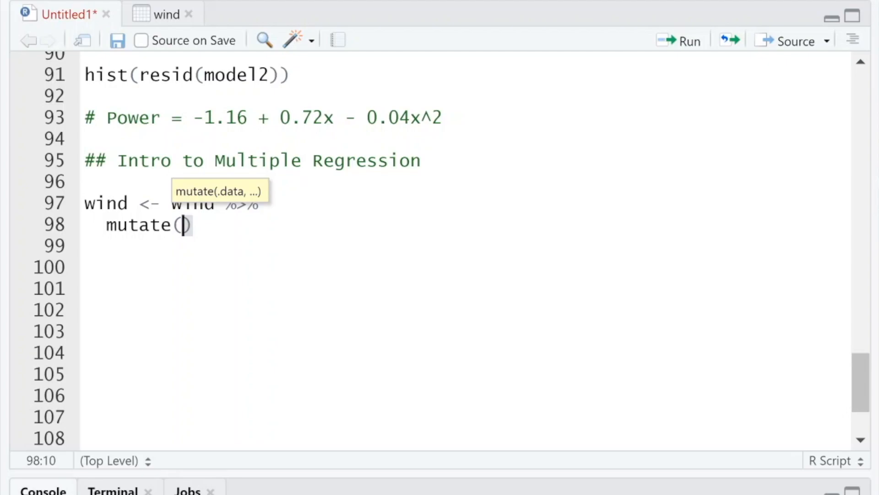
type("veloc")
key("BackSpace")
key("BackSpace")
type("2")
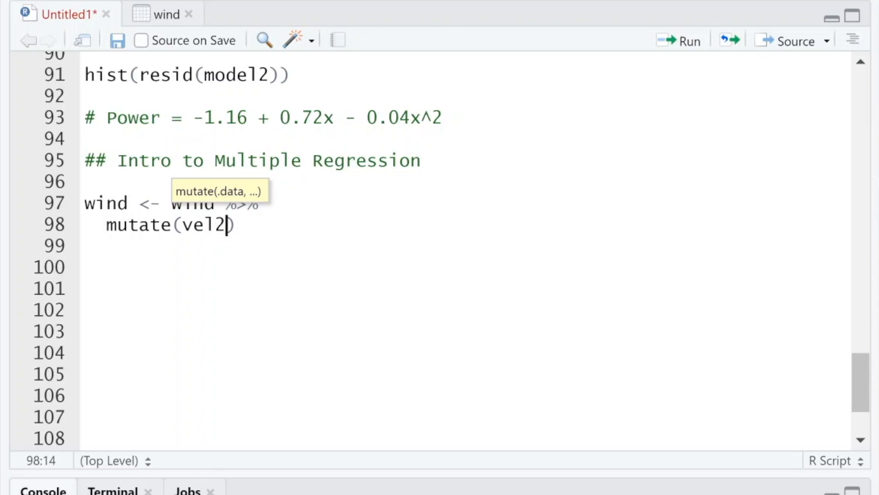
type(" = wind.V")
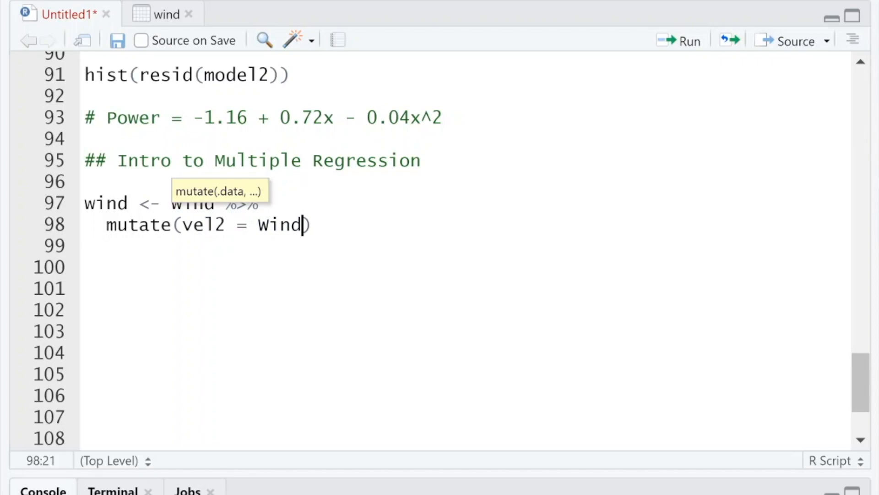
key("Tab")
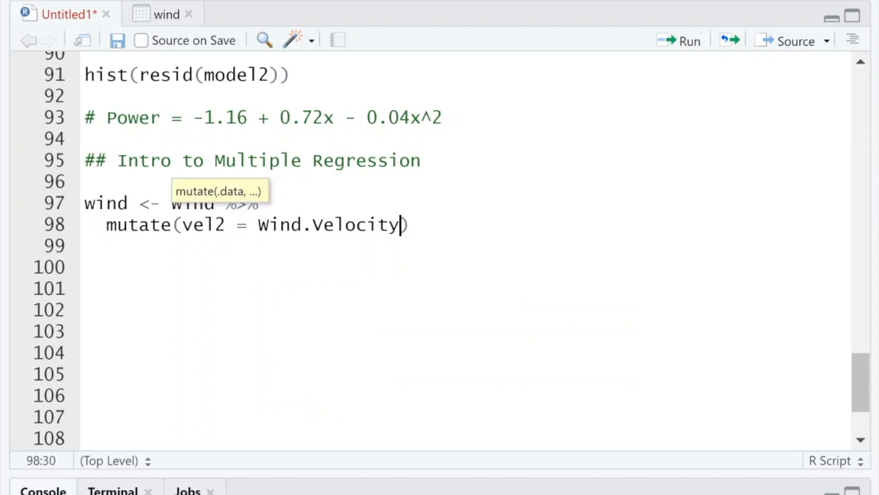
type("^2")
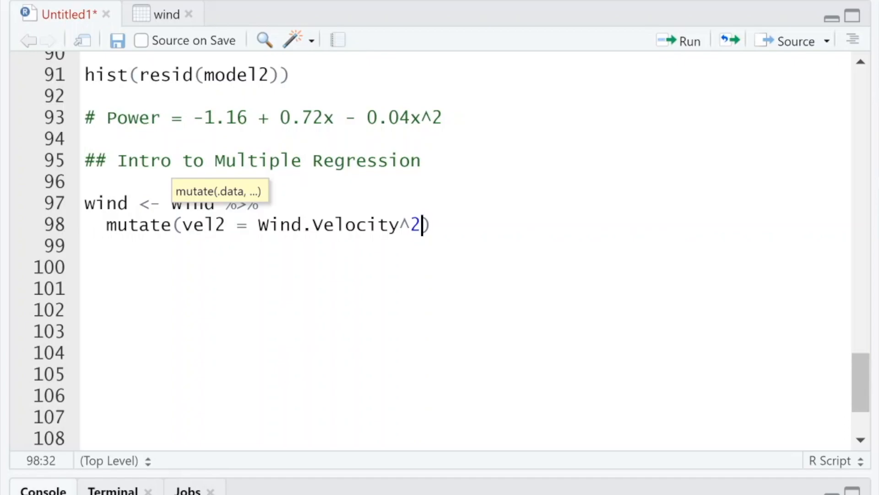
type(")")
key("Return")
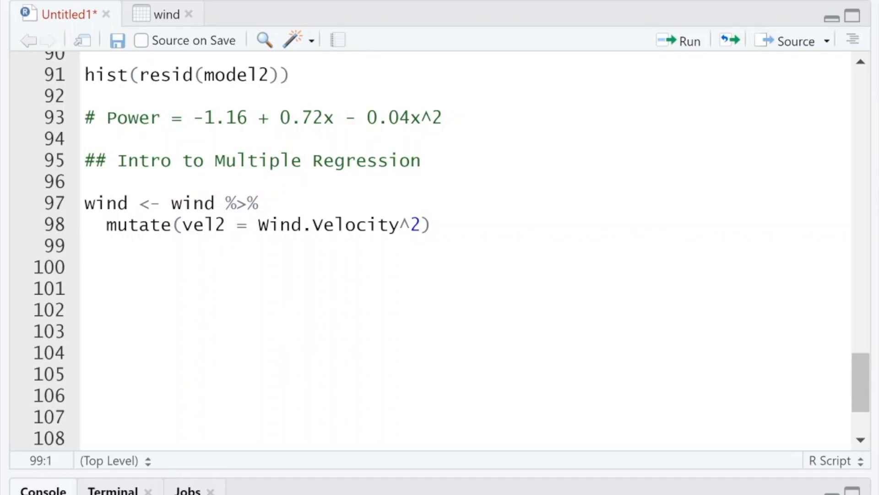
Check the vel2 column across all rows of the wind dataset and return to the script.
left_click(158, 12)
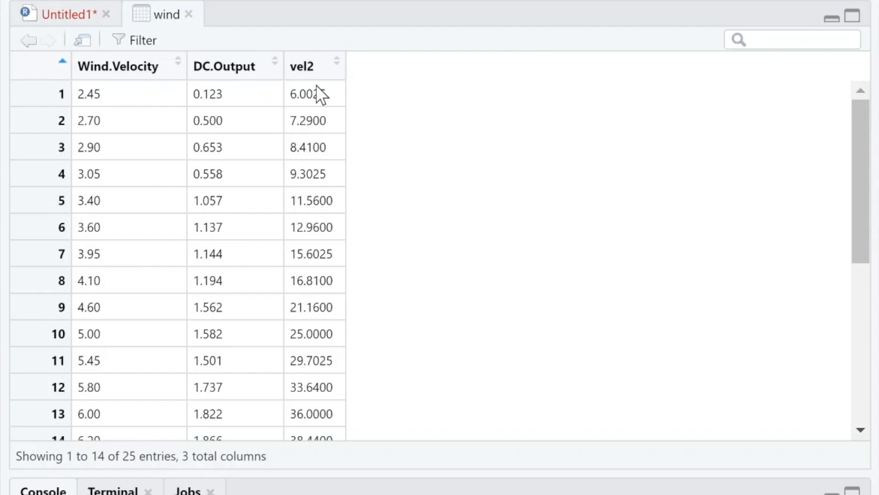
scroll(306, 208, "down", 8)
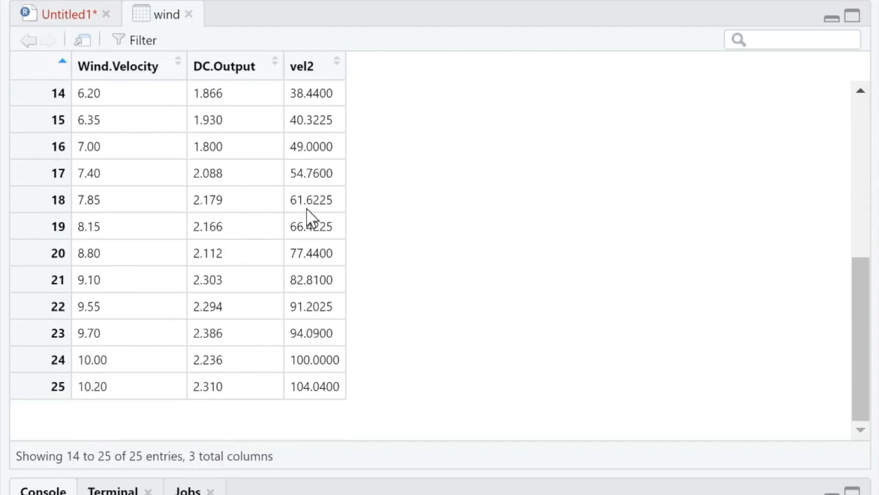
scroll(306, 208, "up", 8)
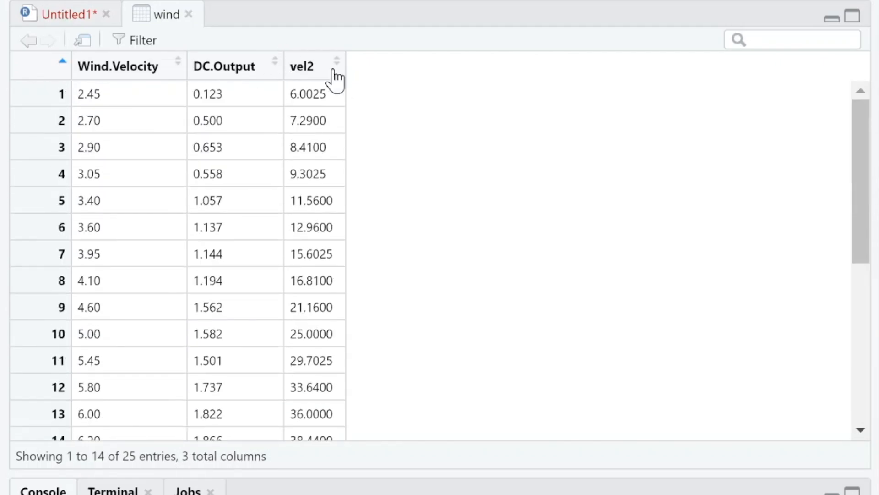
left_click(62, 15)
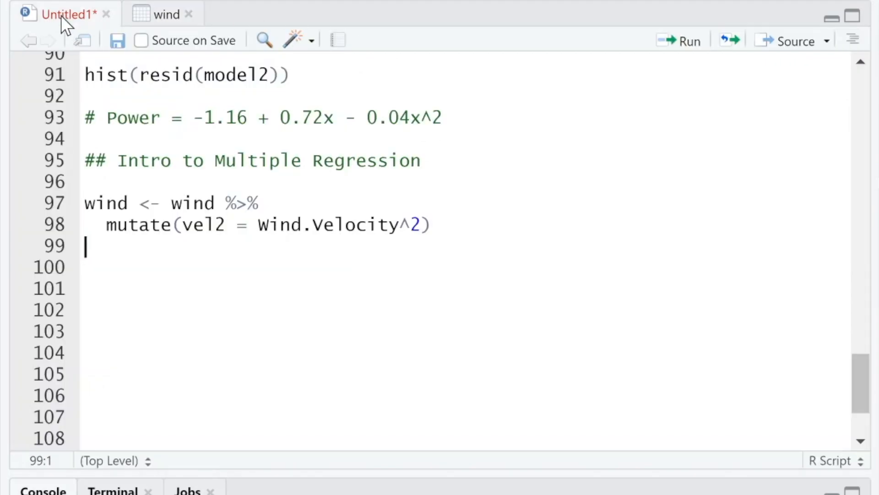
Start model3 <- lm( on line 100, with the argument forumla = on line 101.
key("Return")
type("model3 <- lm(")
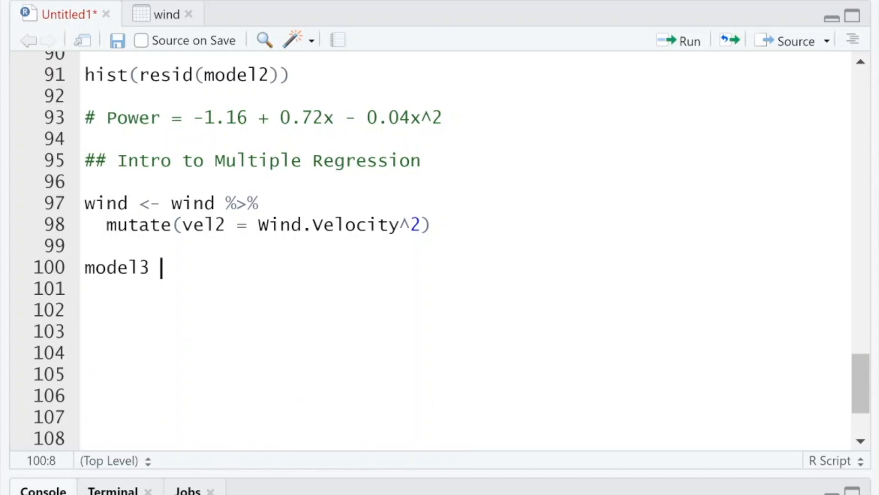
key("Return")
type("form")
key("BackSpace")
key("BackSpace")
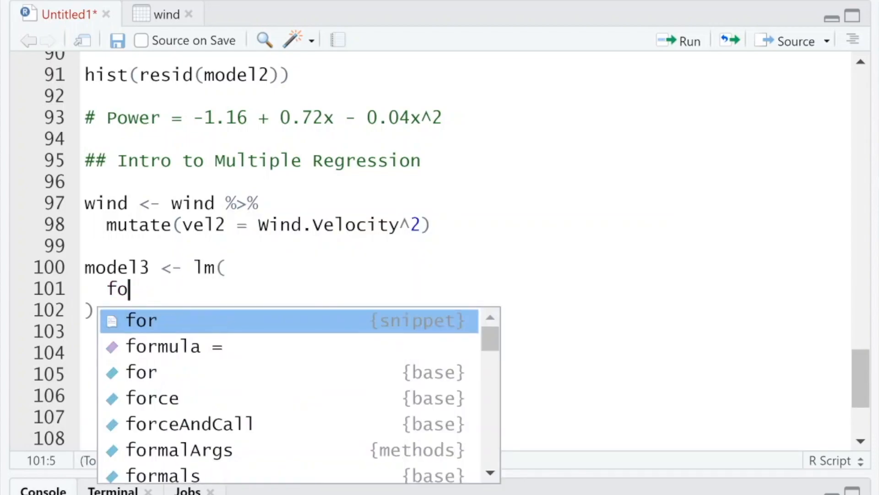
key("BackSpace")
key("BackSpace")
type("fm")
key("BackSpace")
type("orumla =")
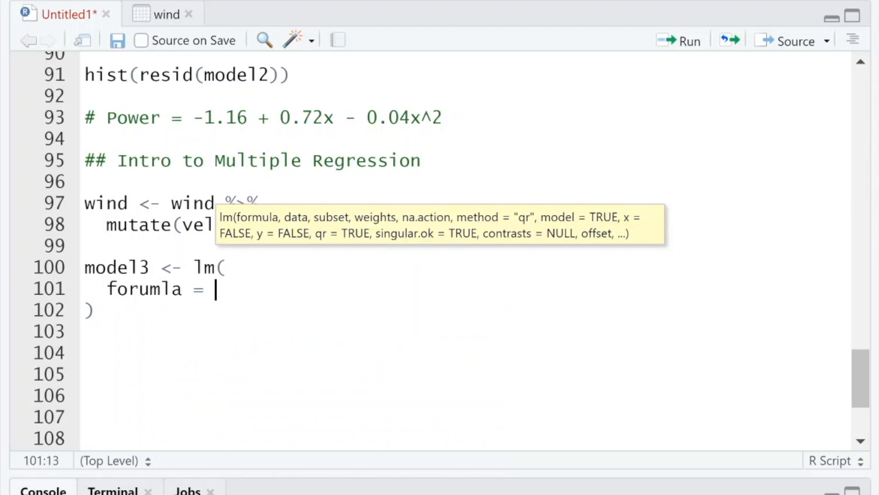
Enter DC.Output ~ Wind.Velocity + vel2 as the regression formula for model3.
type(" DC.O")
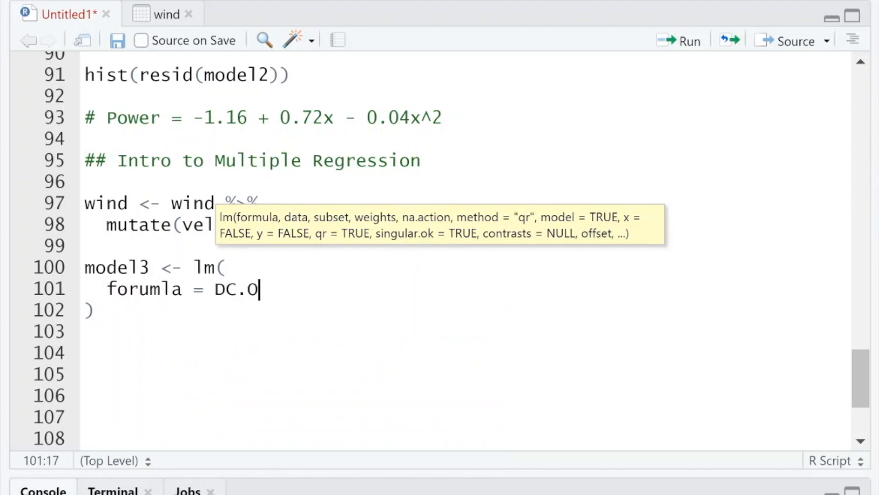
type("utput ~ ")
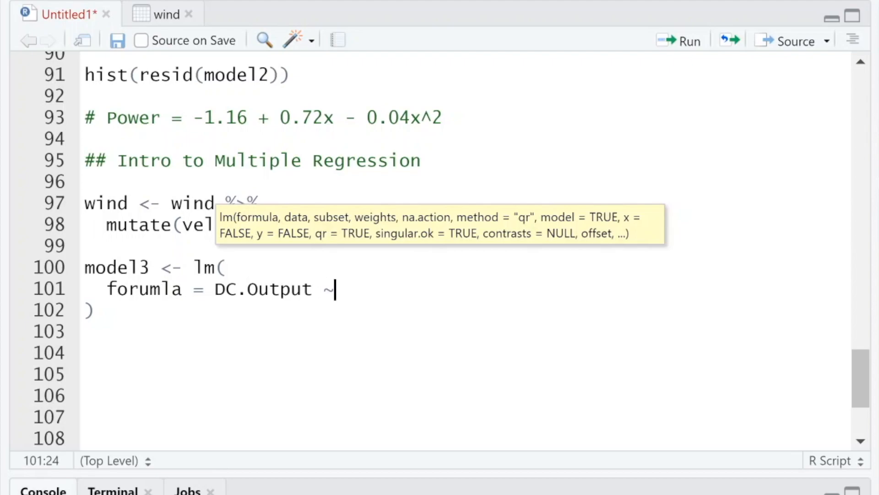
type("Wind.Vel")
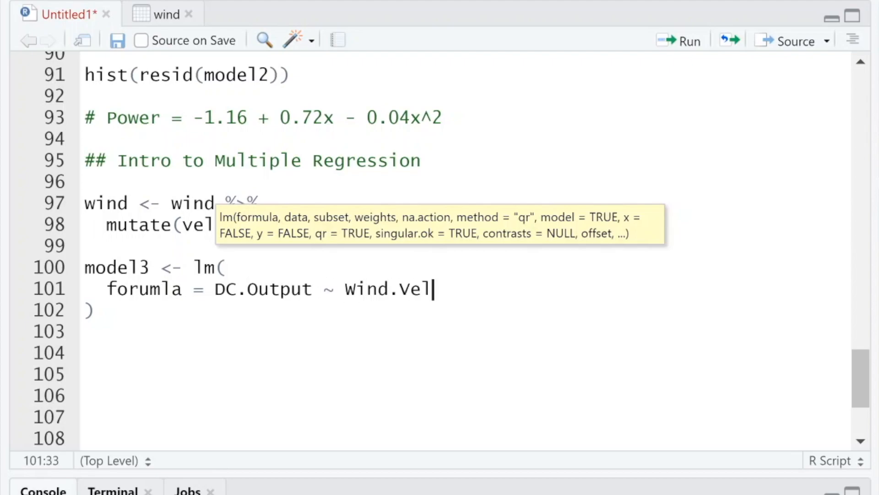
type("ocity + ")
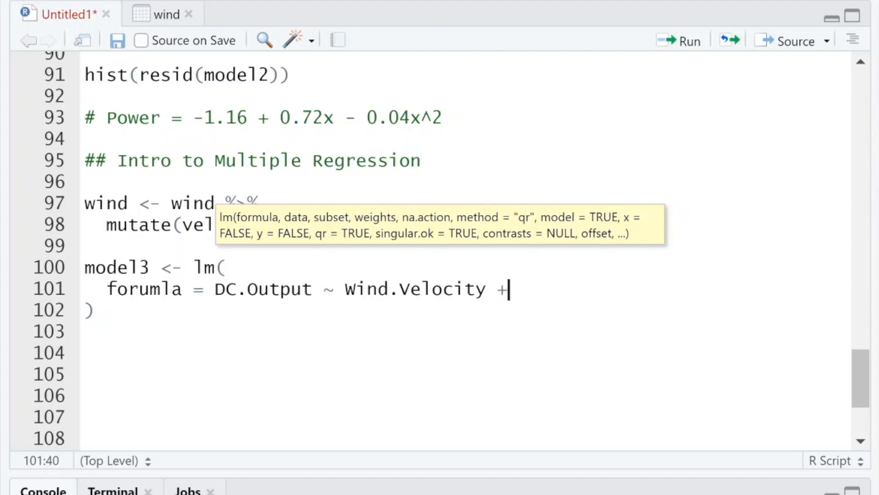
type("vel2")
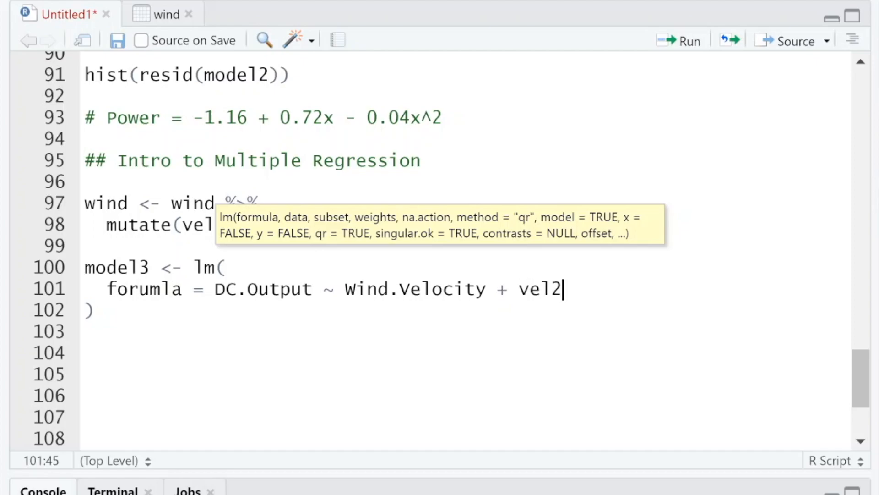
After checking how model2 is written, add the argument data = wind to the model3 call on line 102 and run it.
type(",")
key("Return")
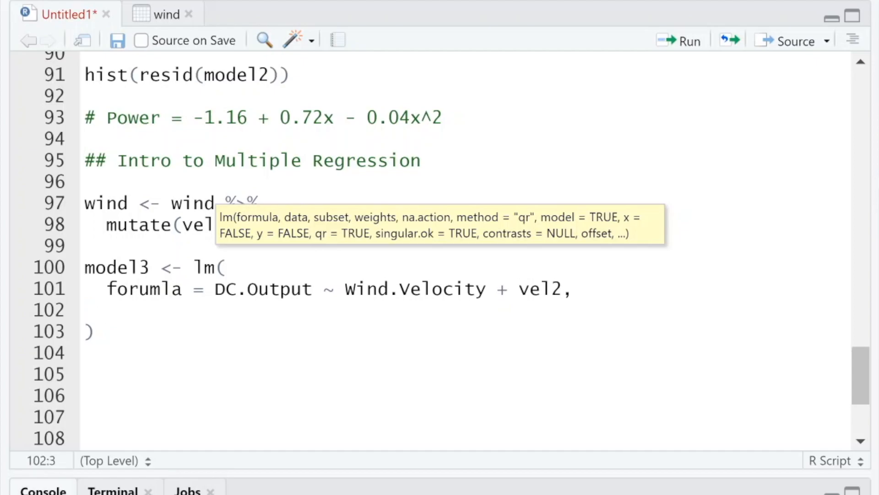
scroll(465, 251, "up", 8)
left_click(194, 235)
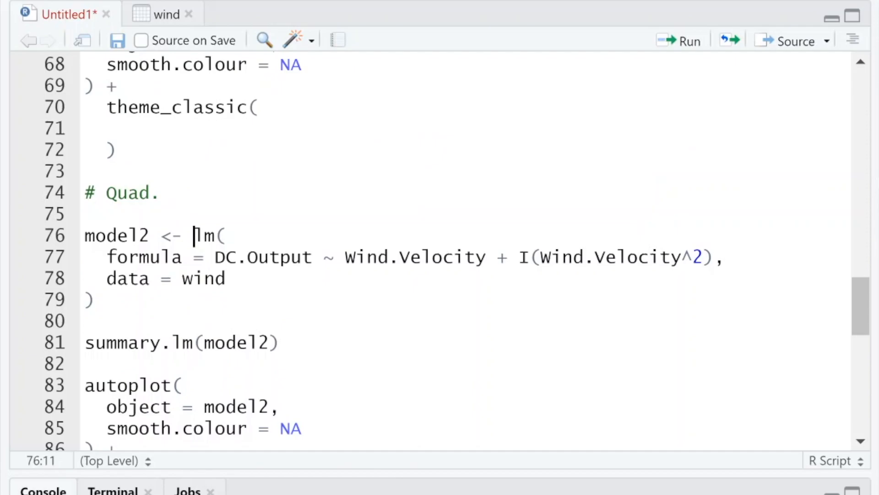
scroll(466, 251, "down", 10)
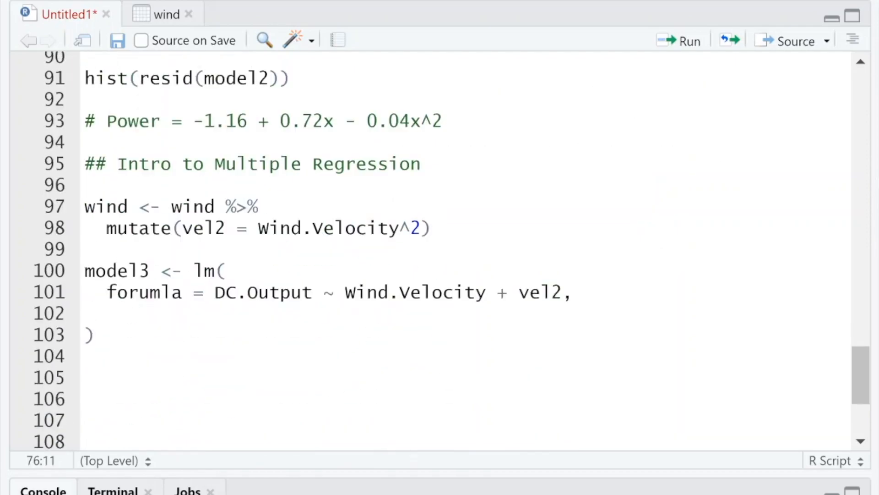
scroll(465, 250, "up", 2)
left_click(108, 227)
type("data = w")
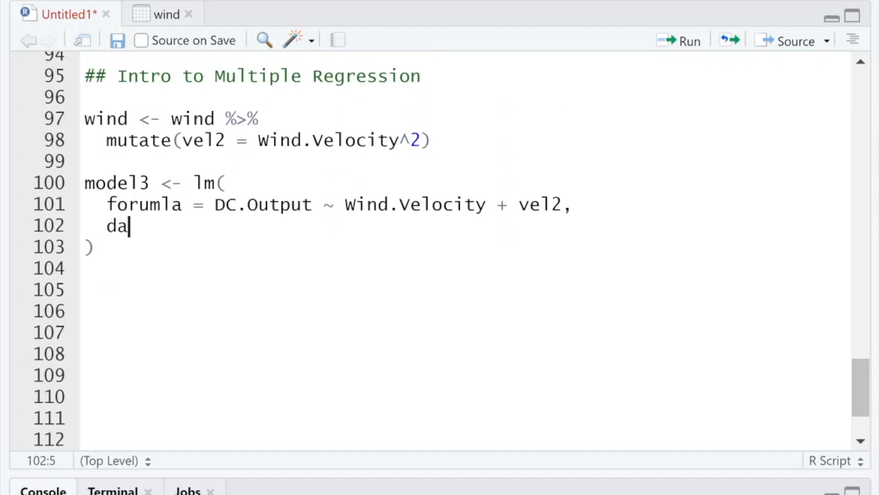
type("ind")
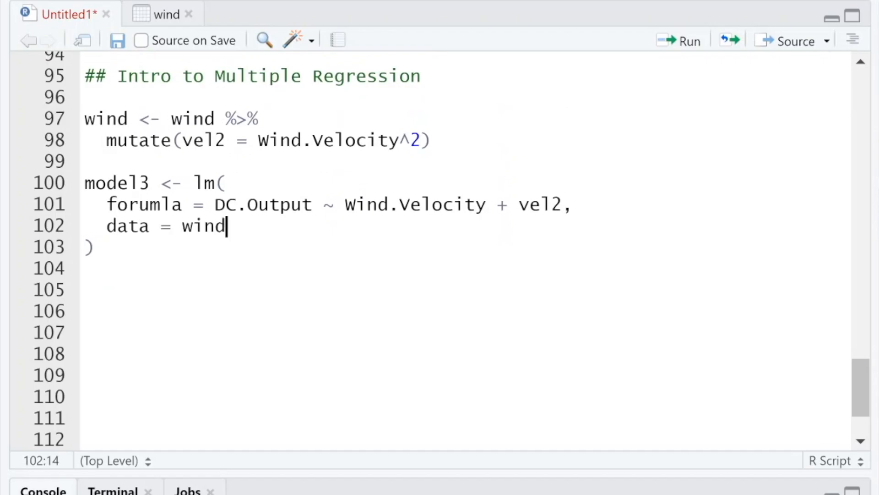
key("ctrl+Return")
key("Return")
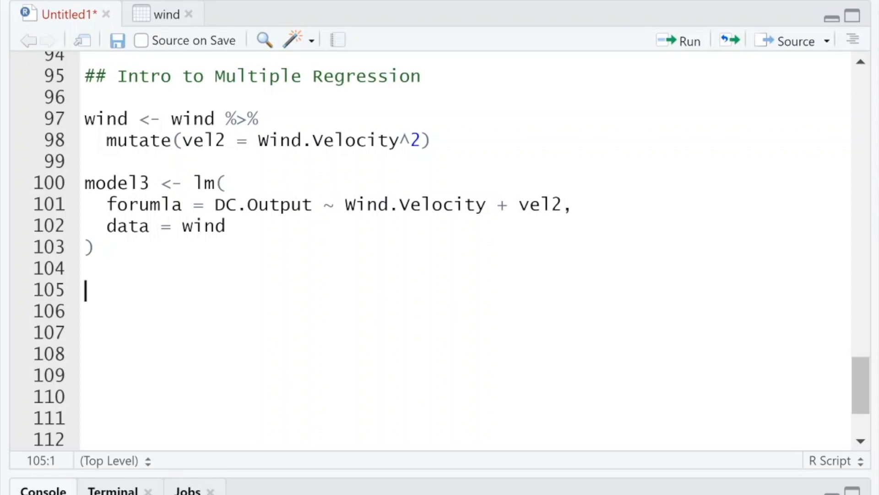
Correct the misspelled argument name on line 101 to formula and rerun the model3 call.
left_click(140, 30)
double_click(140, 204)
type("formula")
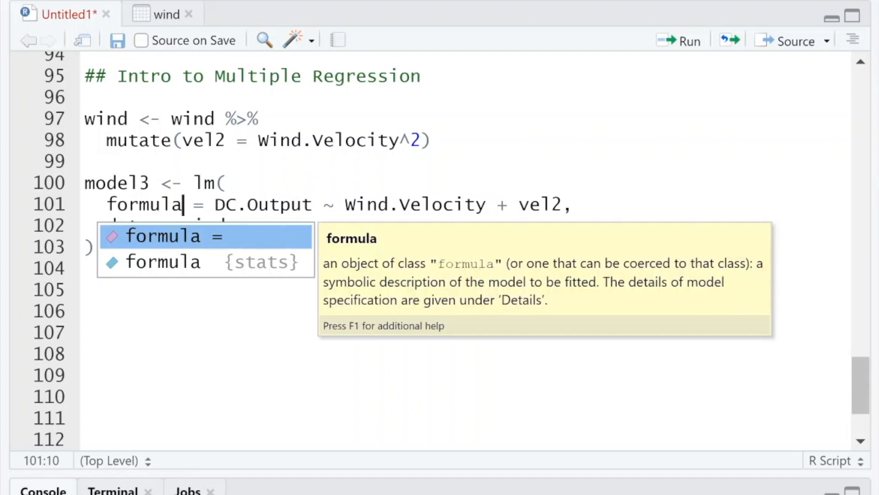
left_click(228, 184)
key("ctrl+Return")
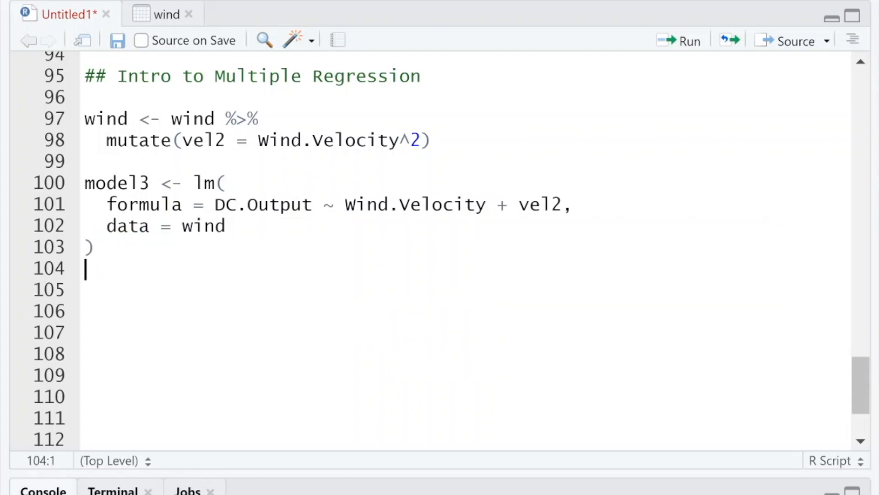
Add summary.lm(model3) on line 105 and summary.lm(model2) on line 106, and run both lines.
key("Return")
type("summary")
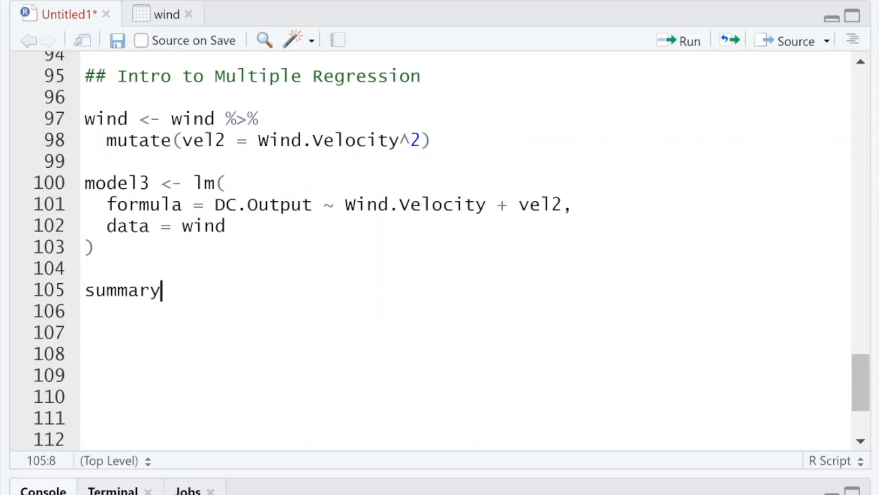
type(".lm(model3")
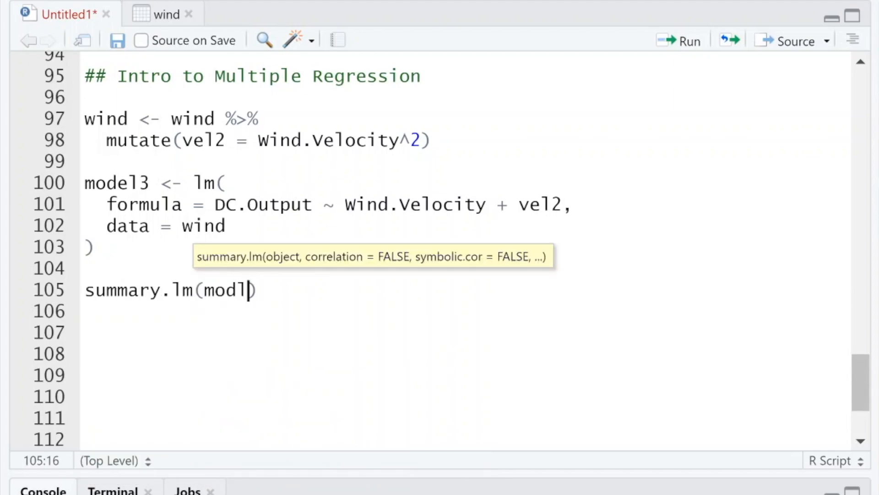
key("ctrl+Return")
type("summary.lm")
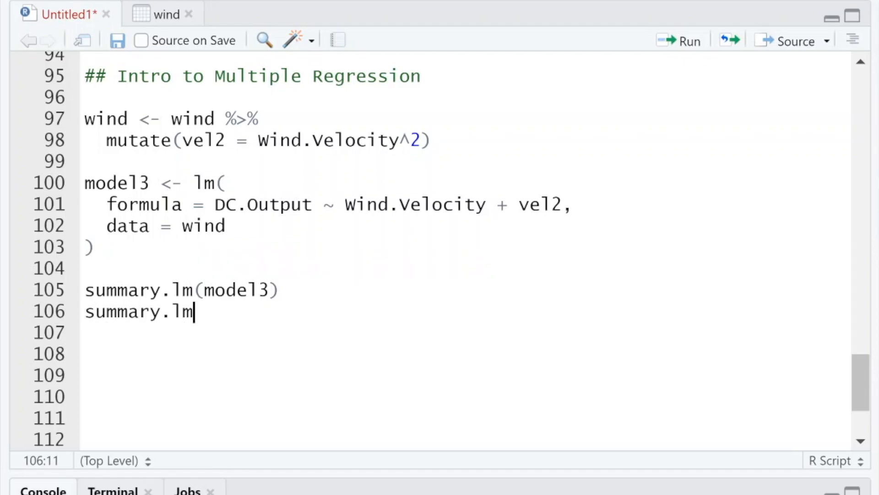
type("(model2)")
key("Up")
key("ctrl+Return")
key("Down")
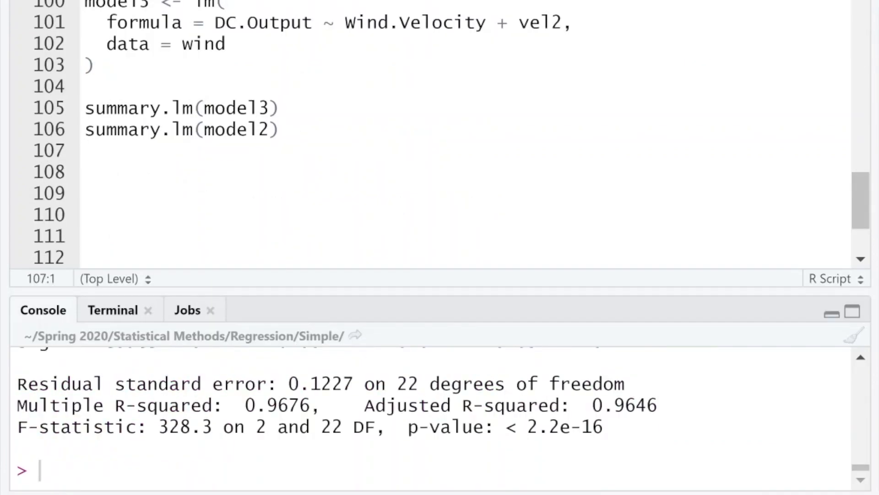
Enlarge the console and compare the regression summaries of model2 and model3.
left_click_drag(382, 287, 354, 78)
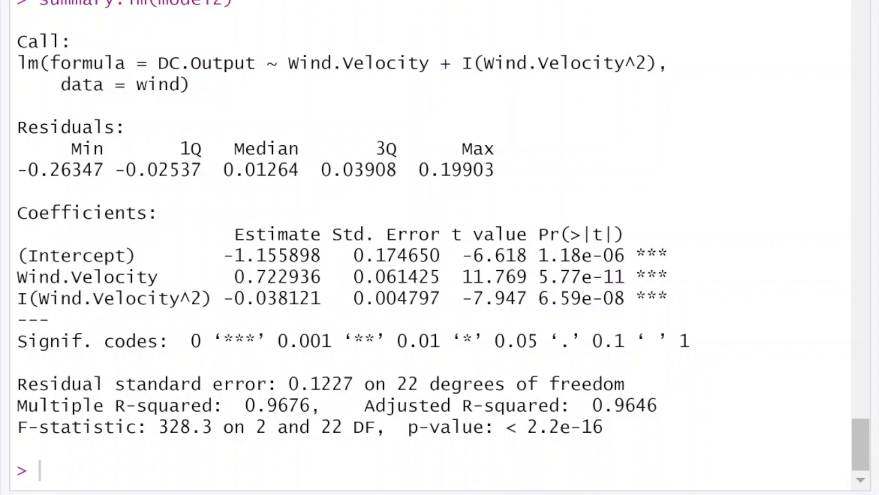
scroll(440, 247, "up", 5)
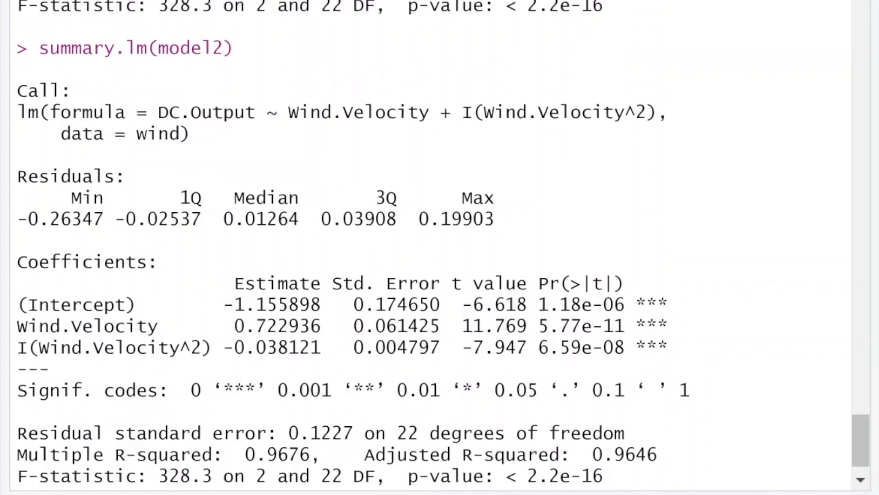
scroll(440, 247, "up", 5)
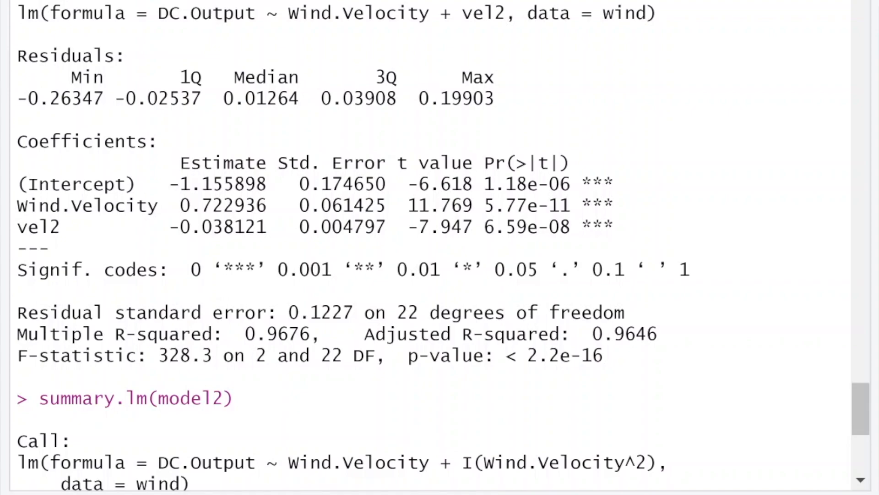
Return to the script and add model2$coefficients on line 108 and model3$coefficients on line 109.
key("ctrl+shift+1")
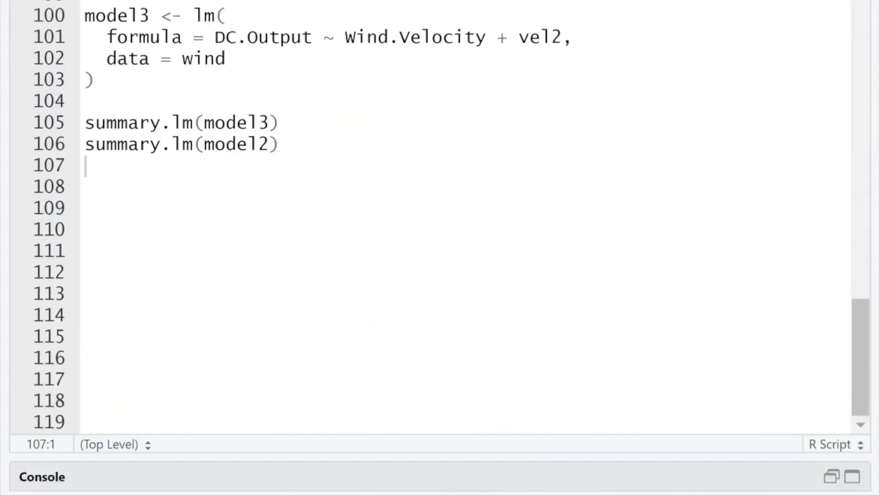
key("Return")
type("model2")
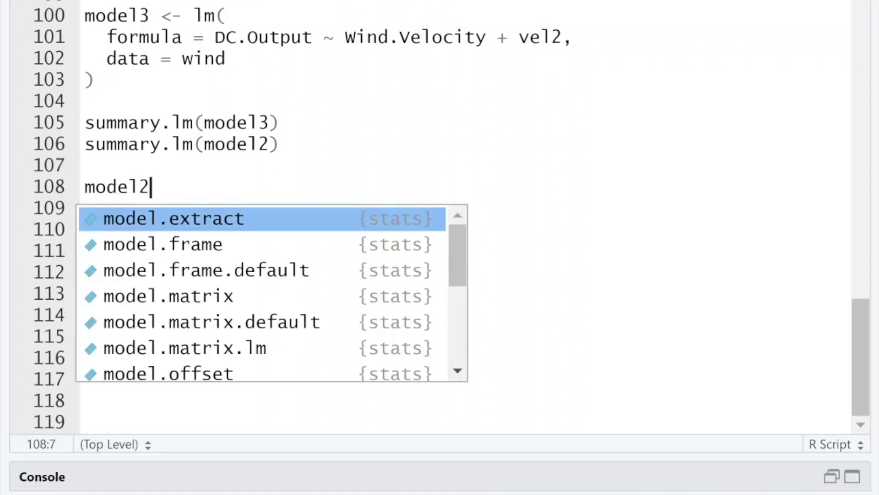
type("$")
key("Tab")
key("Return")
type("model3$")
key("Tab")
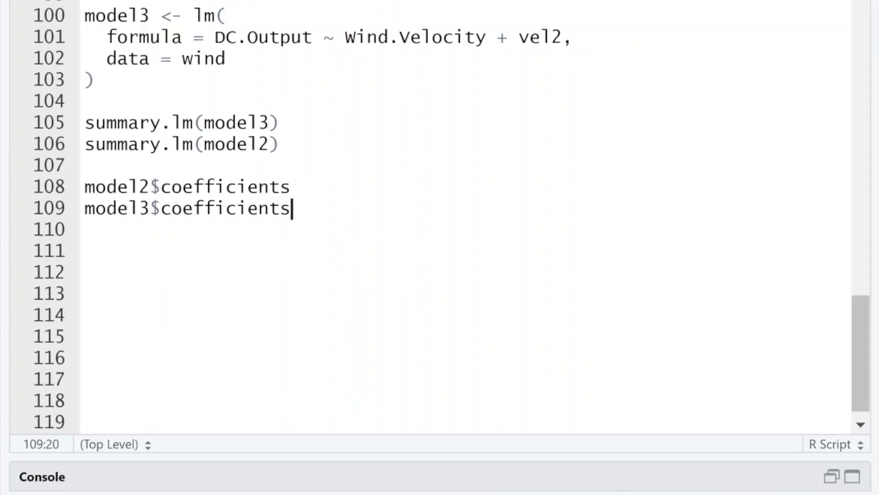
Run the two coefficients lines for model2 and model3.
left_click_drag(151, 187, 85, 188)
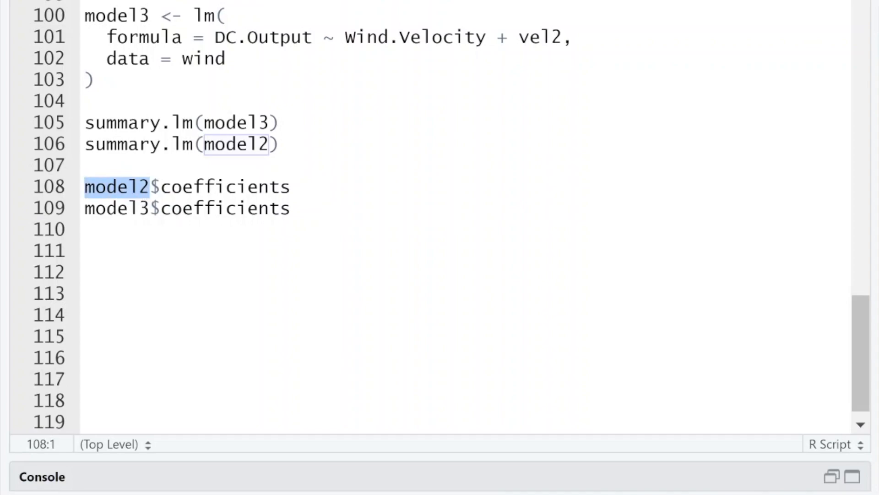
left_click(161, 187)
key("shift+Left")
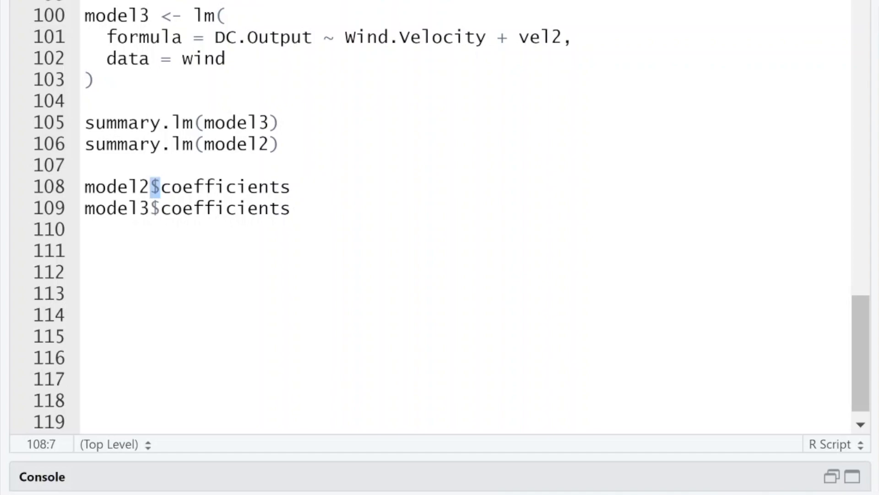
left_click(291, 187)
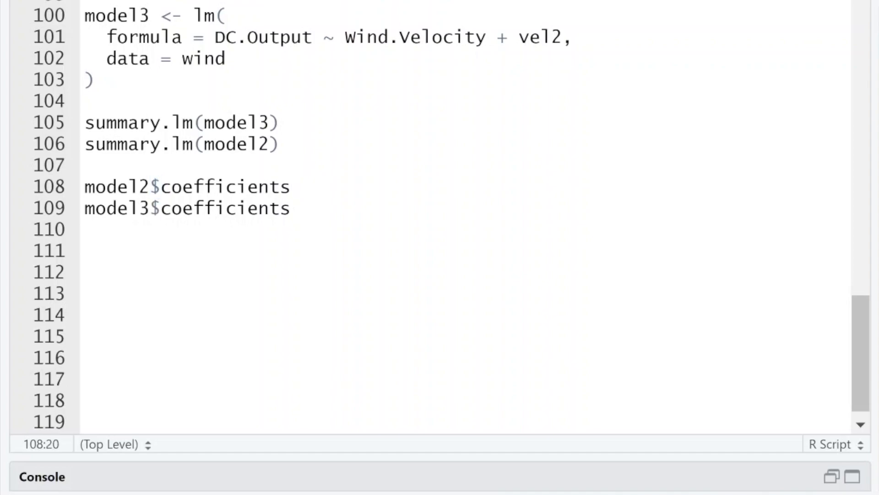
key("ctrl+Return")
key("ctrl+Return")
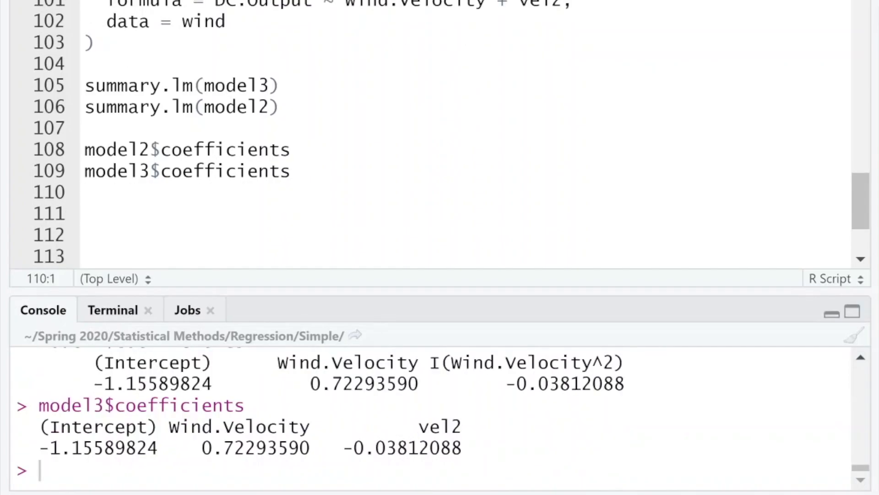
Enlarge the console and compare the coefficients printed for model2 and model3.
left_click_drag(316, 289, 303, 186)
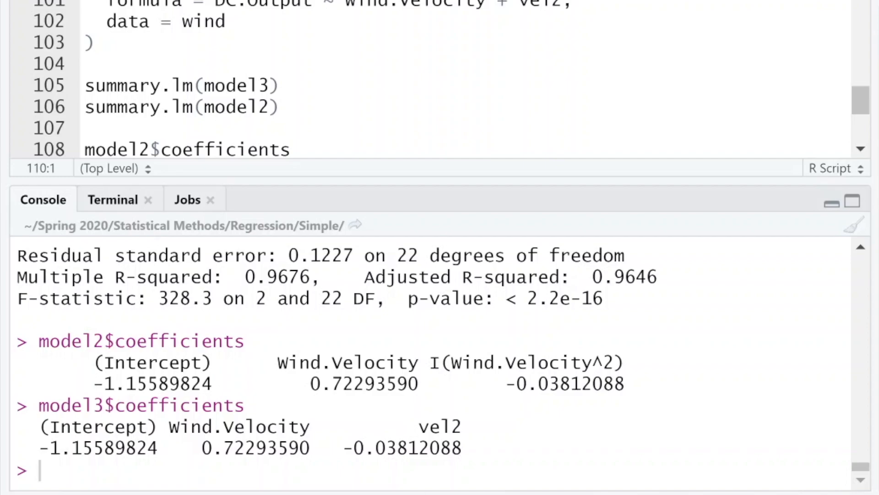
left_click_drag(320, 183, 320, 224)
left_click_drag(293, 343, 240, 188)
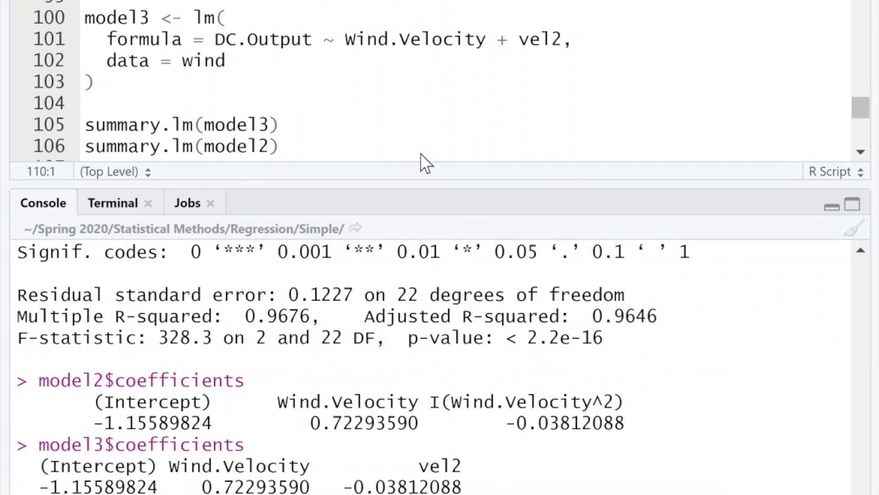
Examine the response DC.Output and the predictors Wind.Velocity and vel2 in the model3 formula, restoring more room for the script.
left_click_drag(498, 40, 227, 18)
left_click_drag(346, 39, 335, 39)
left_click_drag(486, 39, 346, 39)
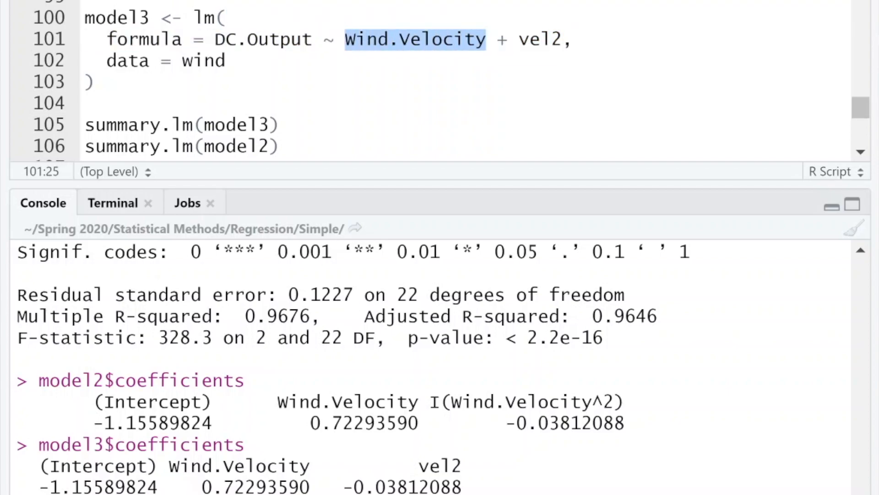
left_click(228, 61)
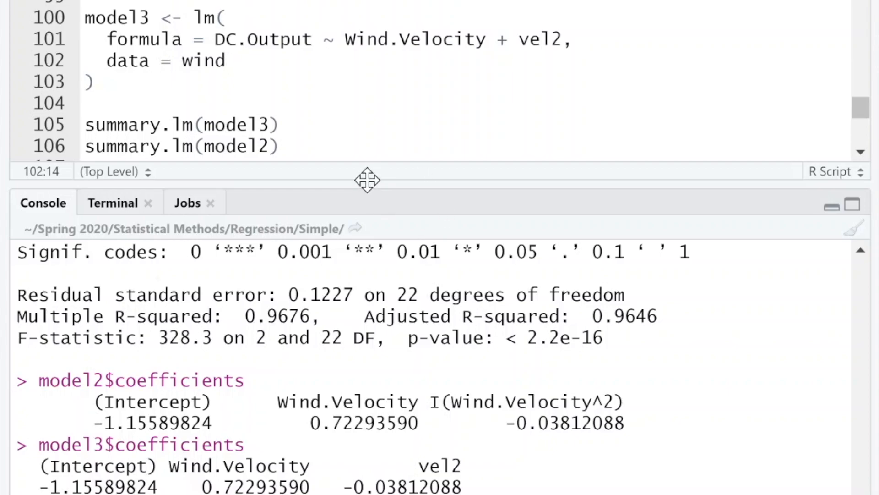
left_click_drag(367, 183, 367, 296)
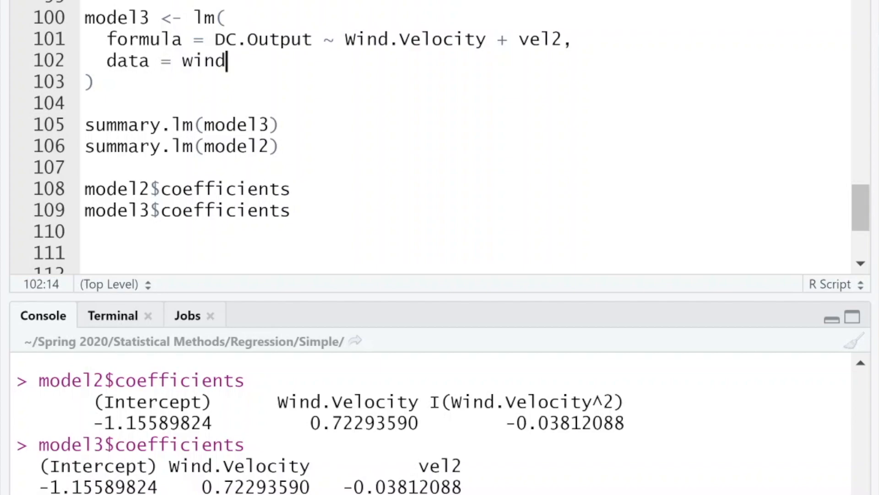
left_click_drag(313, 39, 215, 40)
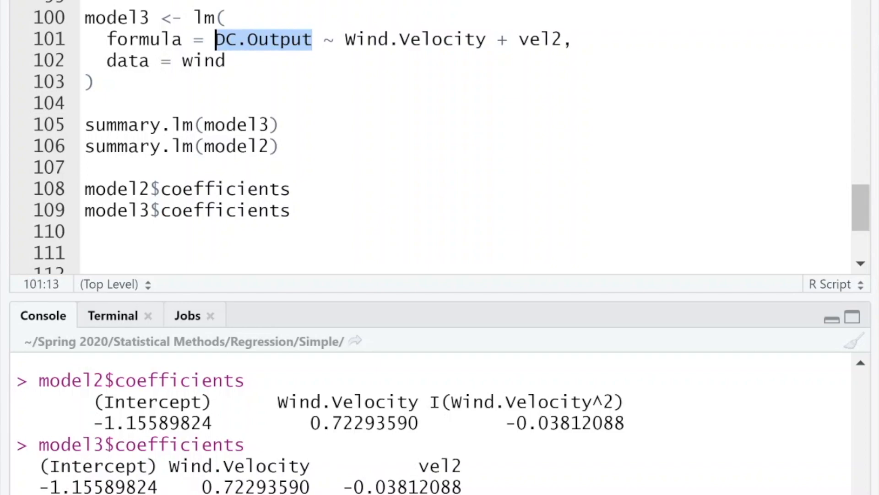
left_click(238, 104)
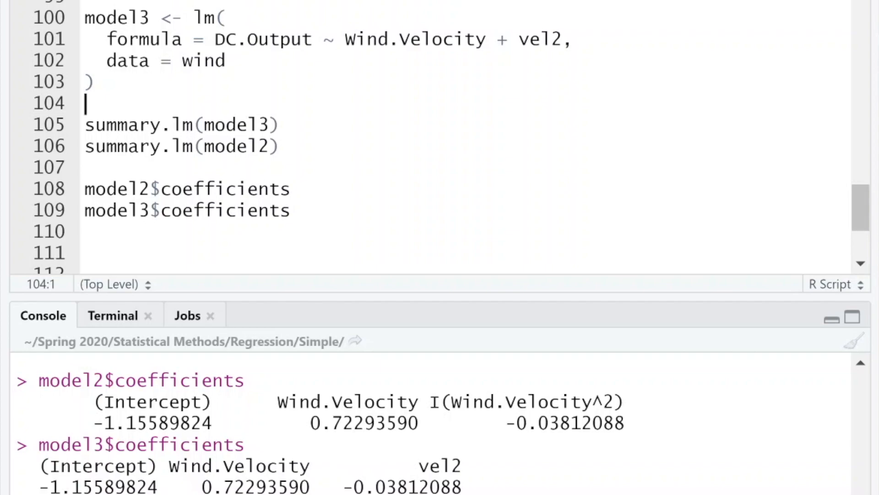
scroll(440, 138, "up", 3)
scroll(439, 138, "down", 3)
scroll(439, 137, "up", 1)
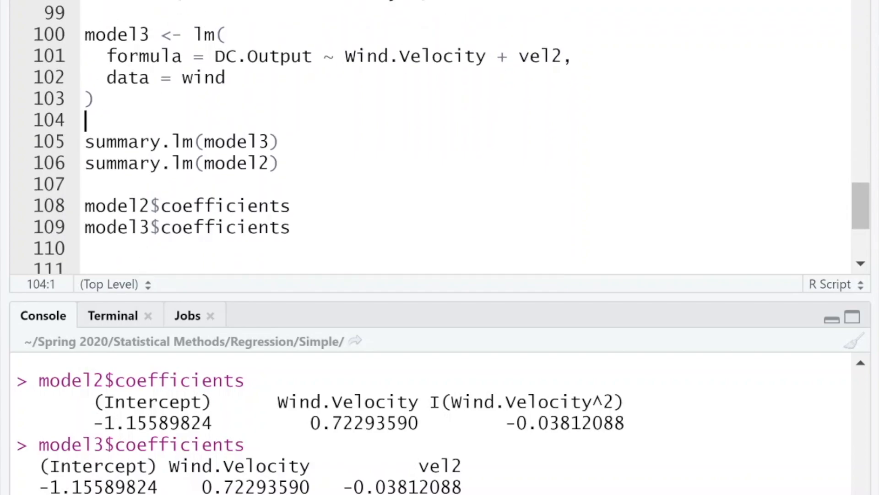